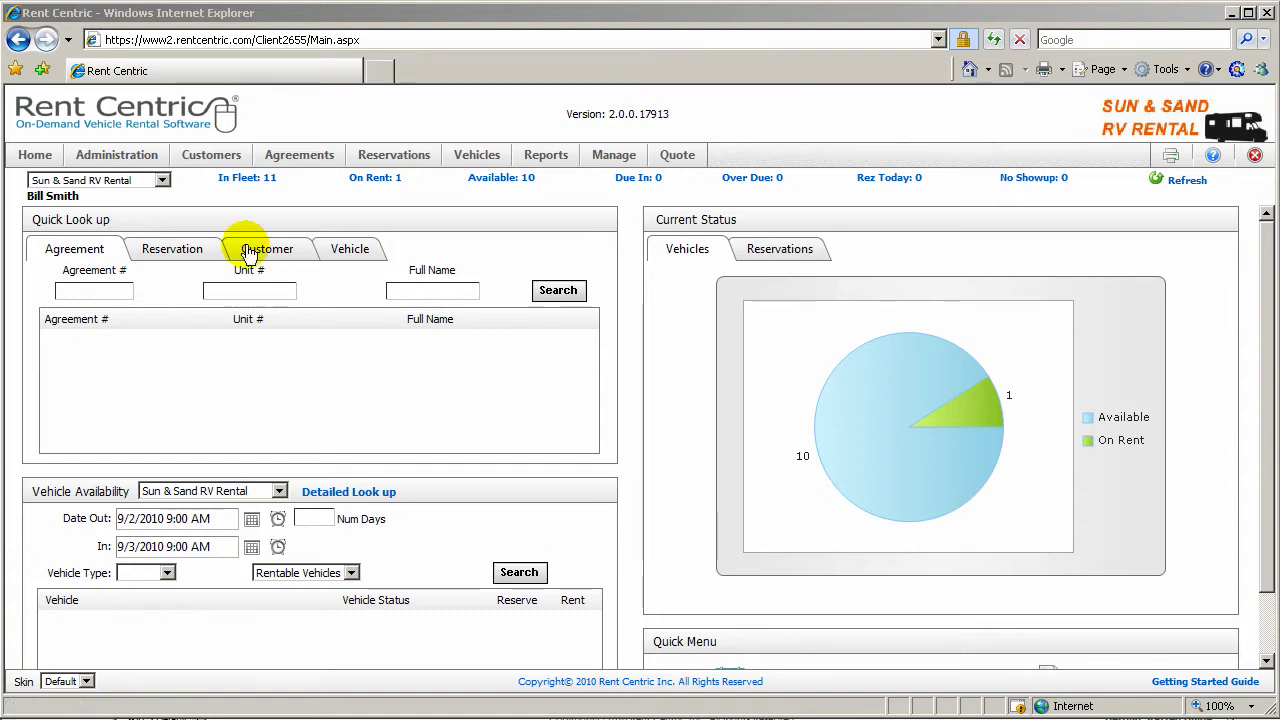
Step: Open the Administration page for the Sun & Sand RV Rental location
left_click(118, 156)
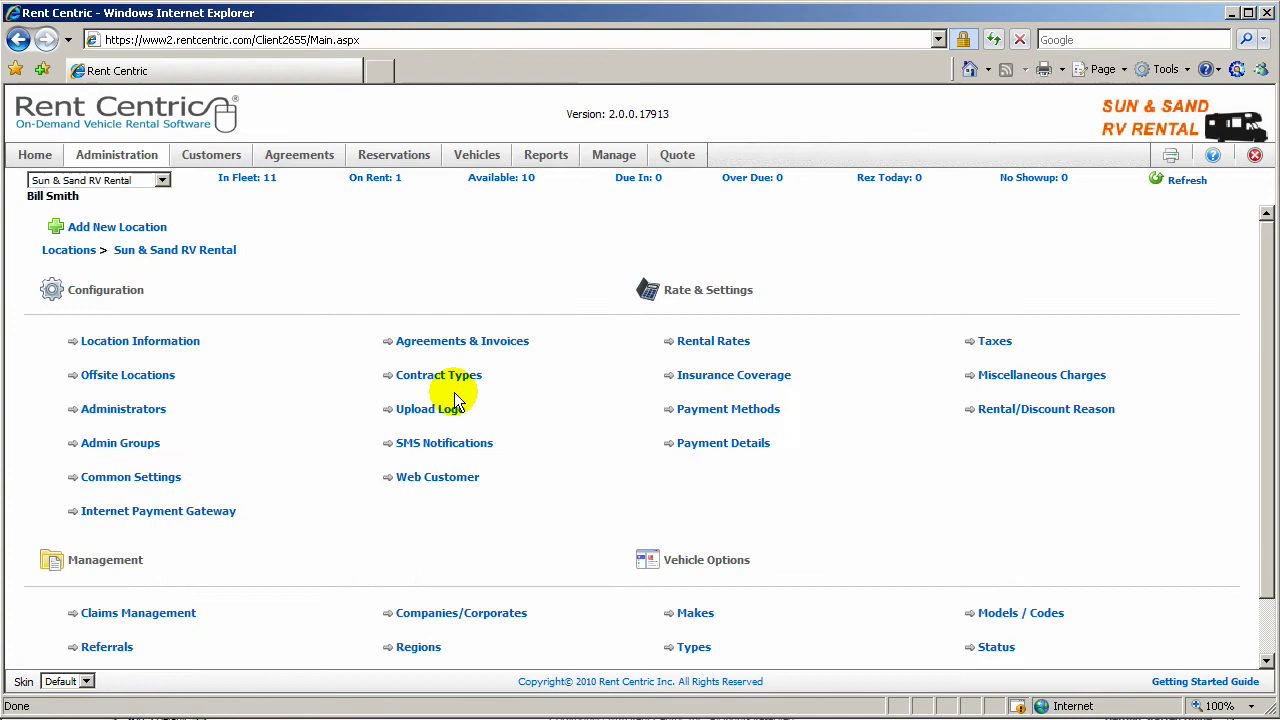
Step: Open the High Season rate from Rental Rates and view its Advanced settings
left_click(715, 342)
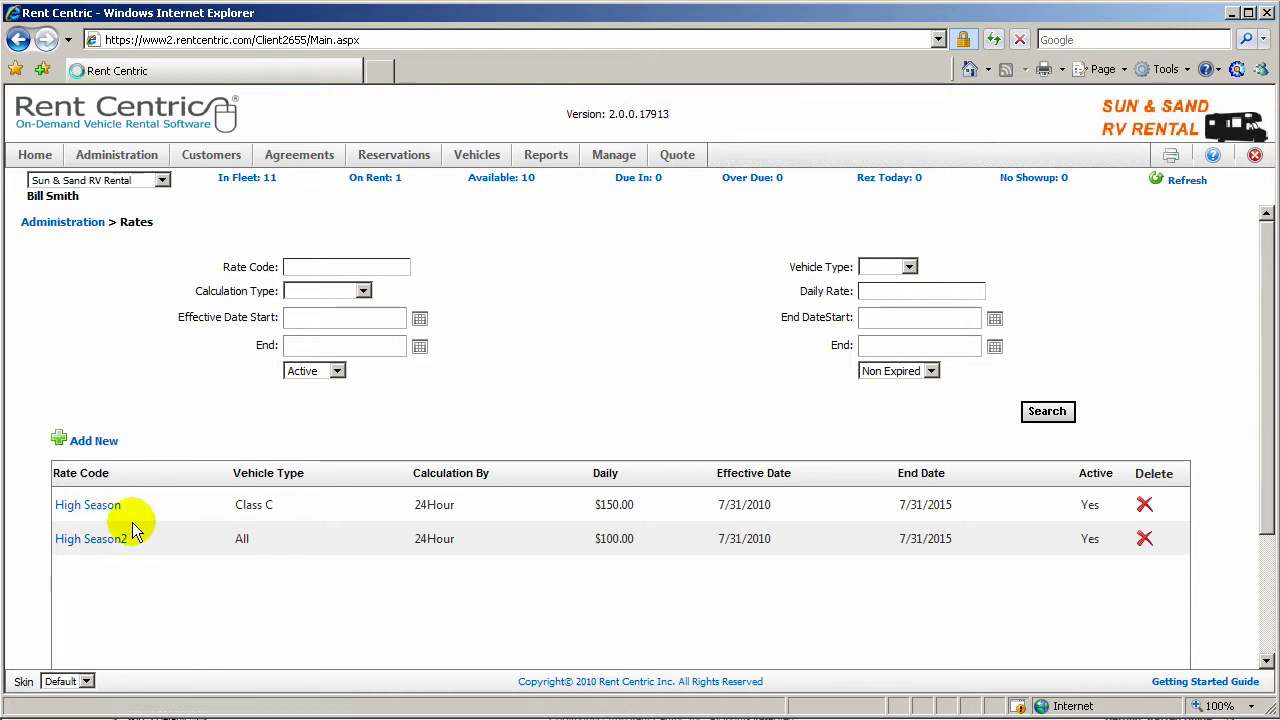
left_click(105, 506)
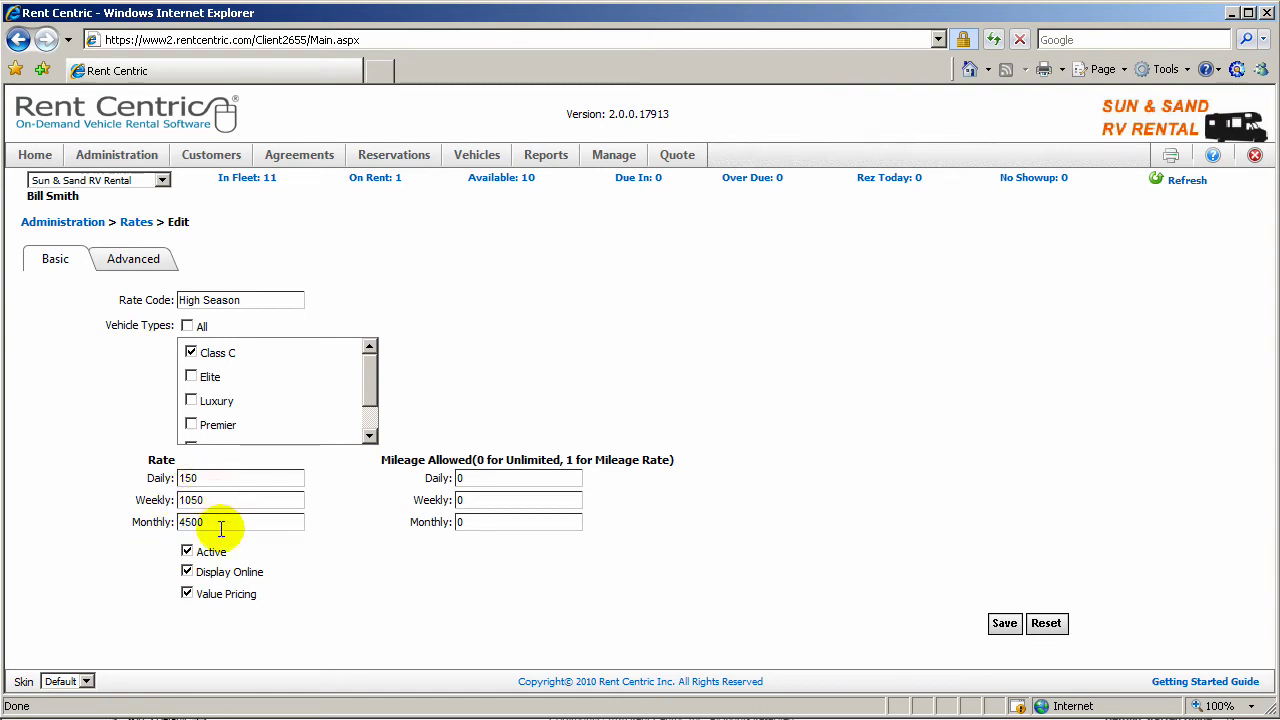
left_click(133, 258)
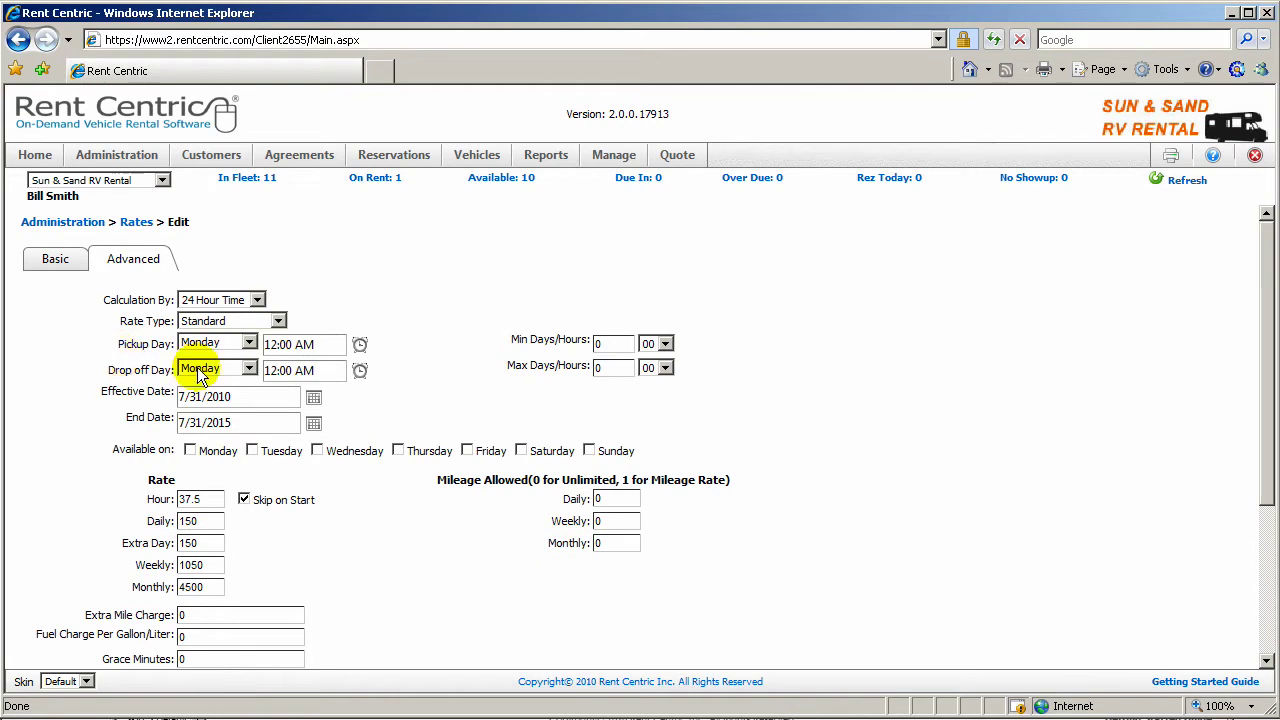
Step: Keep the Standard rate type and set Max Days/Hours to 5 and Min Days/Hours to 2
left_click(278, 321)
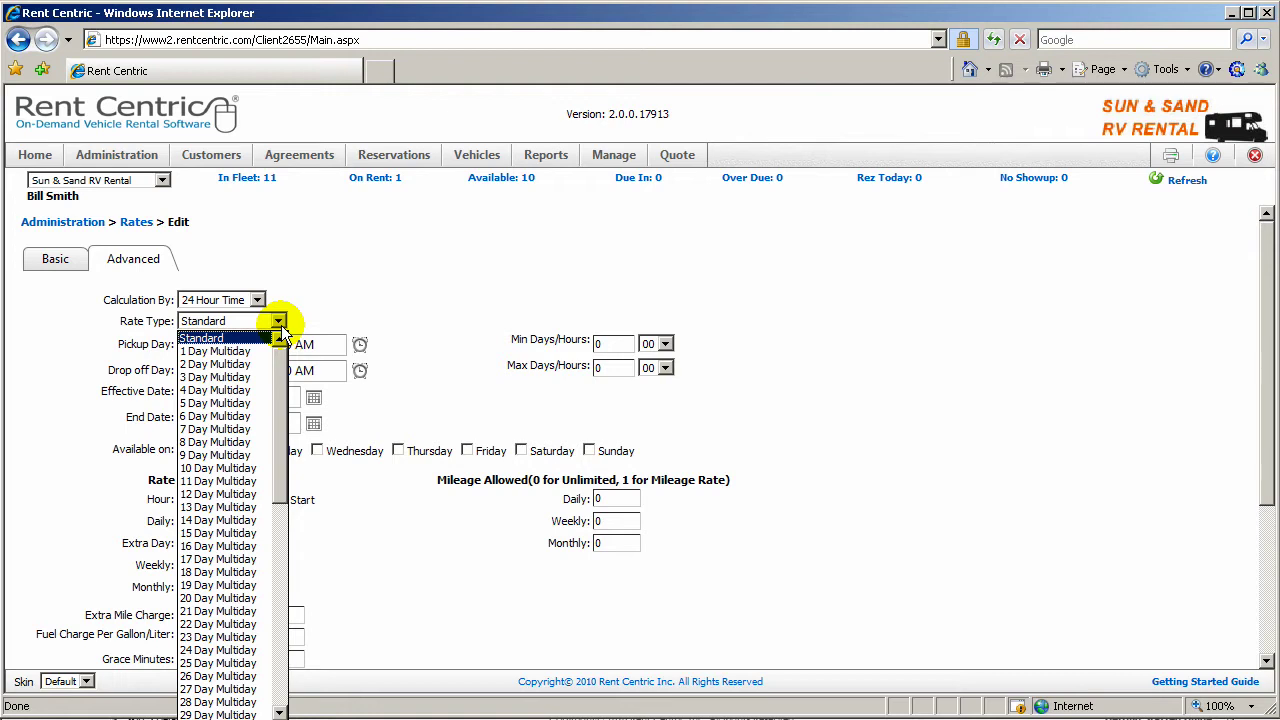
left_click(281, 333)
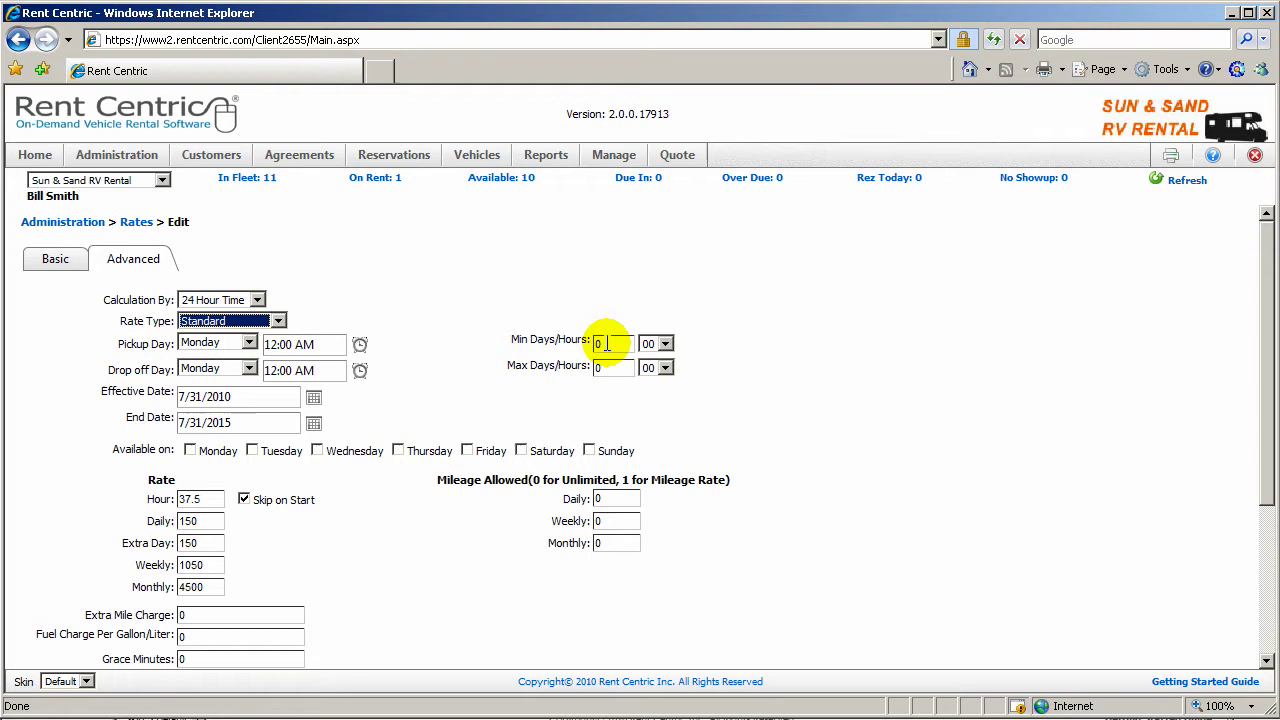
left_click(612, 367)
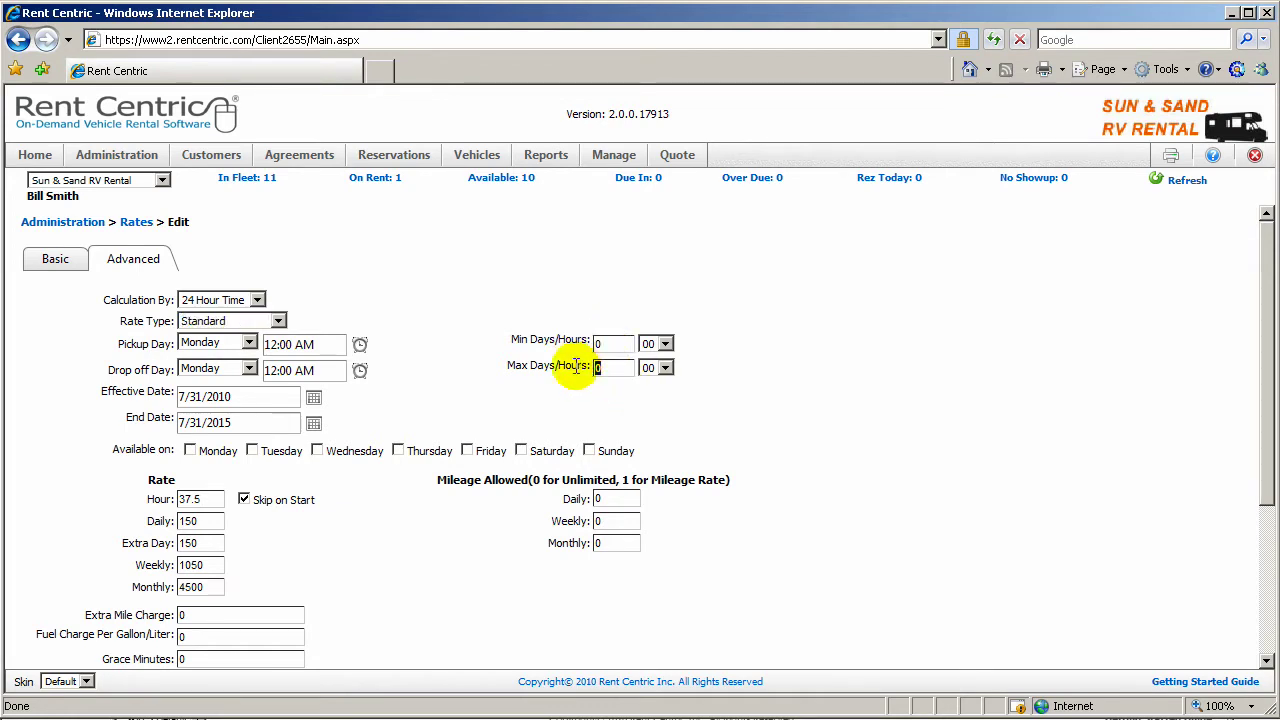
type("5")
left_click(600, 343)
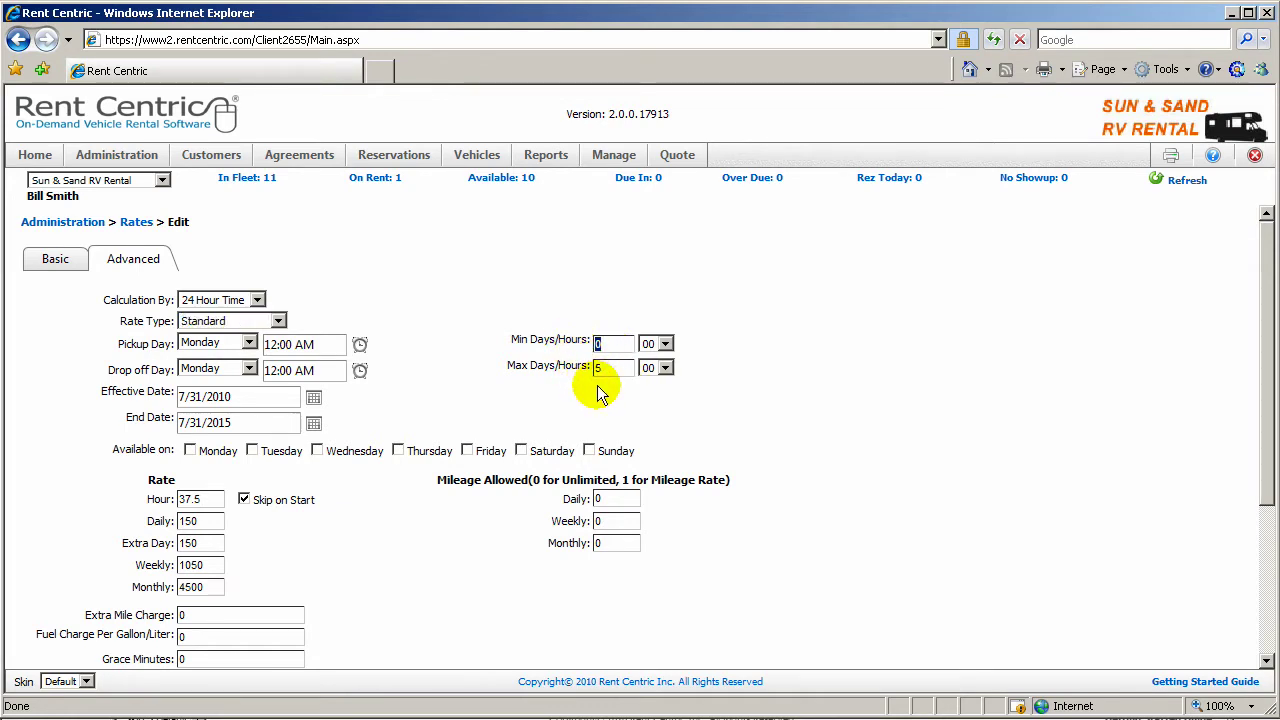
type("2")
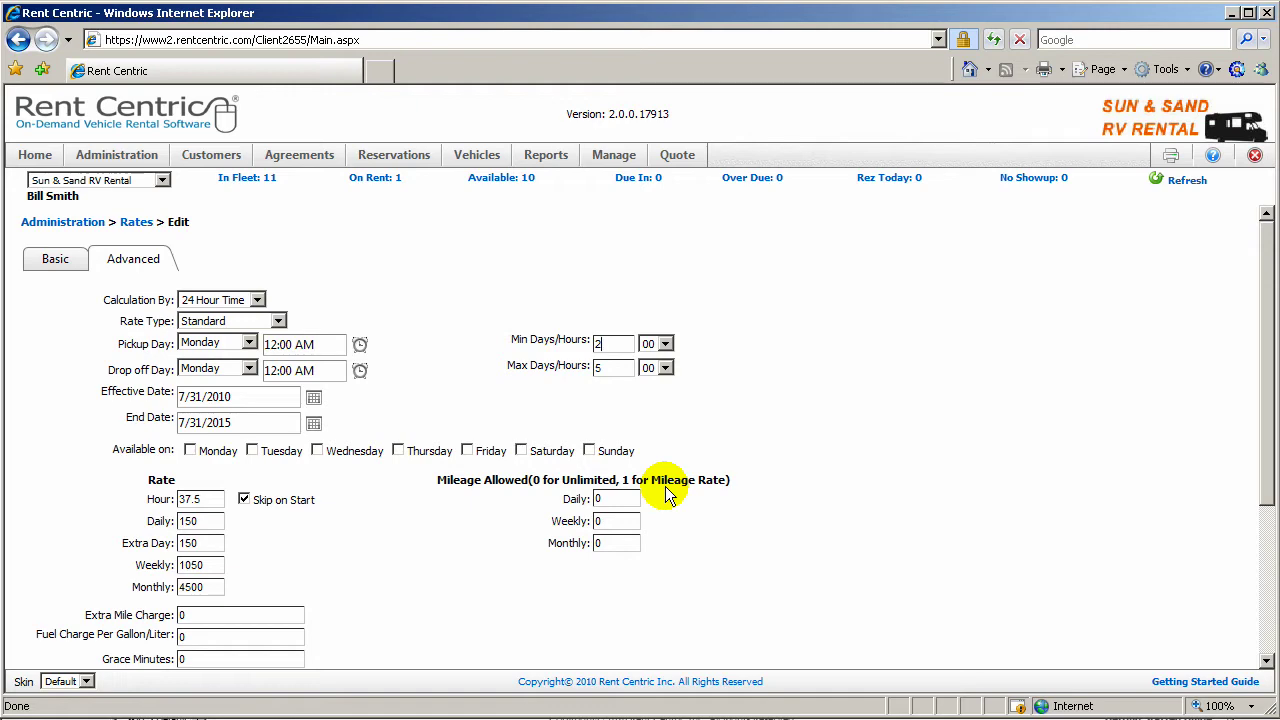
scroll(625, 607, "down", 1)
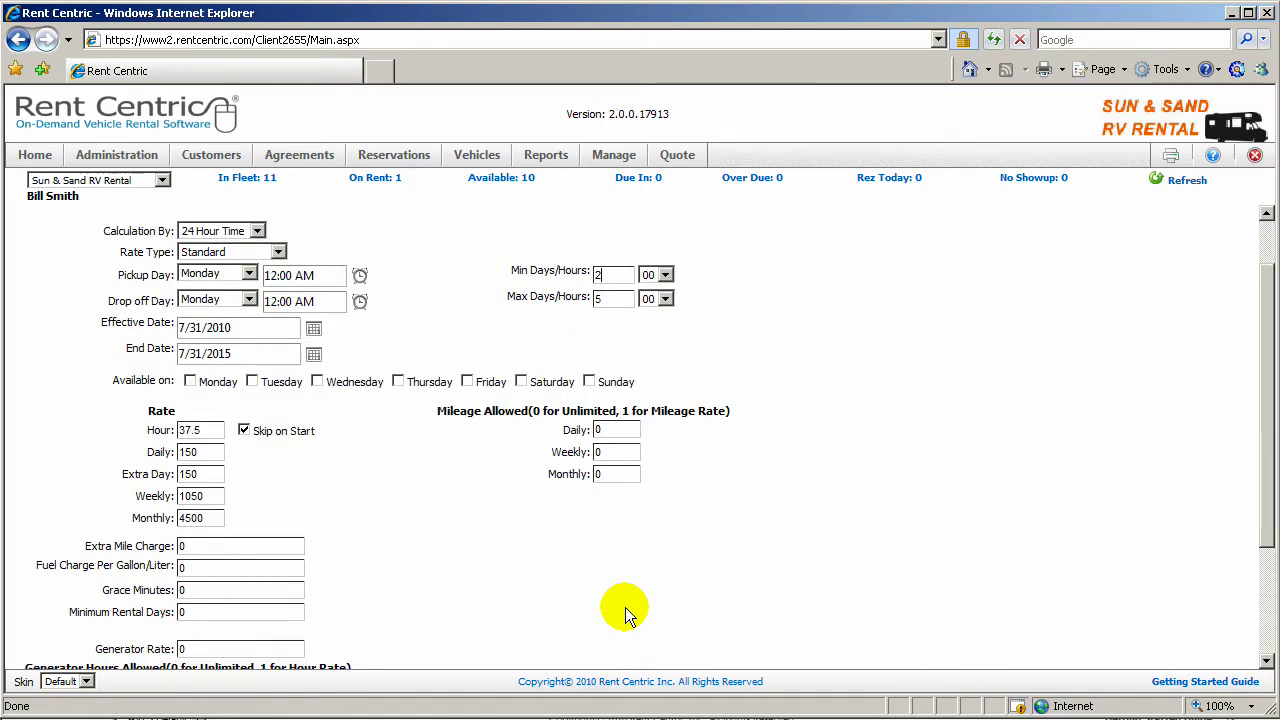
Step: Set Generator Rate to 1 with allowed hours of 5 daily, 35 weekly and 150 monthly
scroll(625, 607, "down", 2)
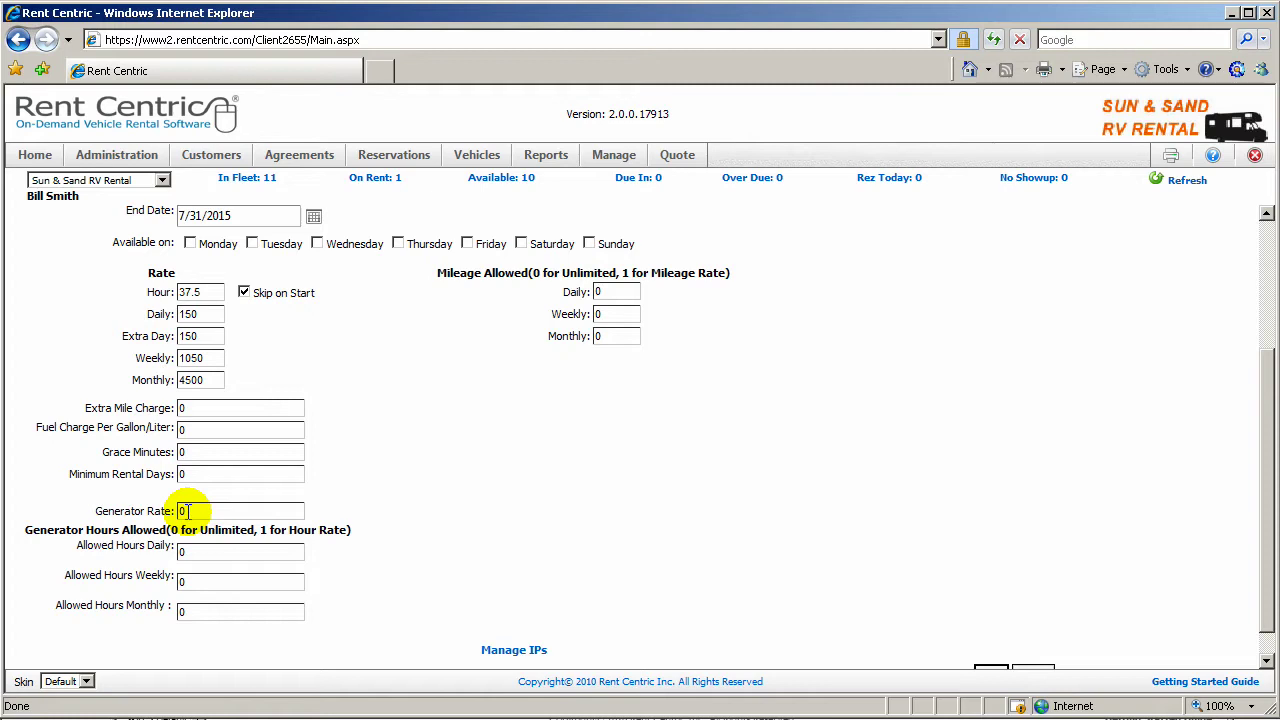
left_click_drag(186, 510, 166, 510)
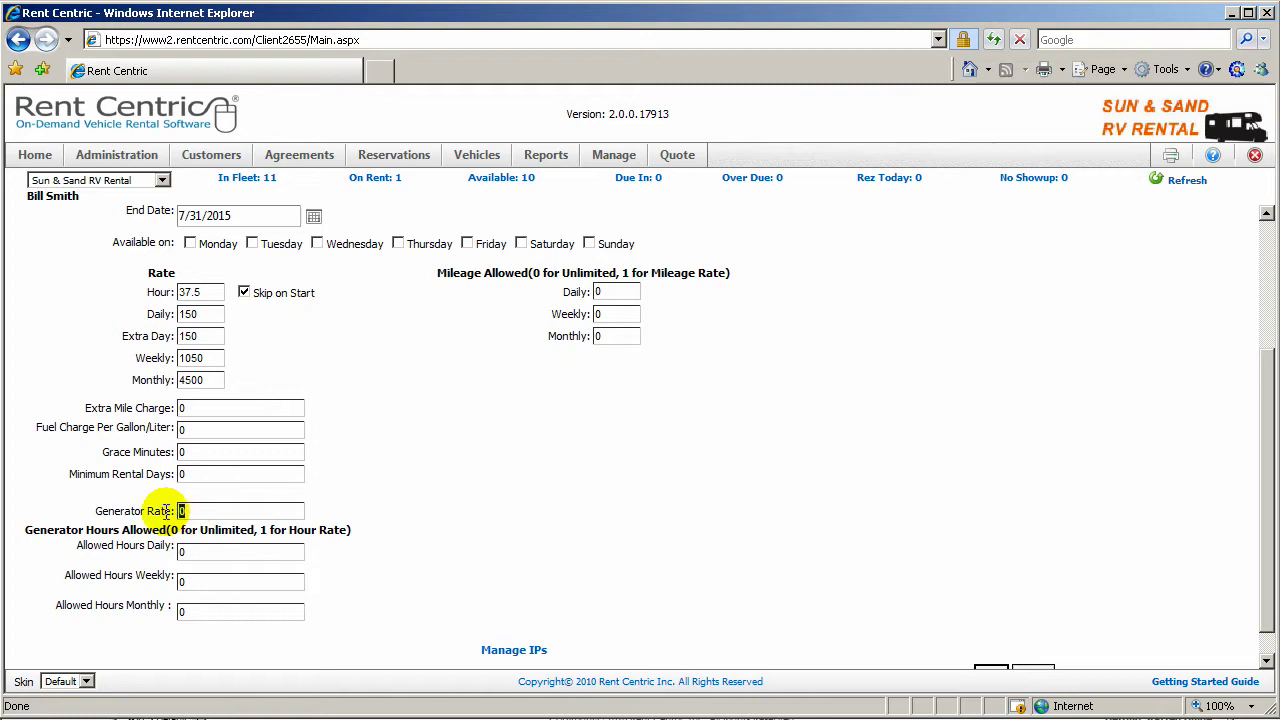
type("1")
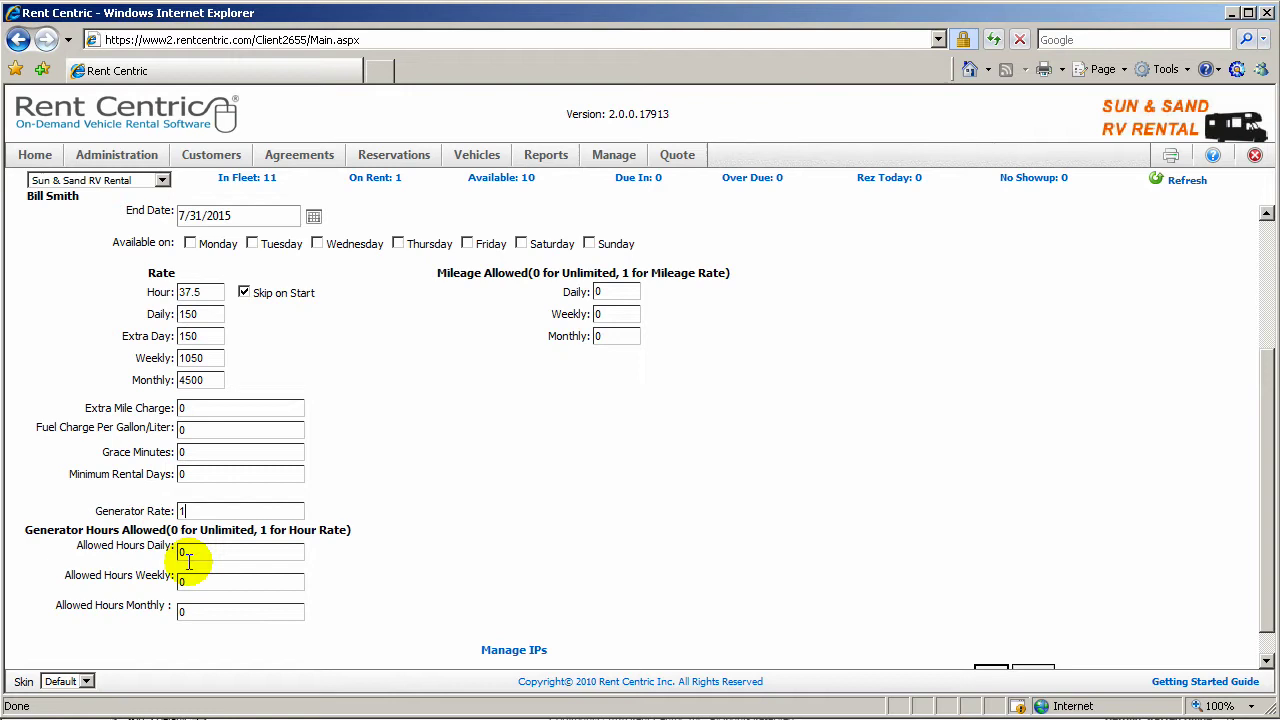
left_click_drag(204, 553, 172, 558)
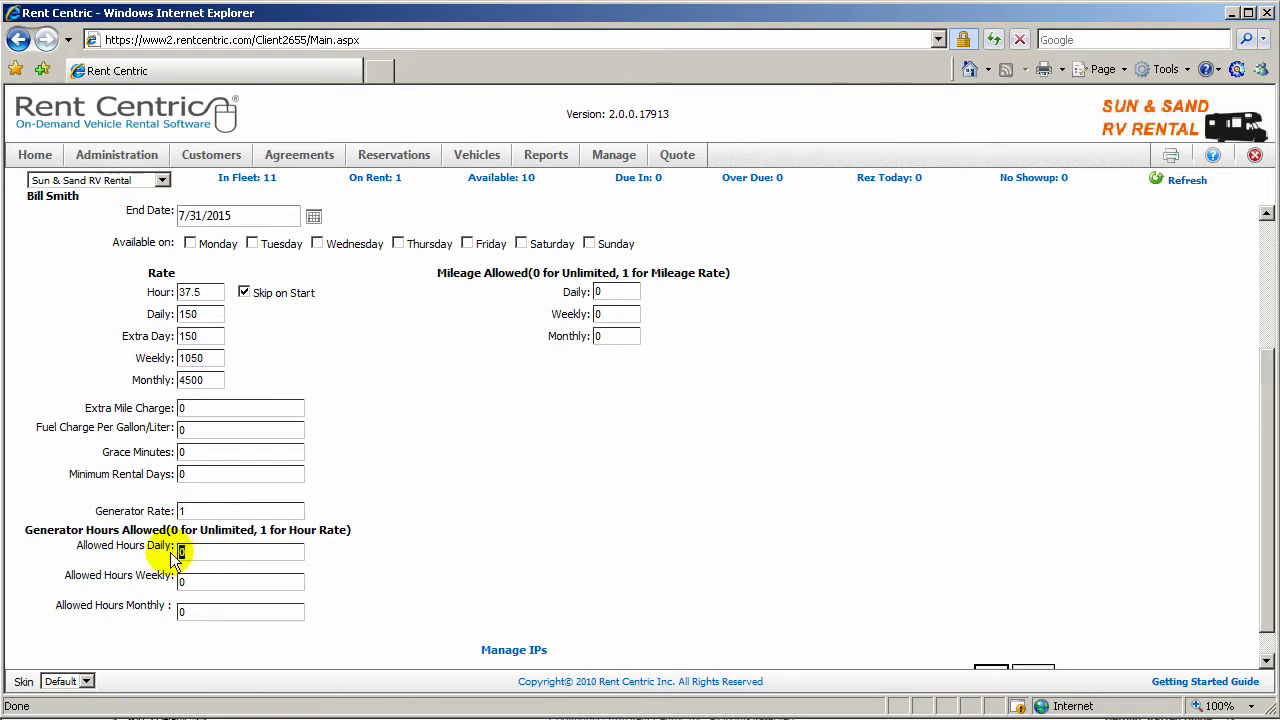
type("5")
key("Tab")
type("35")
key("Tab")
type("150")
left_click(222, 585)
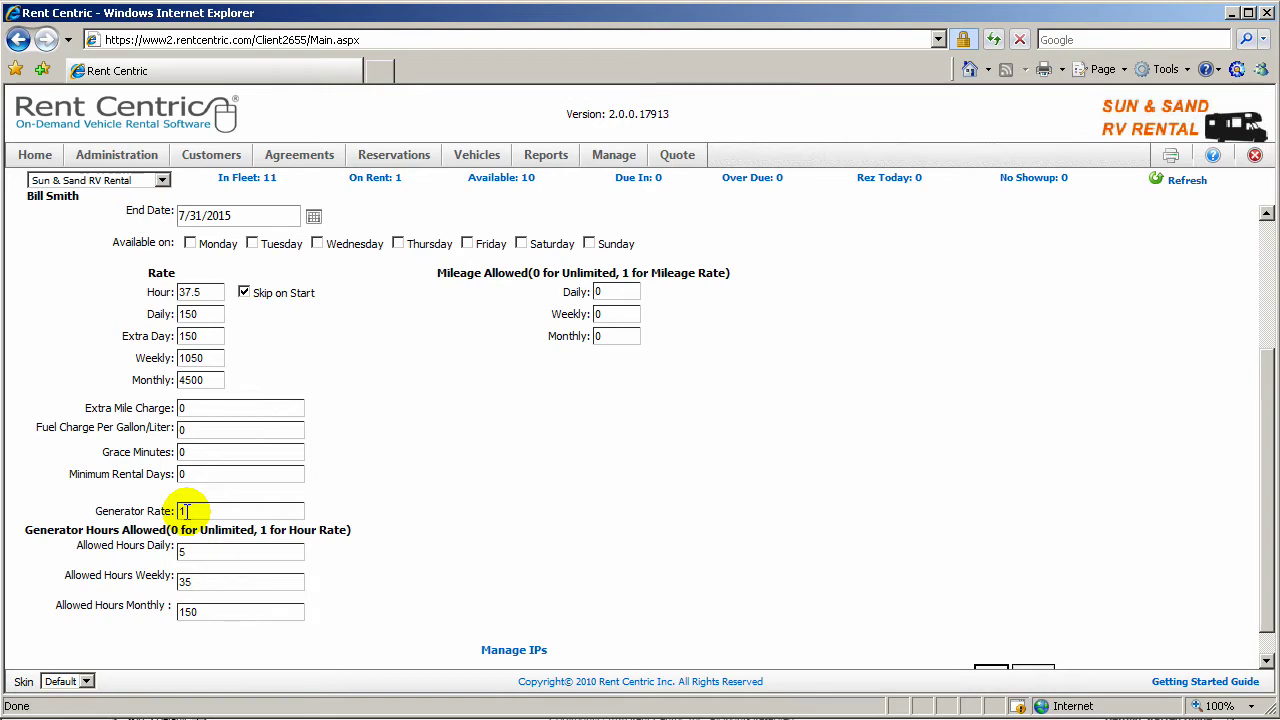
scroll(186, 508, "up", 4)
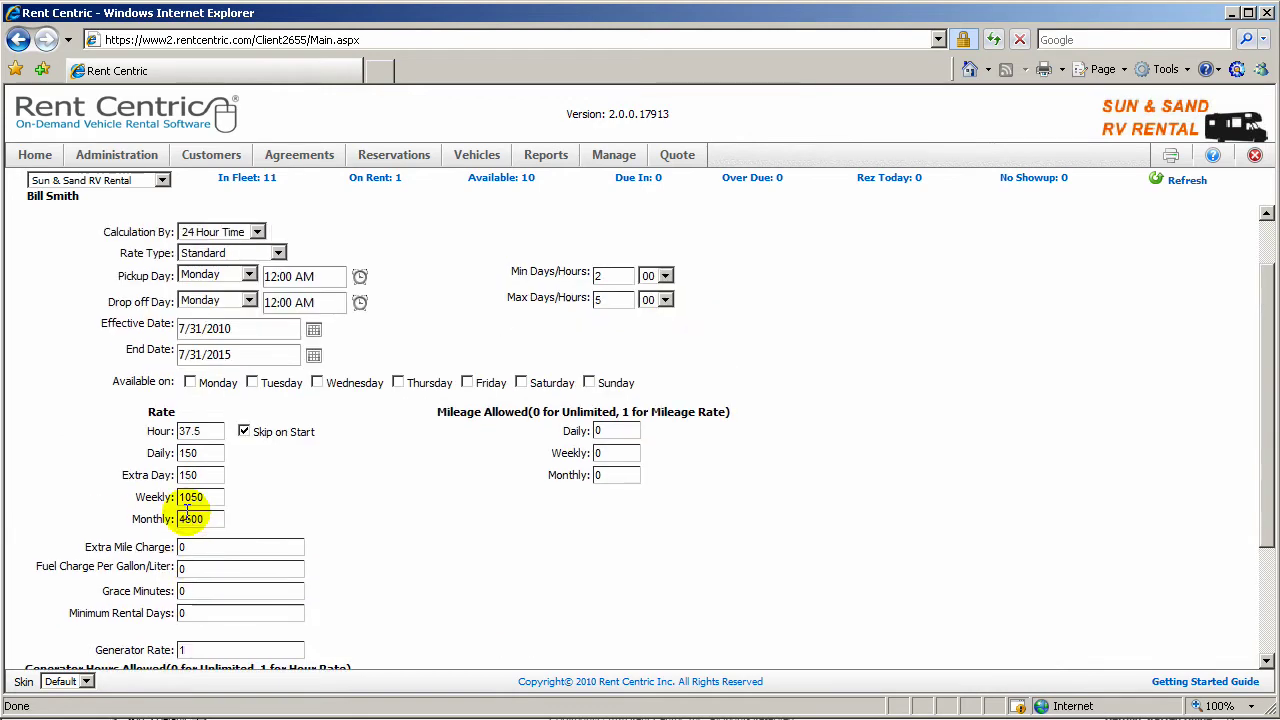
Step: Open Location Information and select the Propane Unit Charge value of 0 in Location Setup
left_click(118, 158)
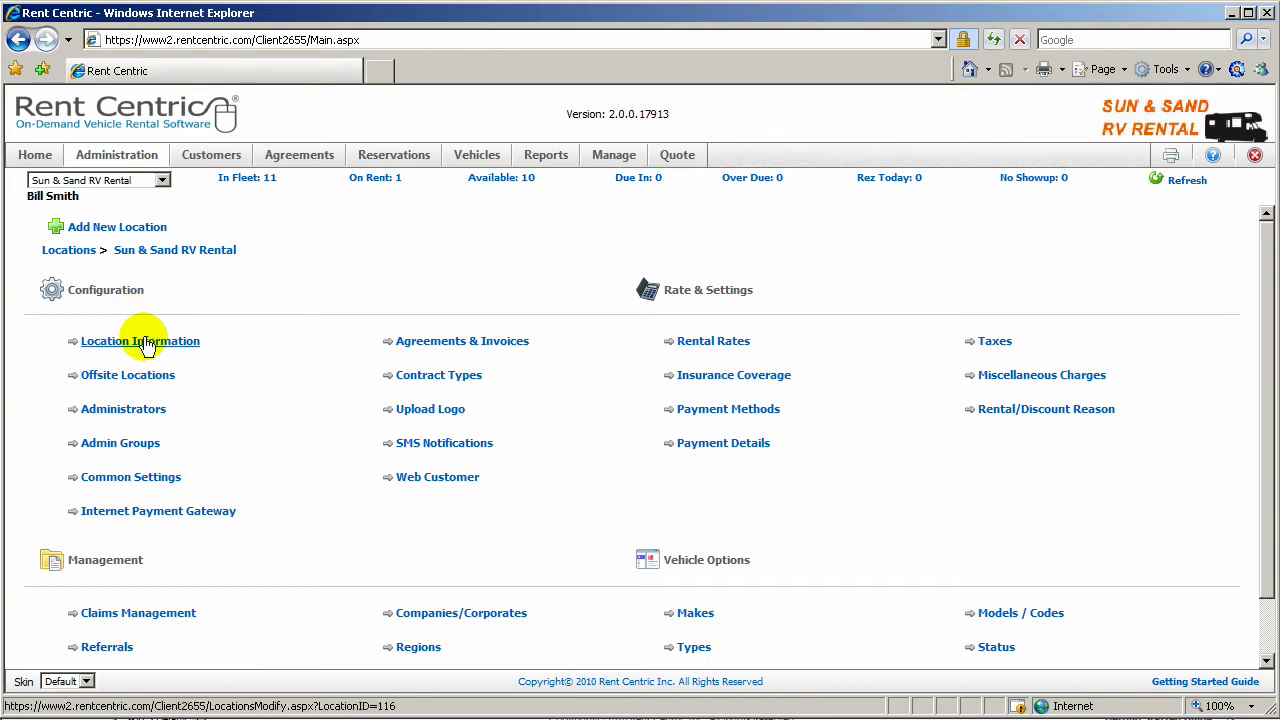
left_click(178, 341)
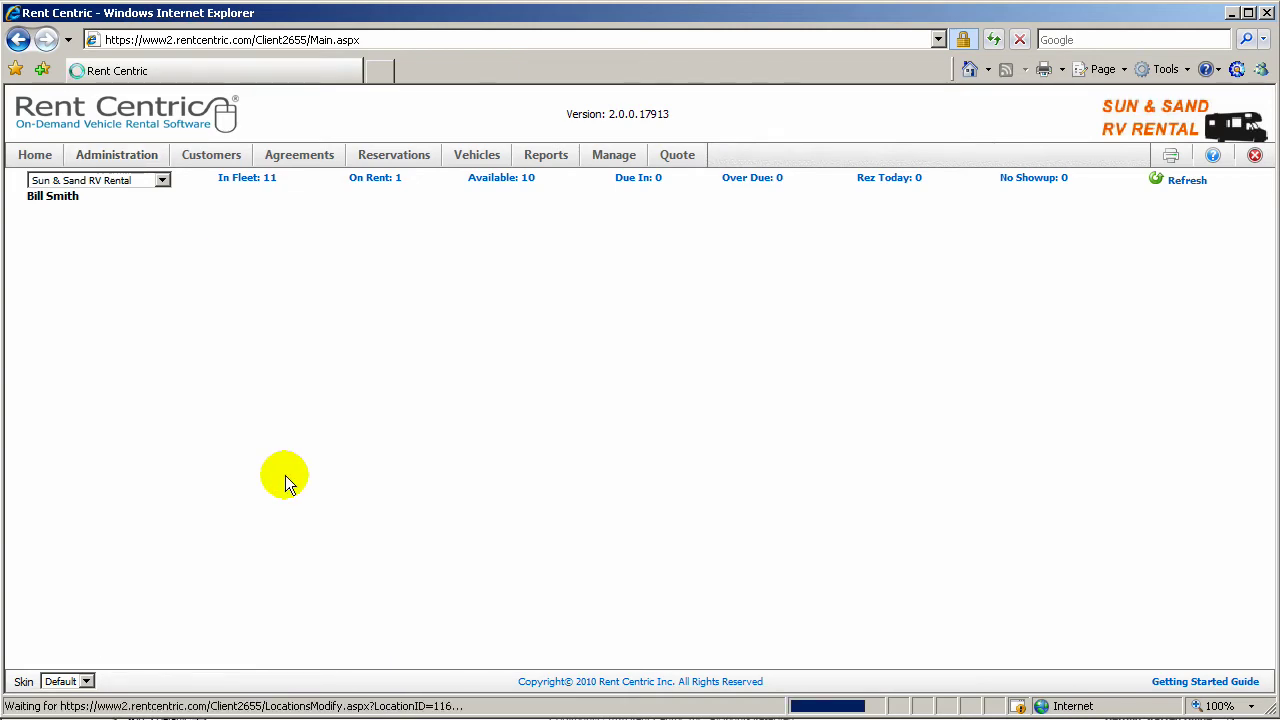
scroll(285, 475, "down", 6)
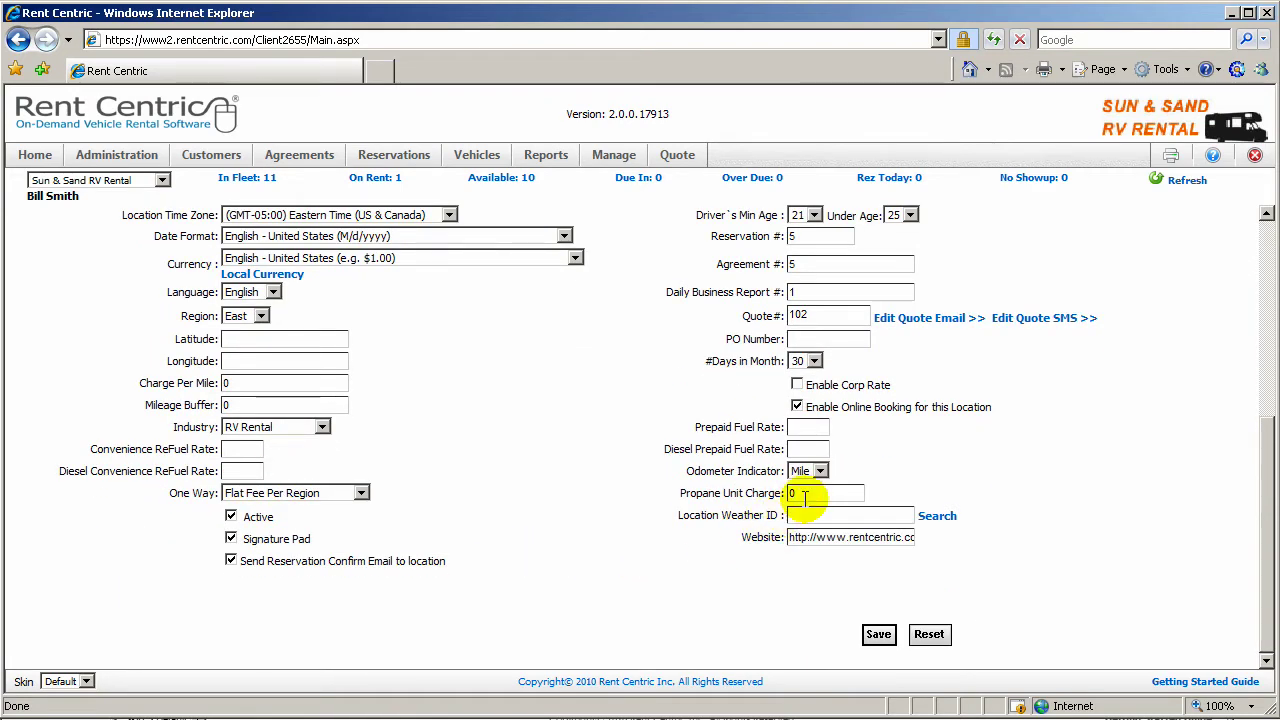
double_click(805, 495)
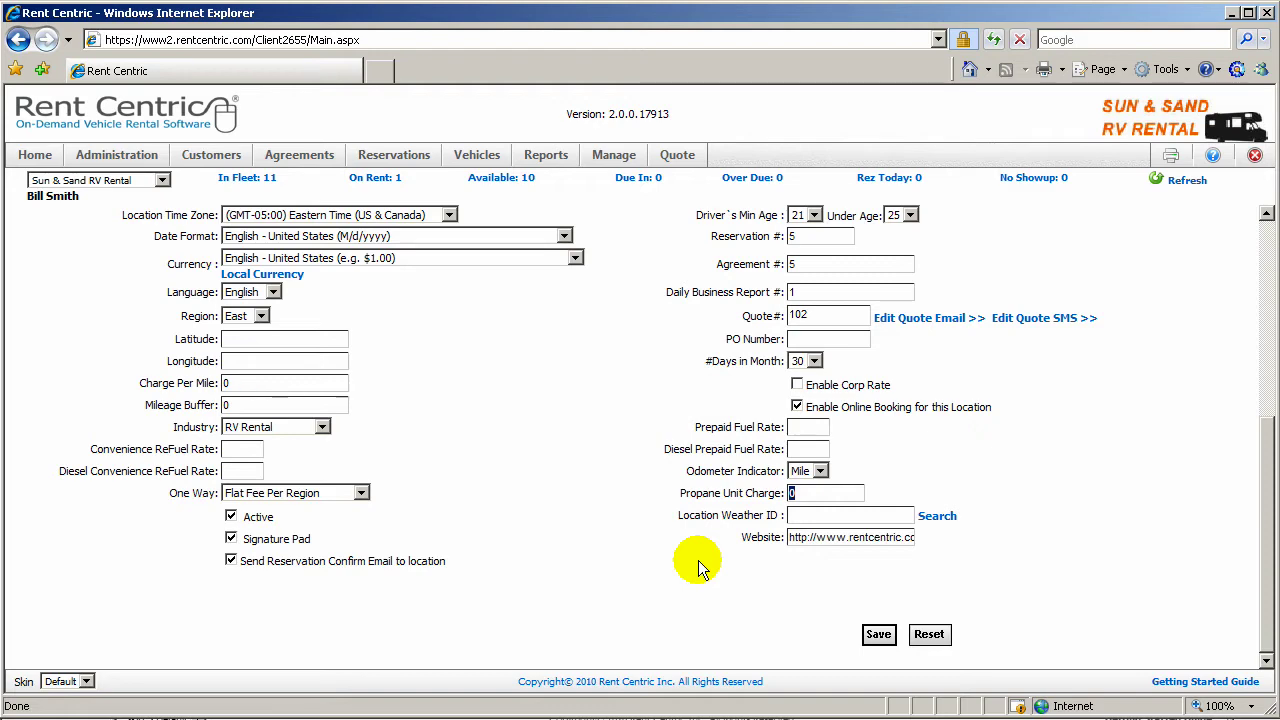
scroll(500, 511, "up", 3)
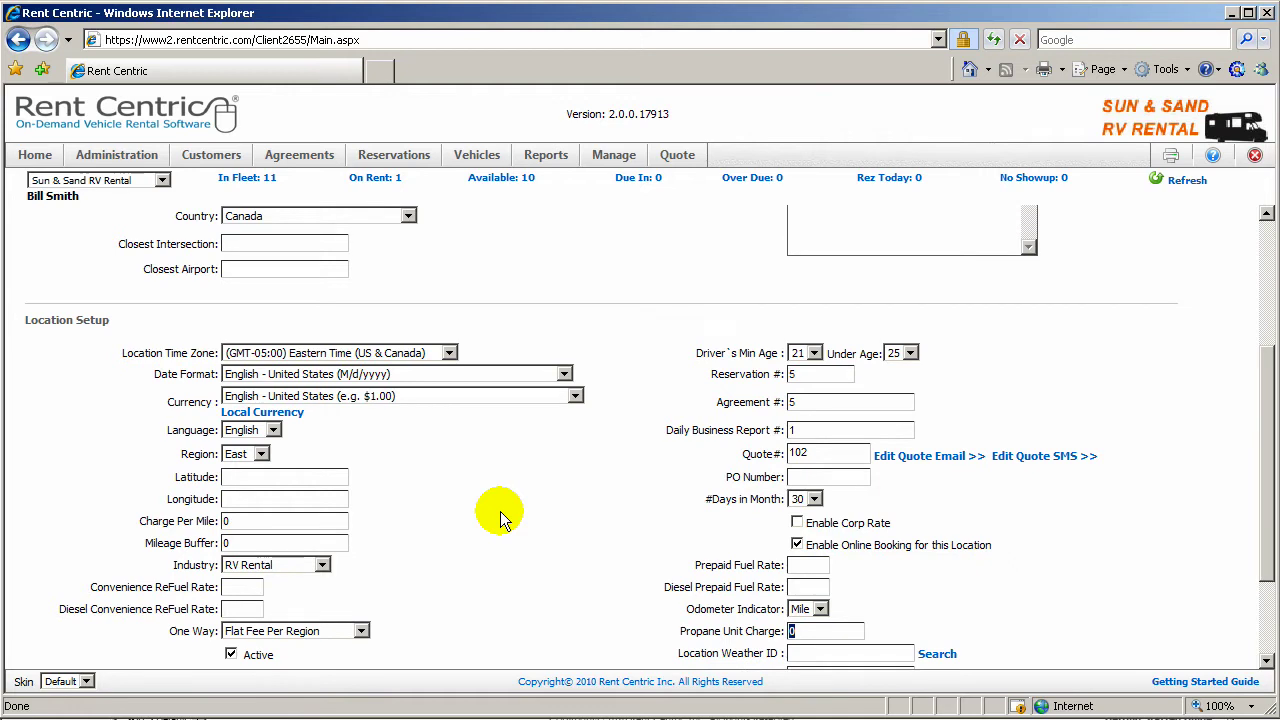
Step: Open the Fleetwood Expedition's vehicle specifications from the In Fleet list
left_click(377, 178)
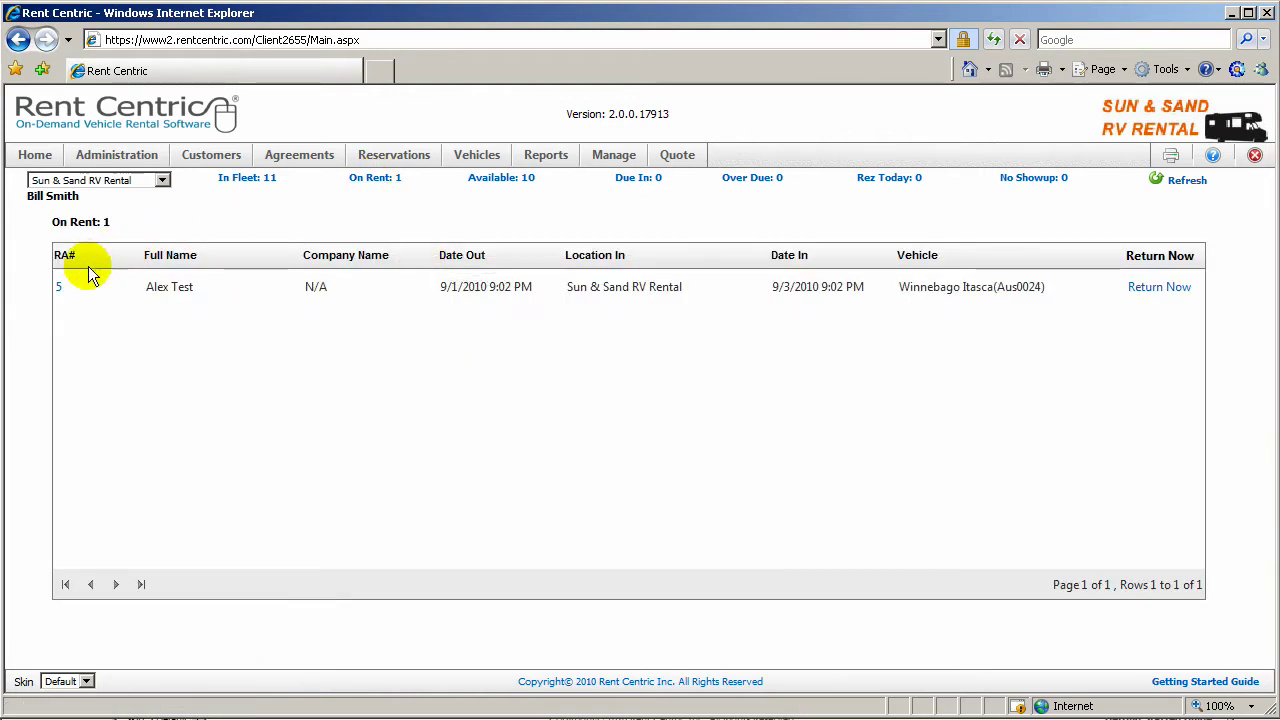
left_click(243, 178)
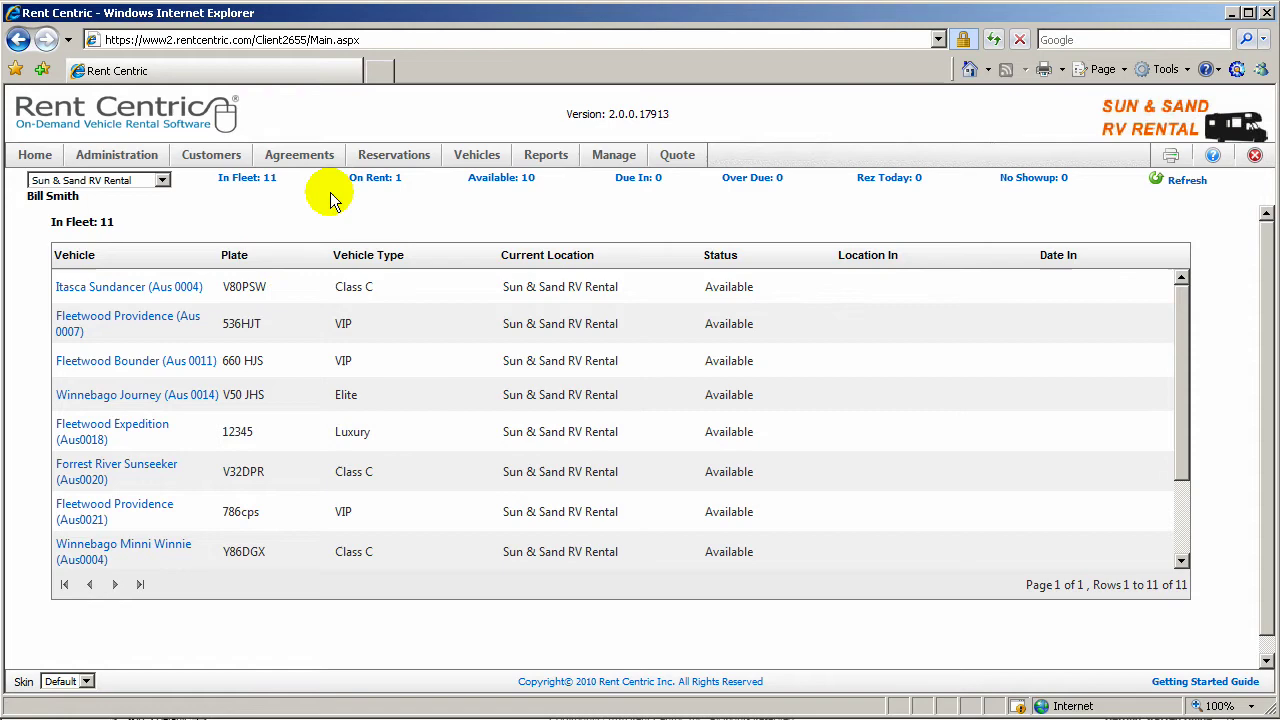
left_click(118, 433)
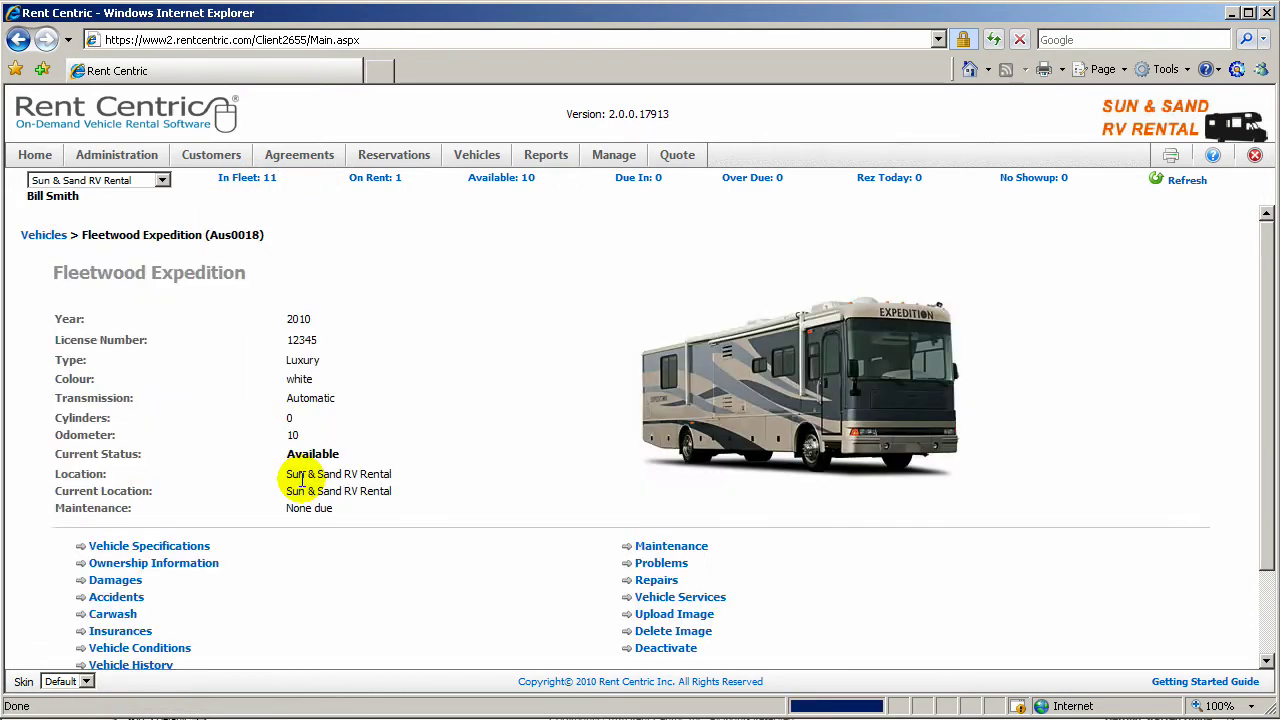
left_click(198, 548)
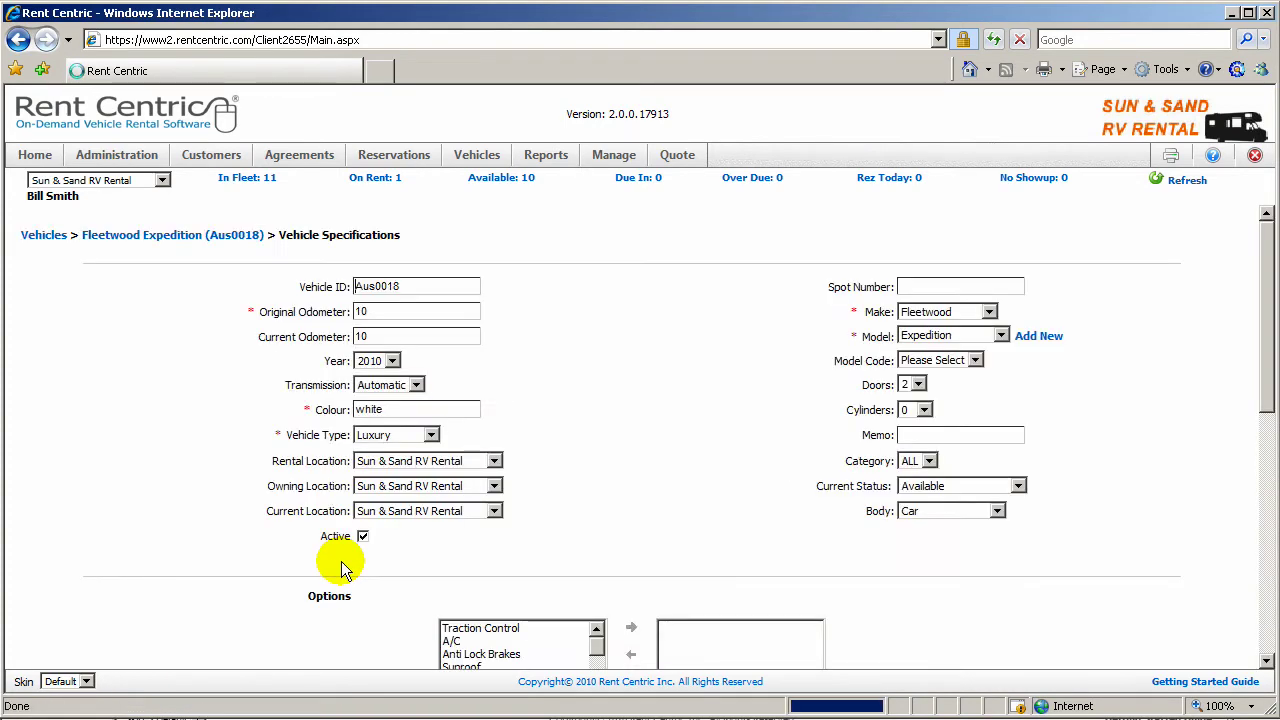
Step: Set the Propane Level to 4, leaving the propane tank size unchosen
scroll(196, 540, "down", 3)
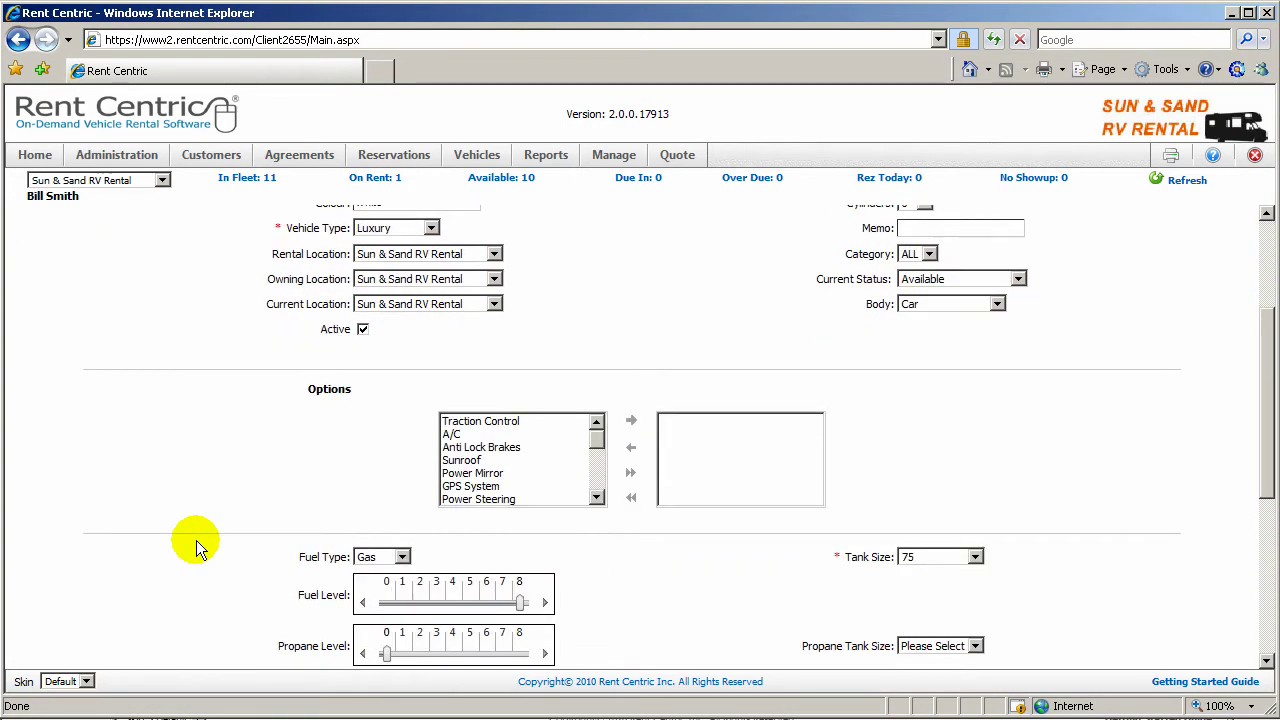
scroll(652, 578, "down", 2)
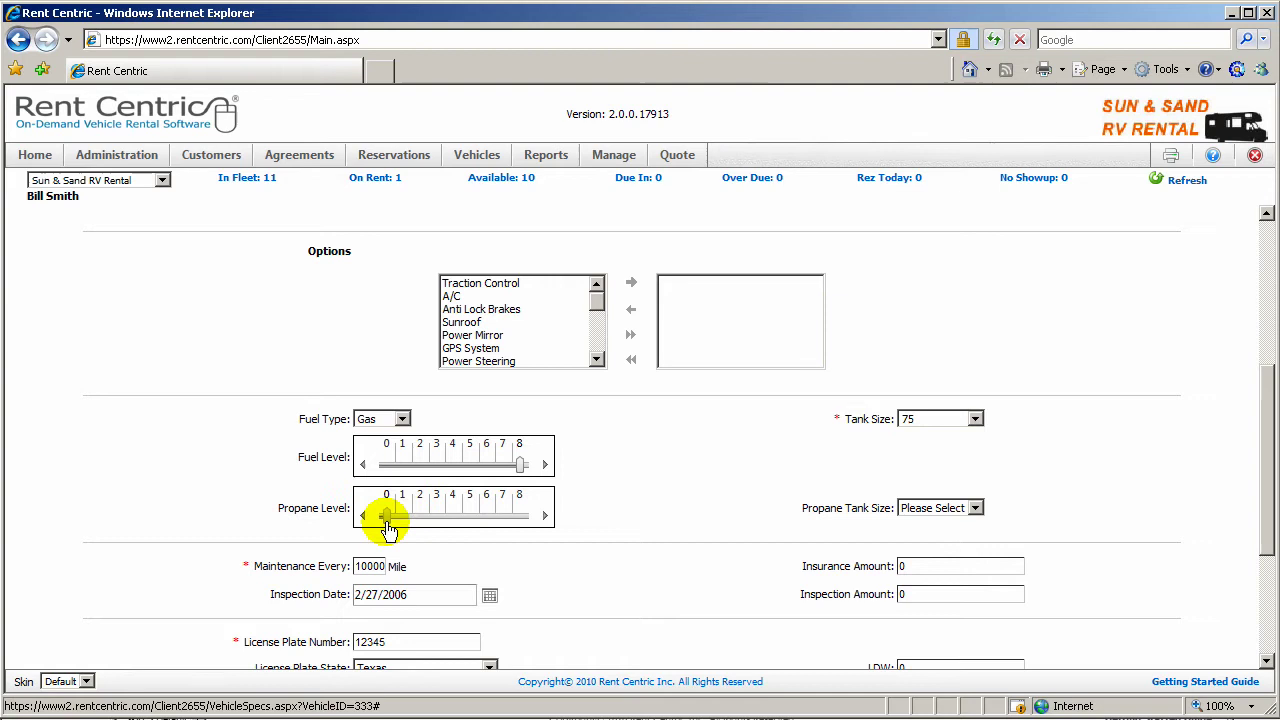
scroll(400, 522, "up", 4)
scroll(390, 527, "down", 4)
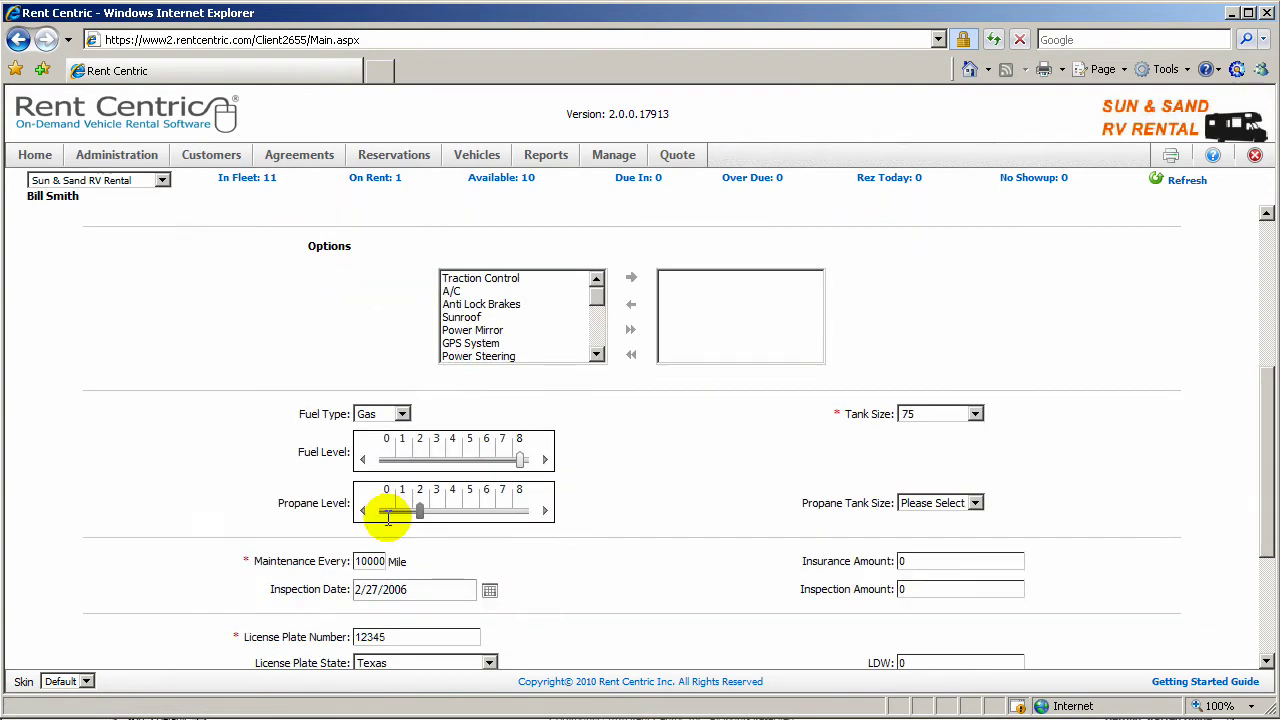
left_click_drag(386, 510, 455, 516)
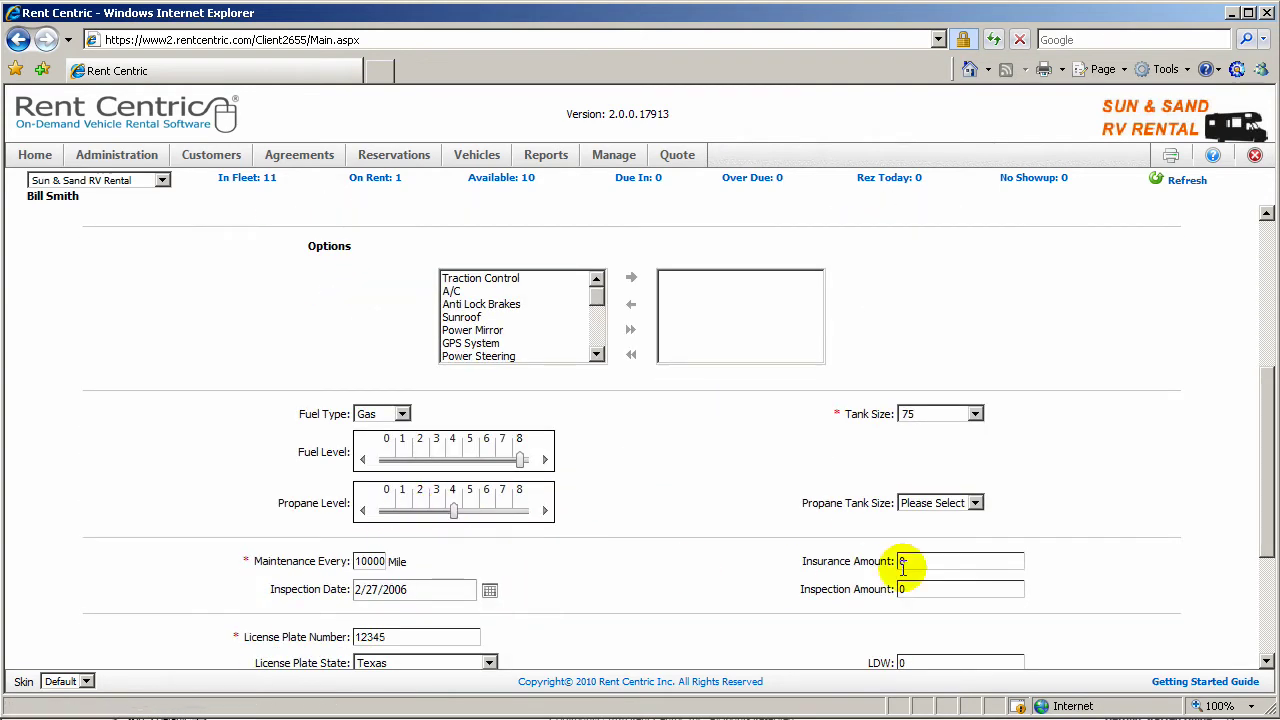
left_click(974, 504)
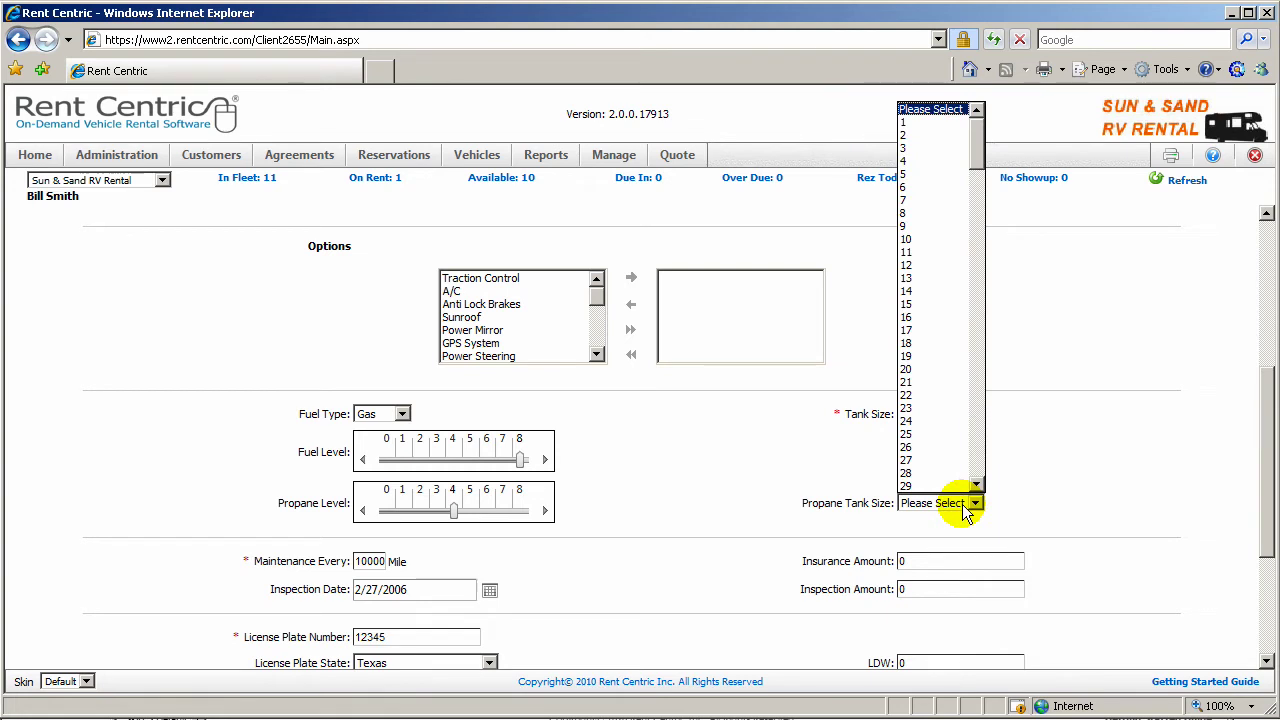
left_click(714, 514)
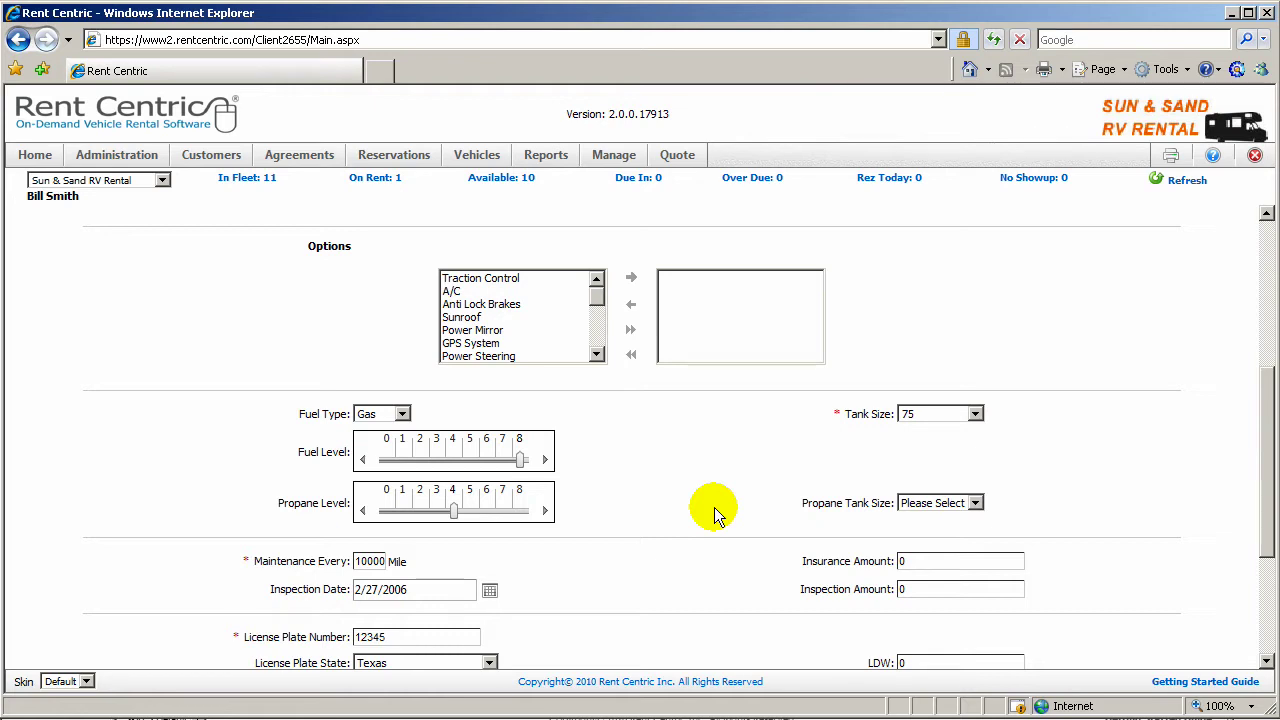
Step: Start a new quote with pickup date September 8, 2010 and 7 rental days
left_click(677, 154)
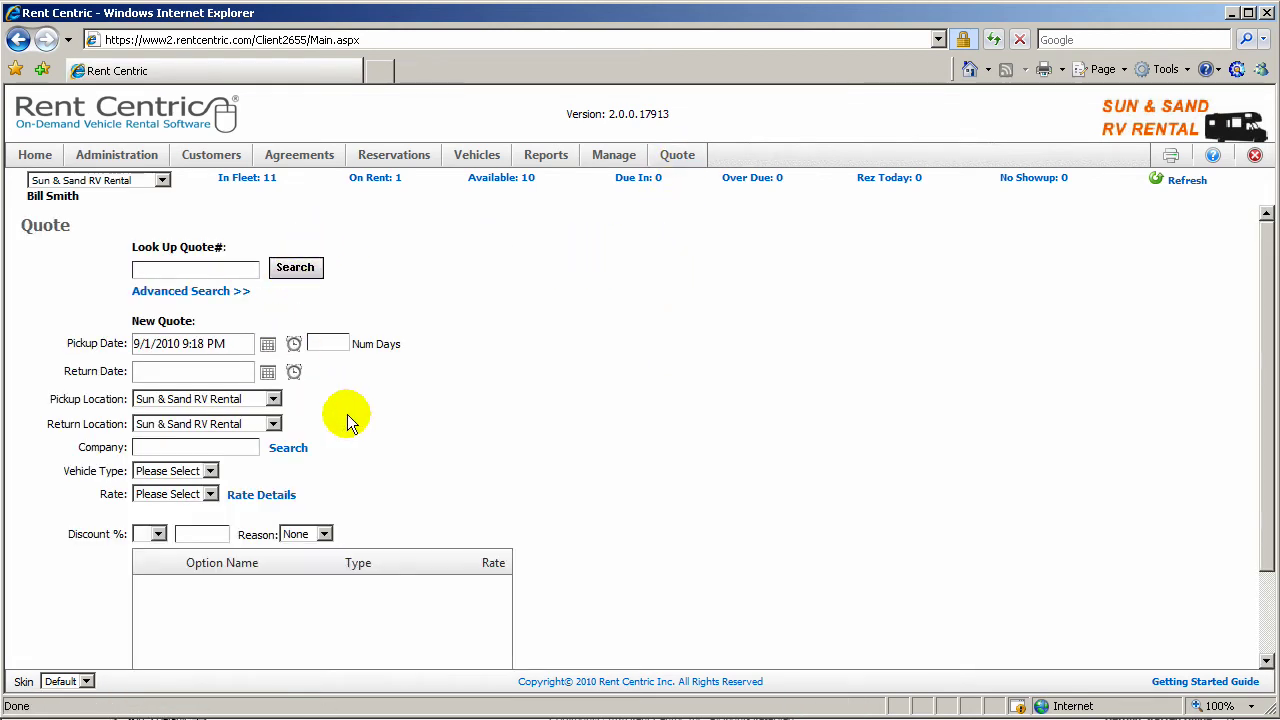
left_click(267, 343)
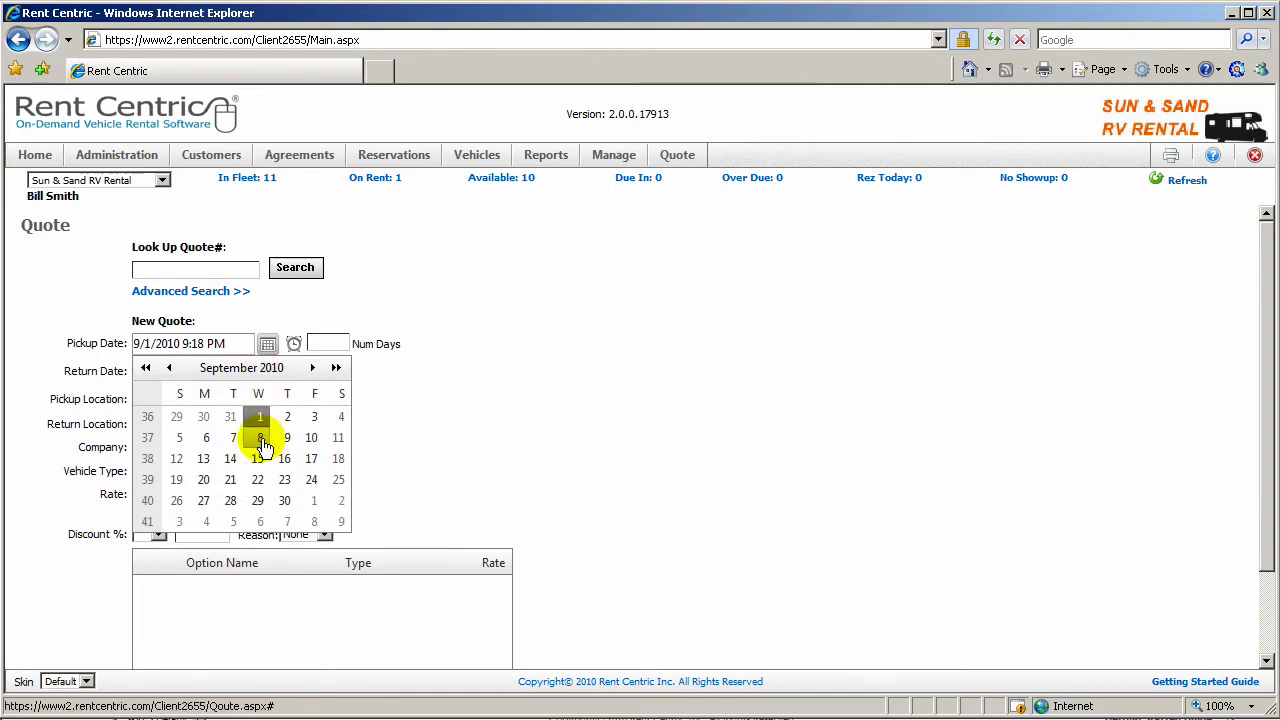
left_click(260, 440)
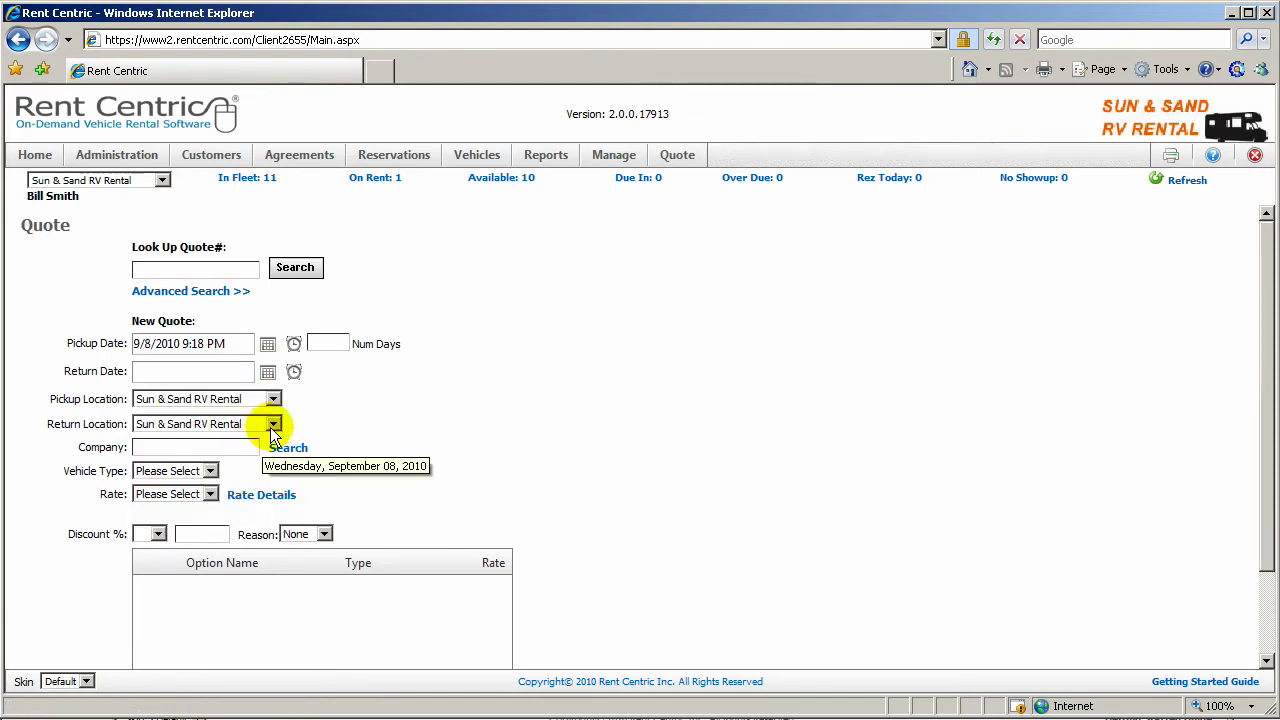
left_click(333, 343)
type("7")
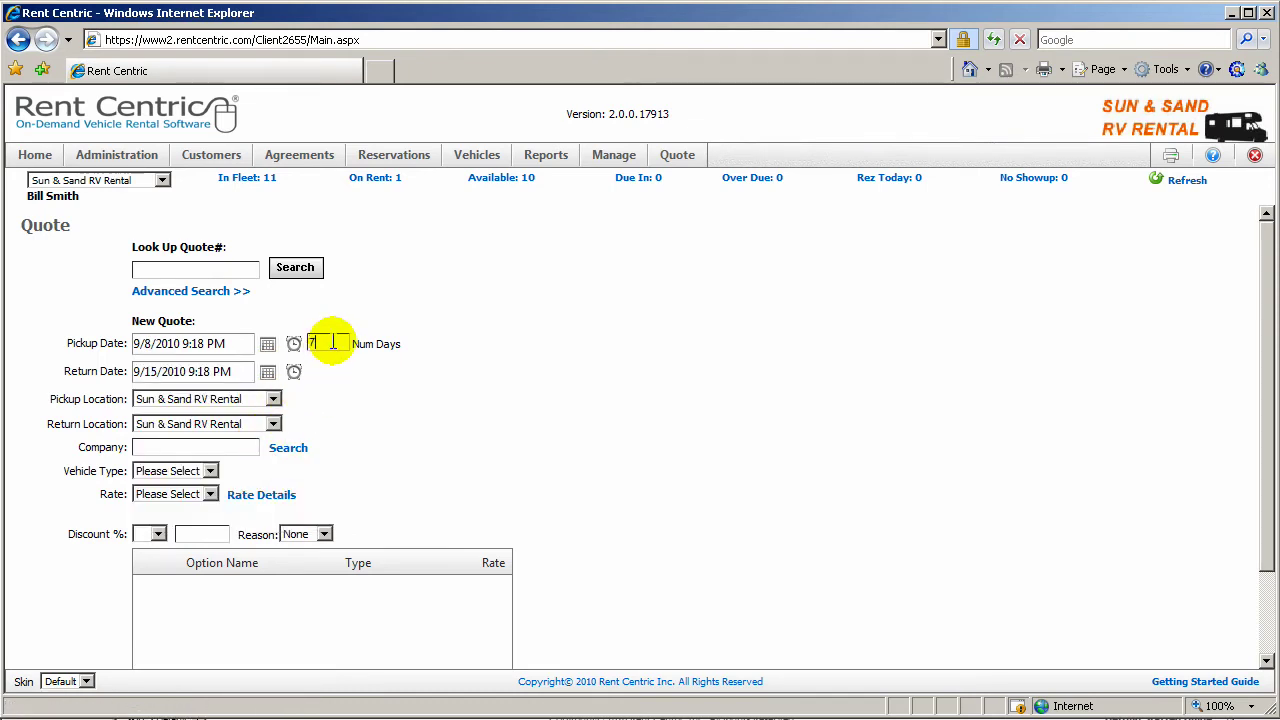
Step: Keep Sun & Sand RV Rental as pickup and return to Sun & Sand RV Rental LAX
left_click(225, 401)
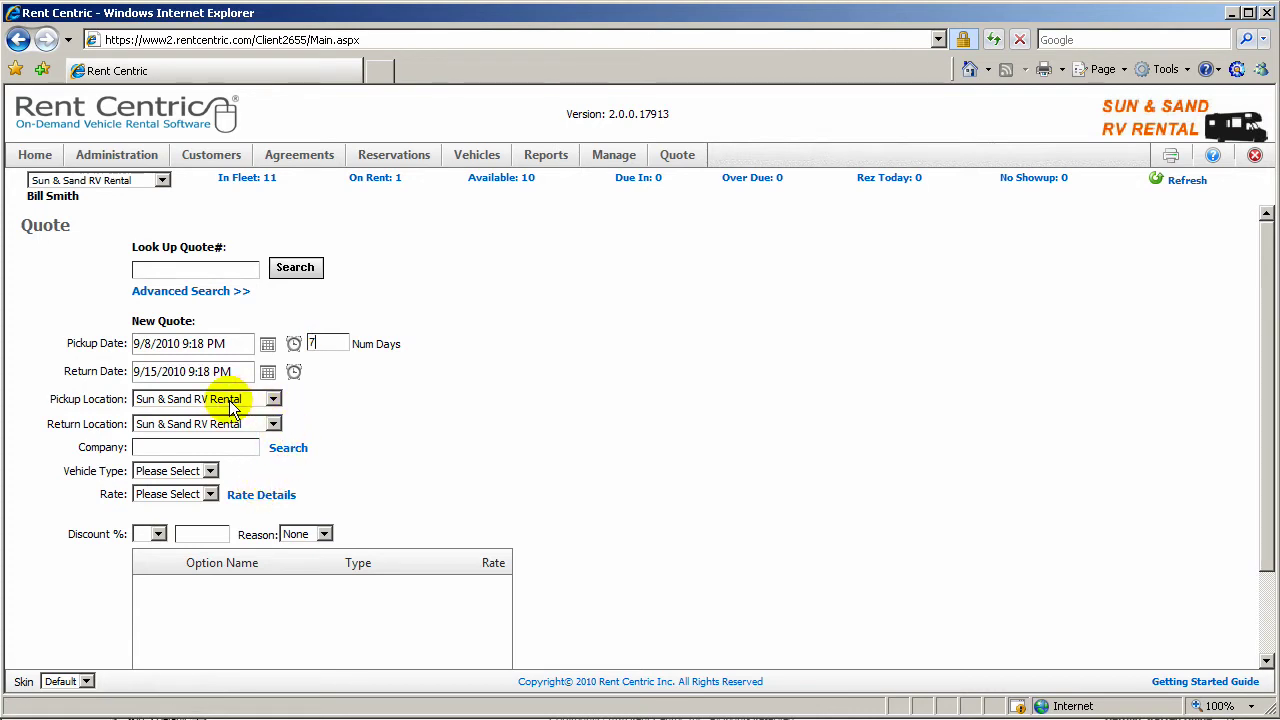
left_click(225, 399)
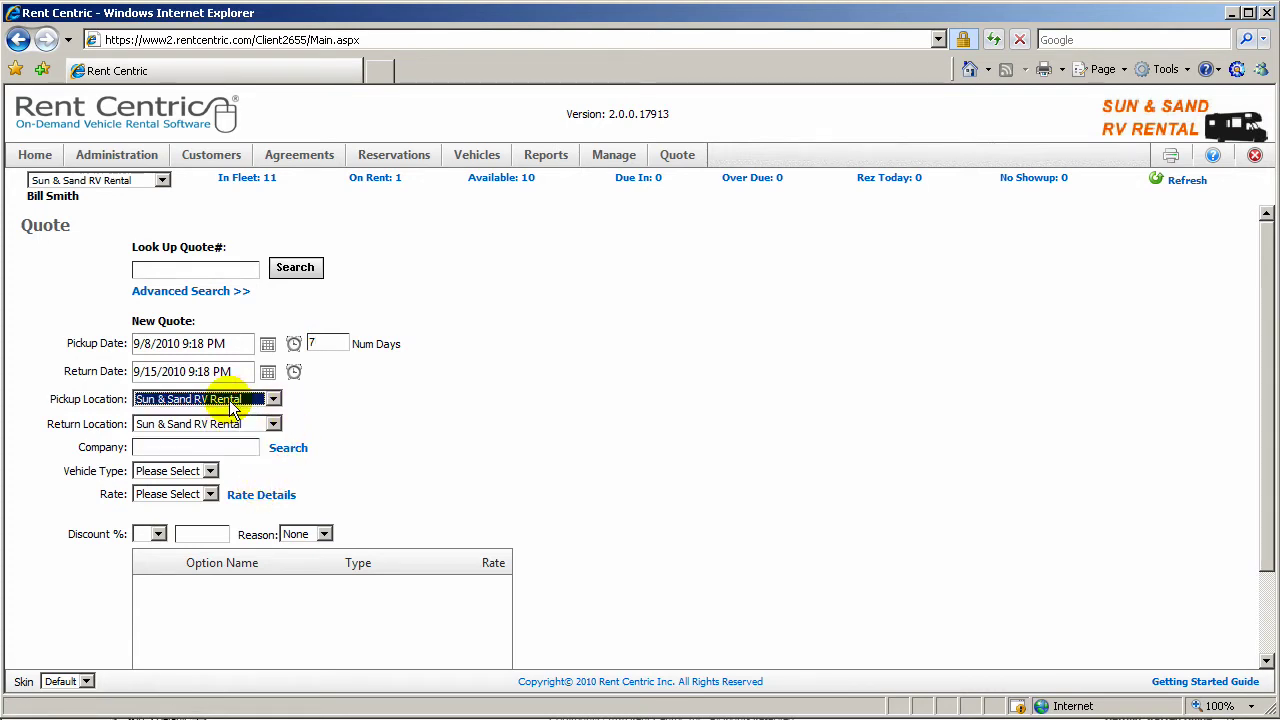
left_click(208, 427)
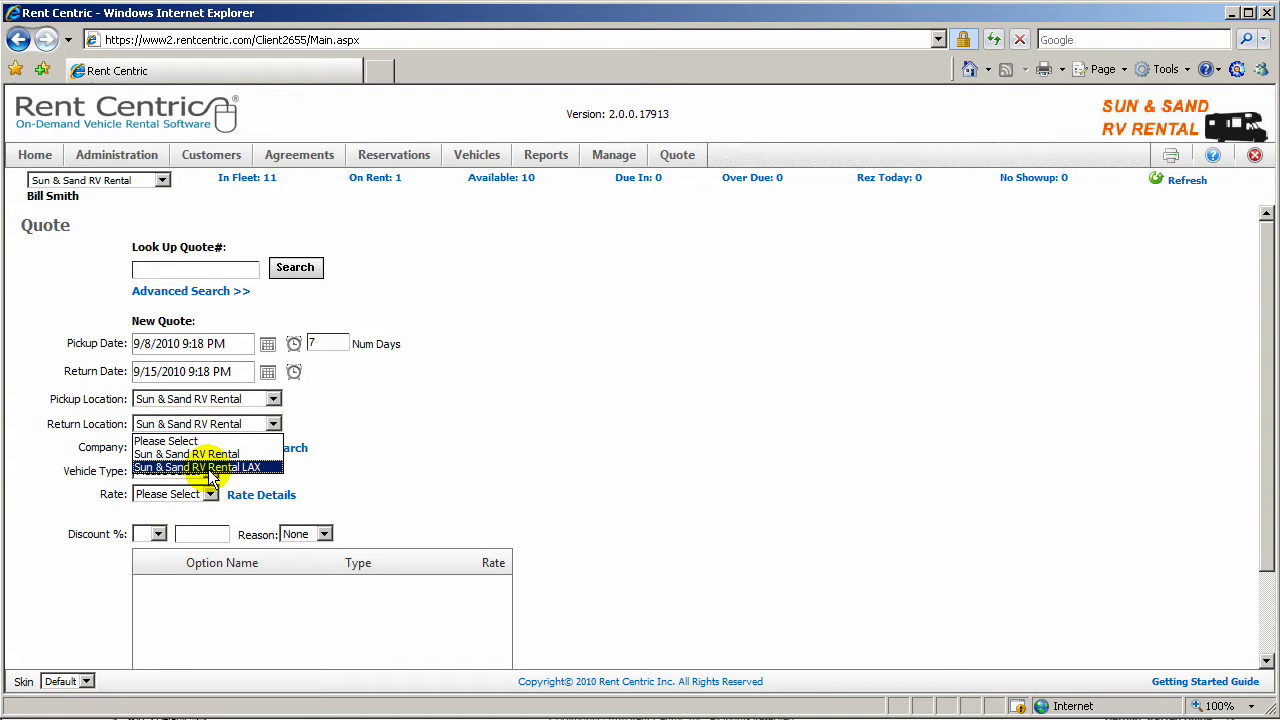
left_click(197, 468)
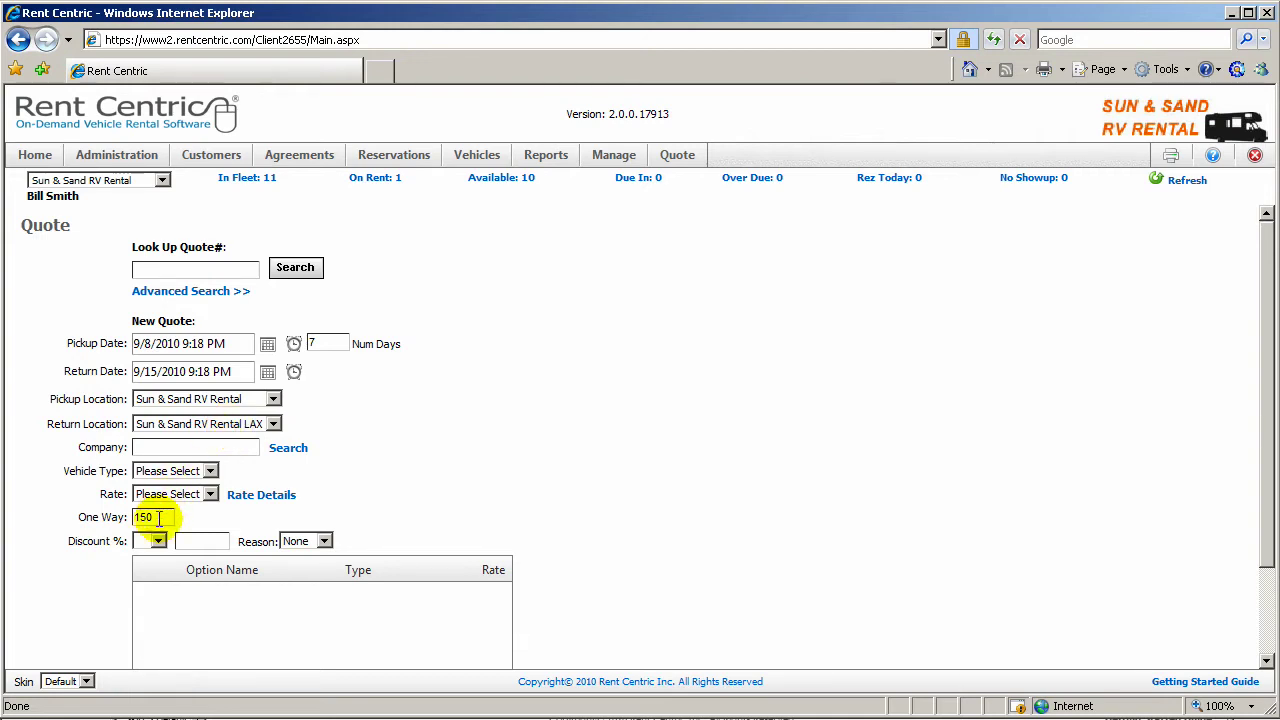
Step: Choose a Class C vehicle type at the High Season ($150.00) rate
left_click_drag(160, 520, 118, 520)
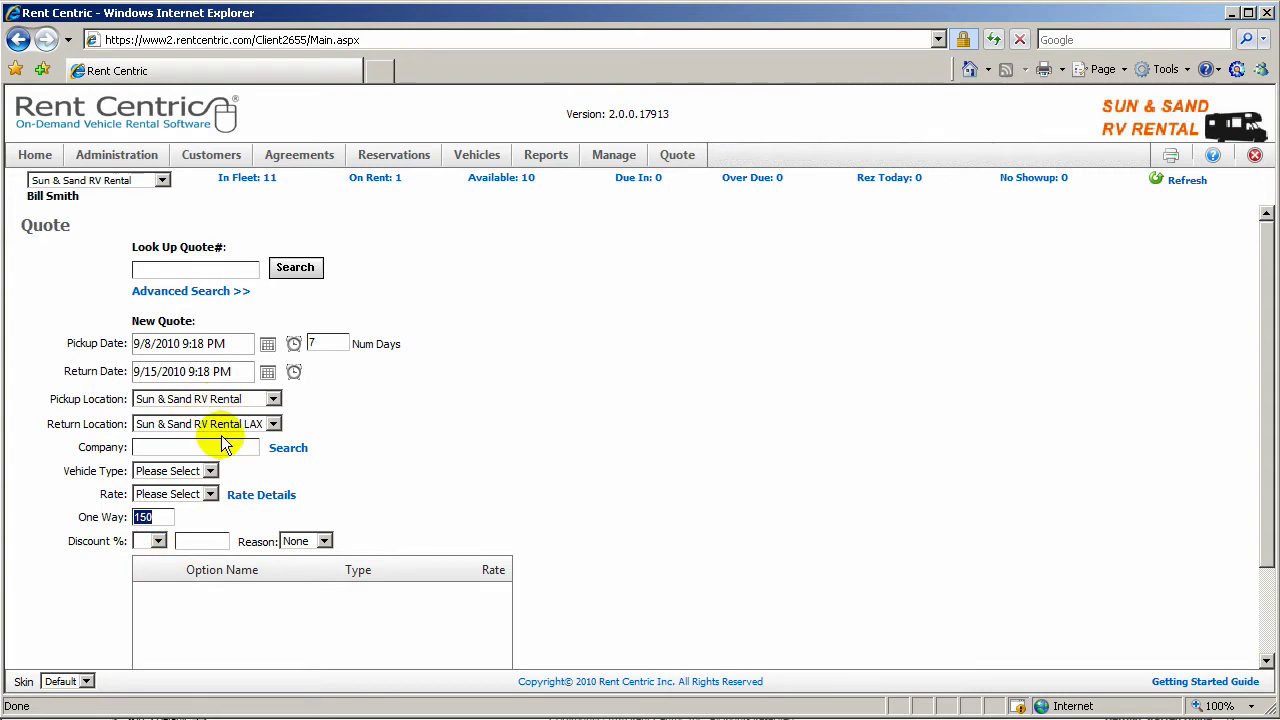
left_click(356, 457)
left_click(209, 472)
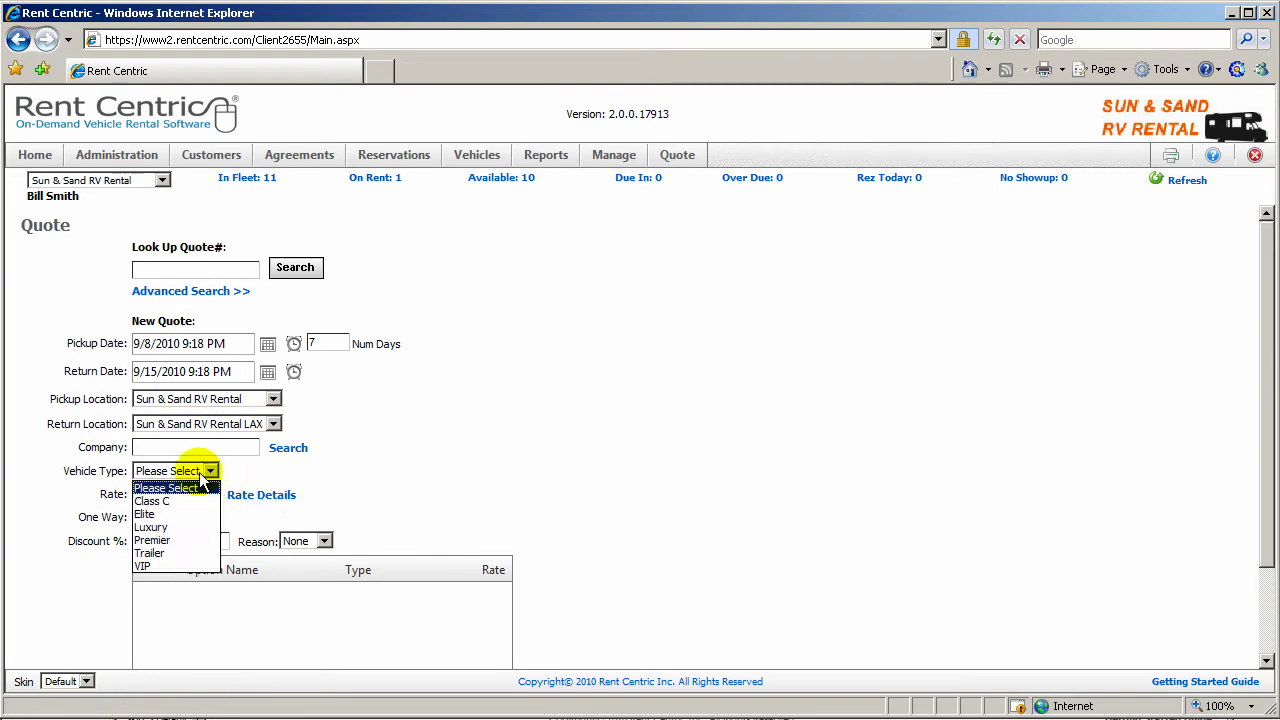
left_click(190, 505)
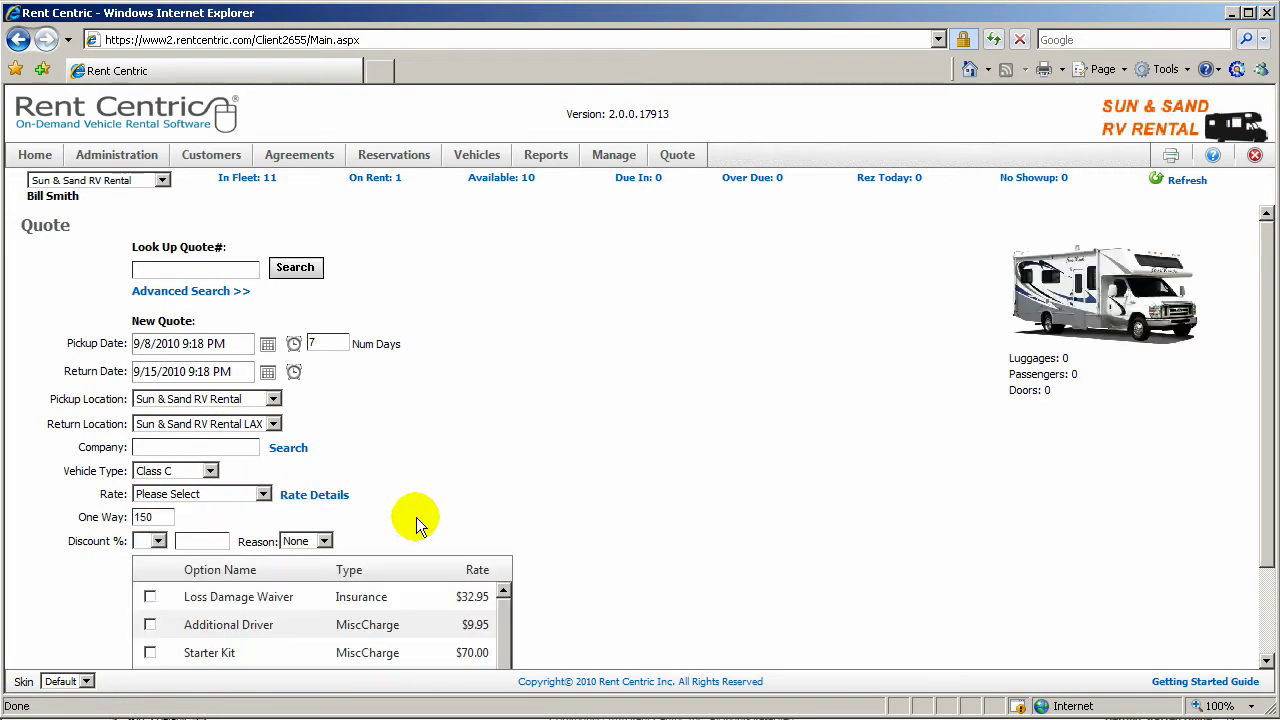
left_click(190, 494)
left_click(190, 526)
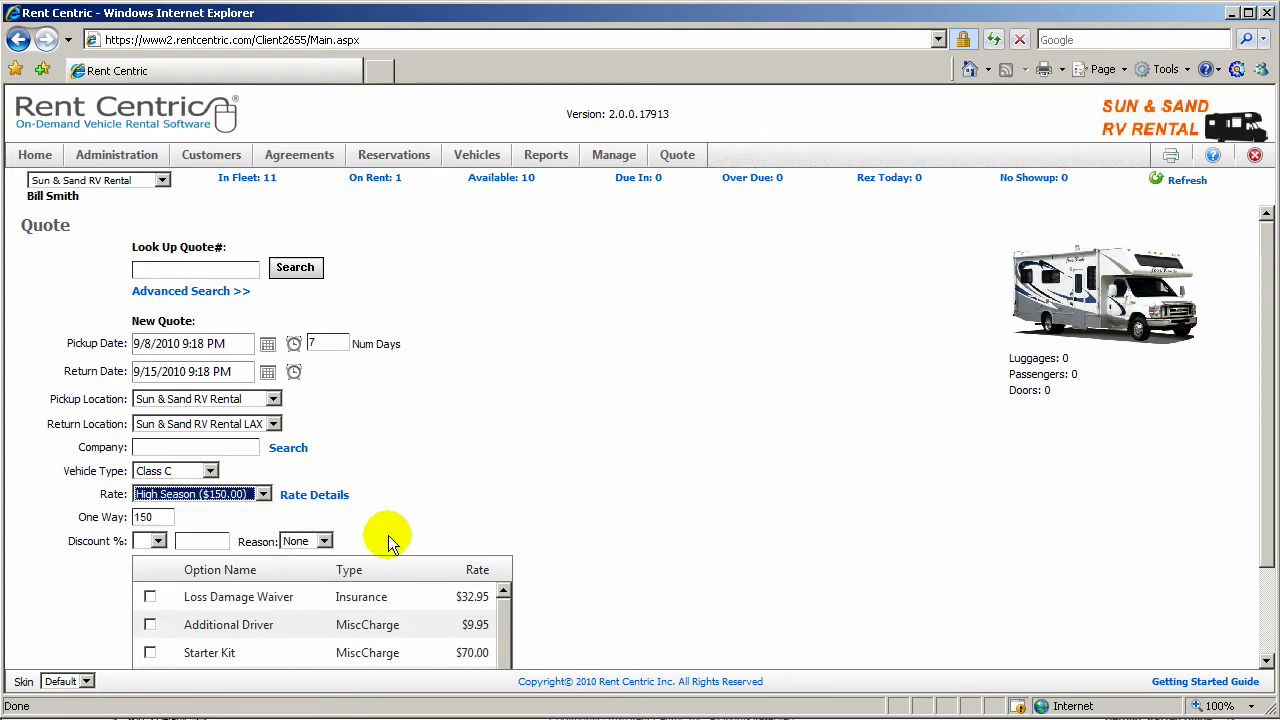
Step: Add the Starter Kit and Tow Dolly options to the quote
left_click(388, 539)
scroll(694, 609, "down", 2)
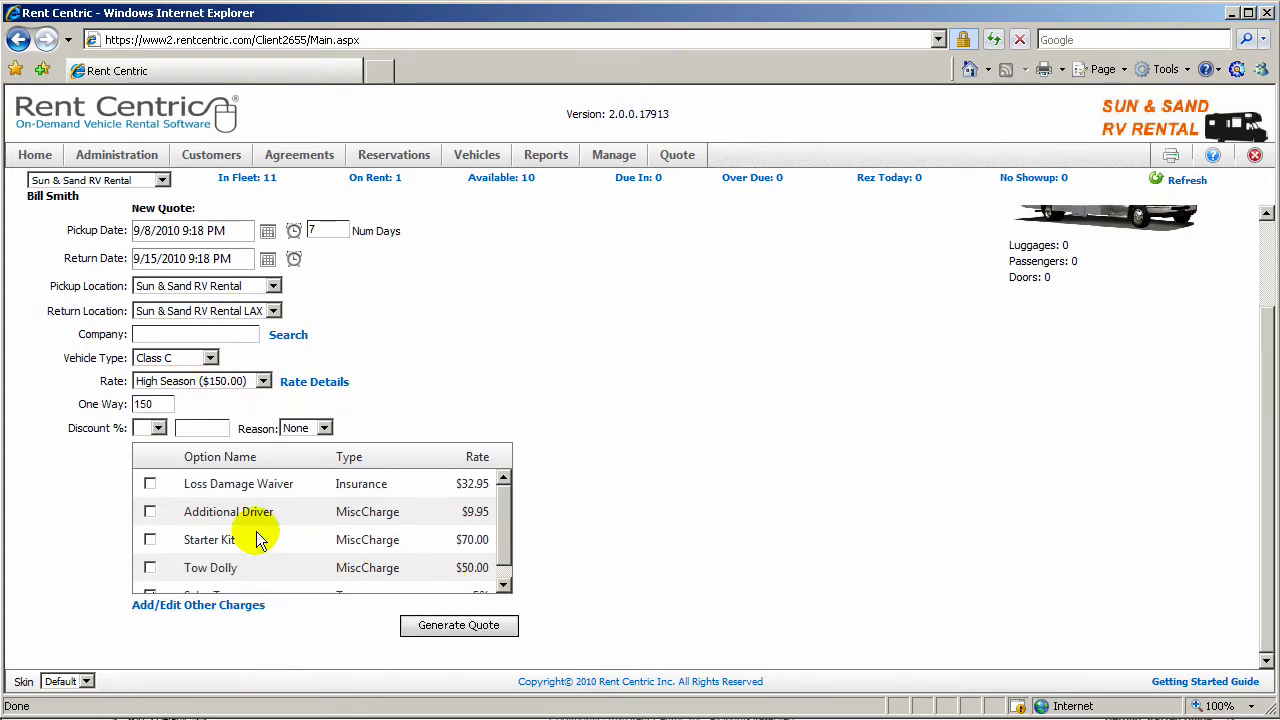
left_click(150, 540)
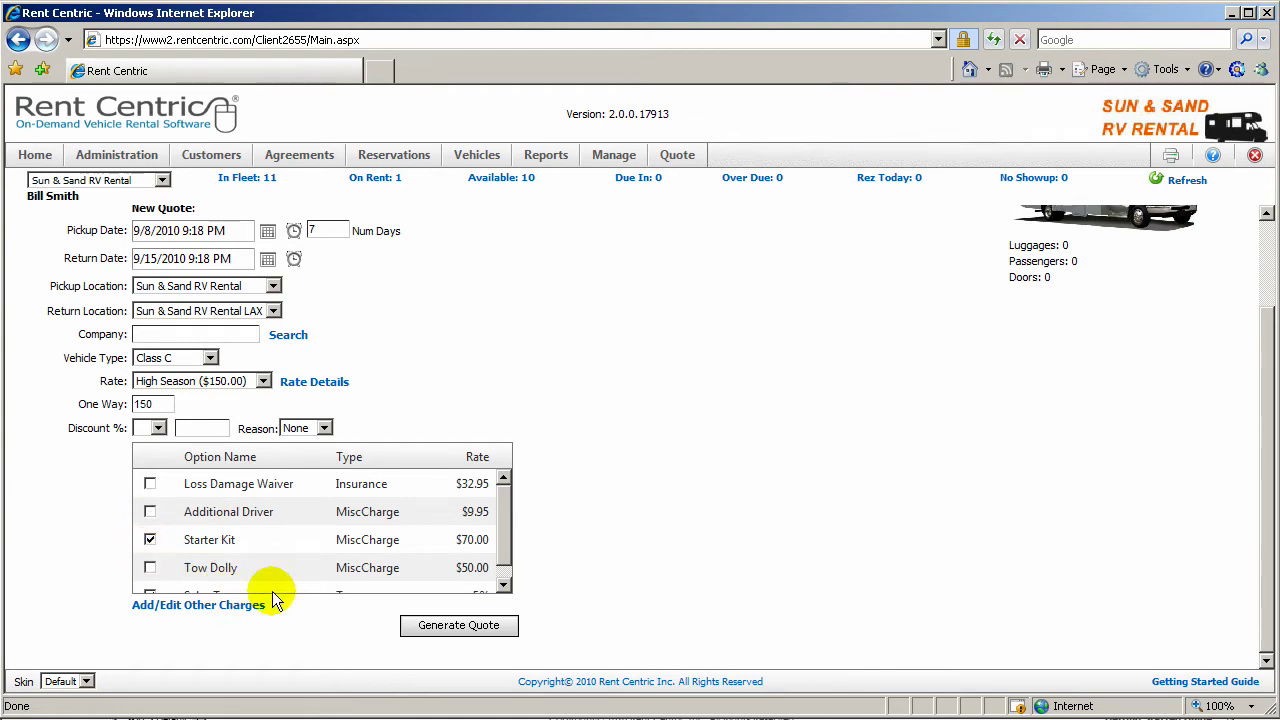
left_click(150, 567)
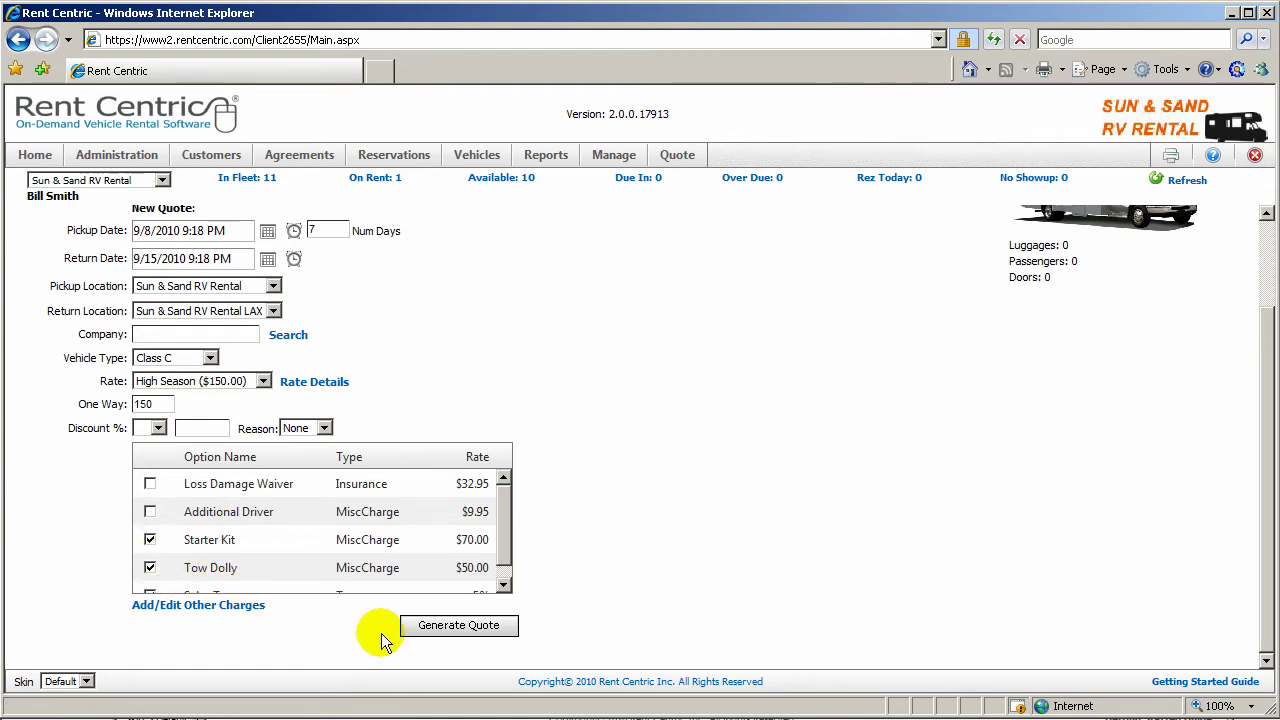
Step: Generate the quote: $1,050 weekly, $120 options, $150 one-way, $66 tax, $1,386 total; then save
left_click(455, 627)
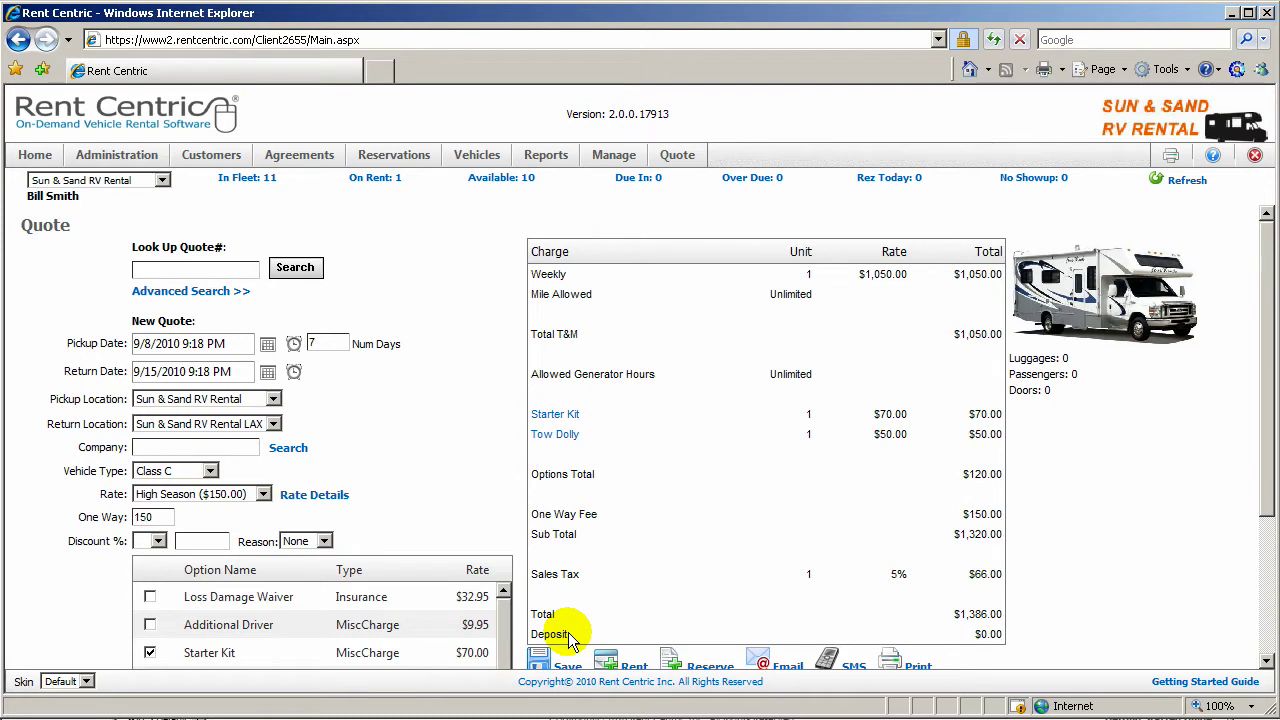
left_click_drag(562, 635, 533, 632)
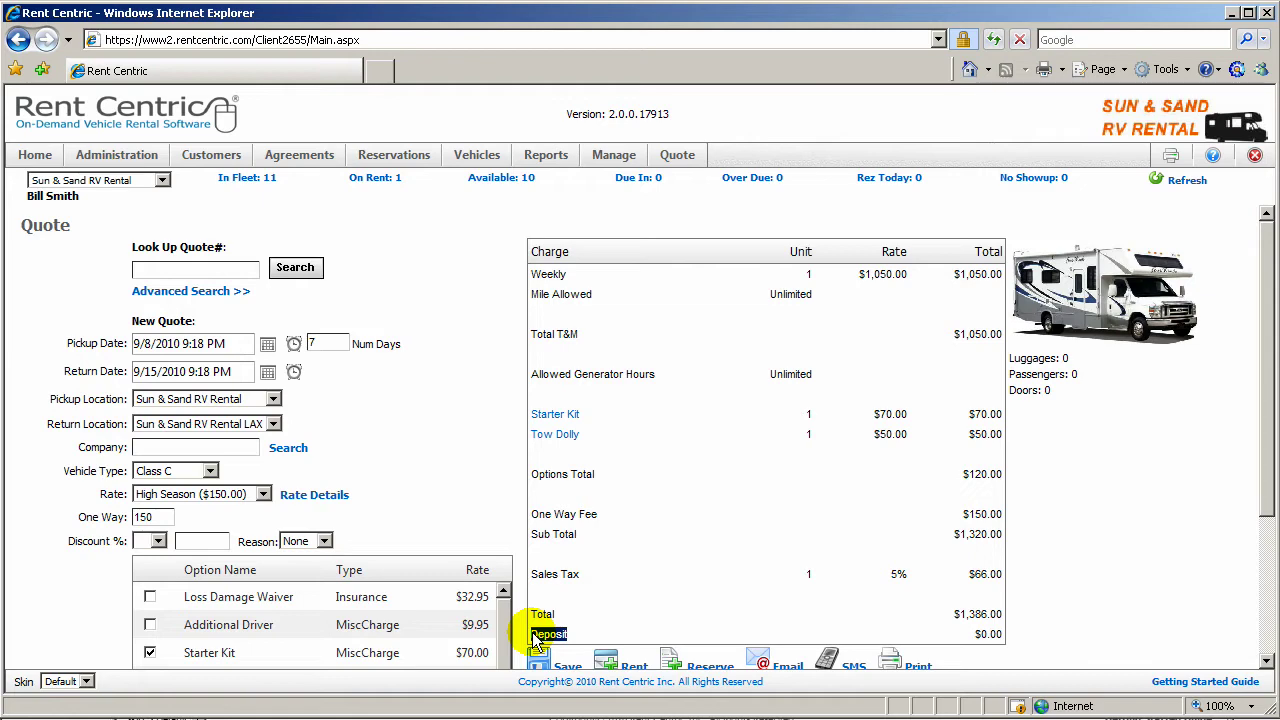
scroll(533, 637, "down", 1)
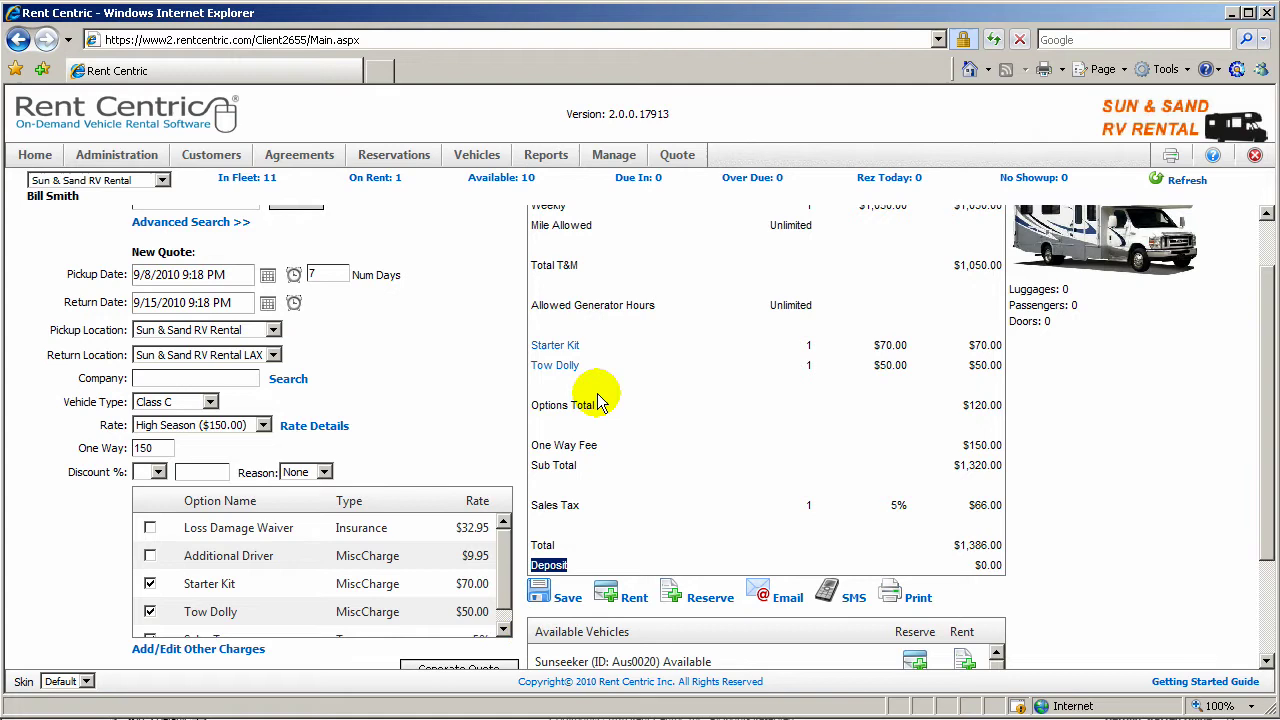
left_click(567, 600)
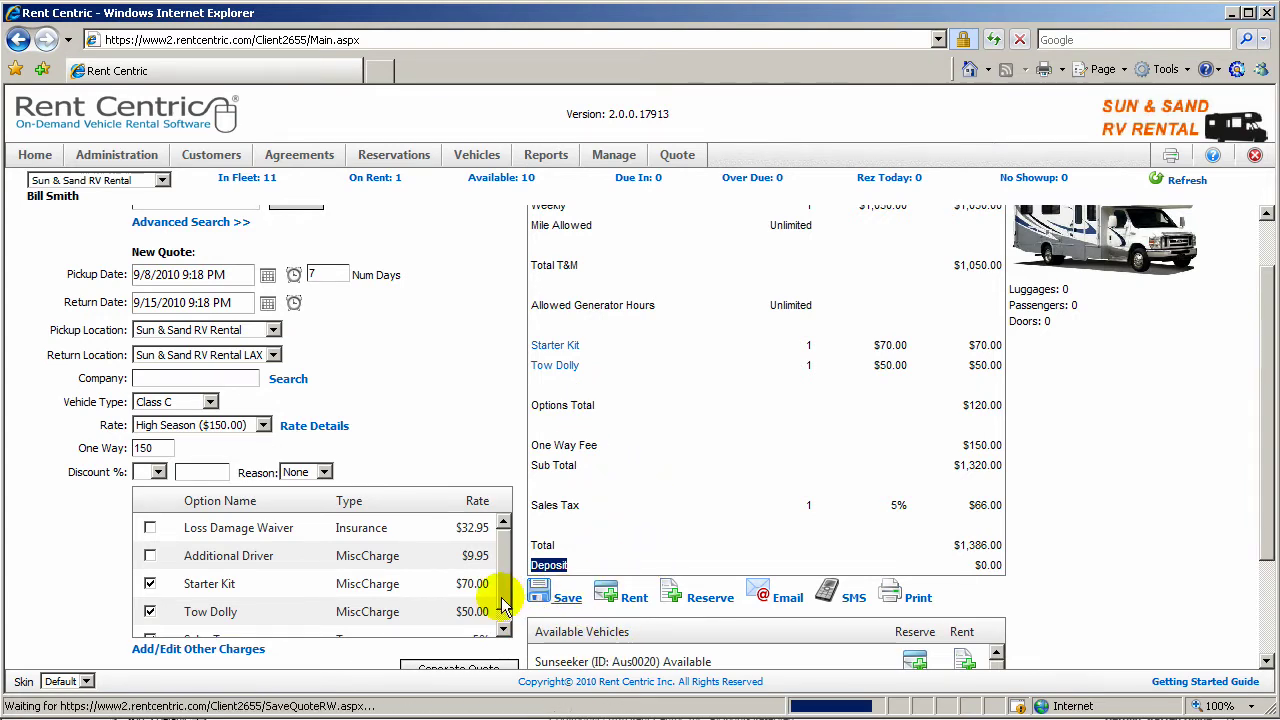
Step: Enter the customer's first and last name, e-mail and phone, saving it as quote 103
left_click(445, 301)
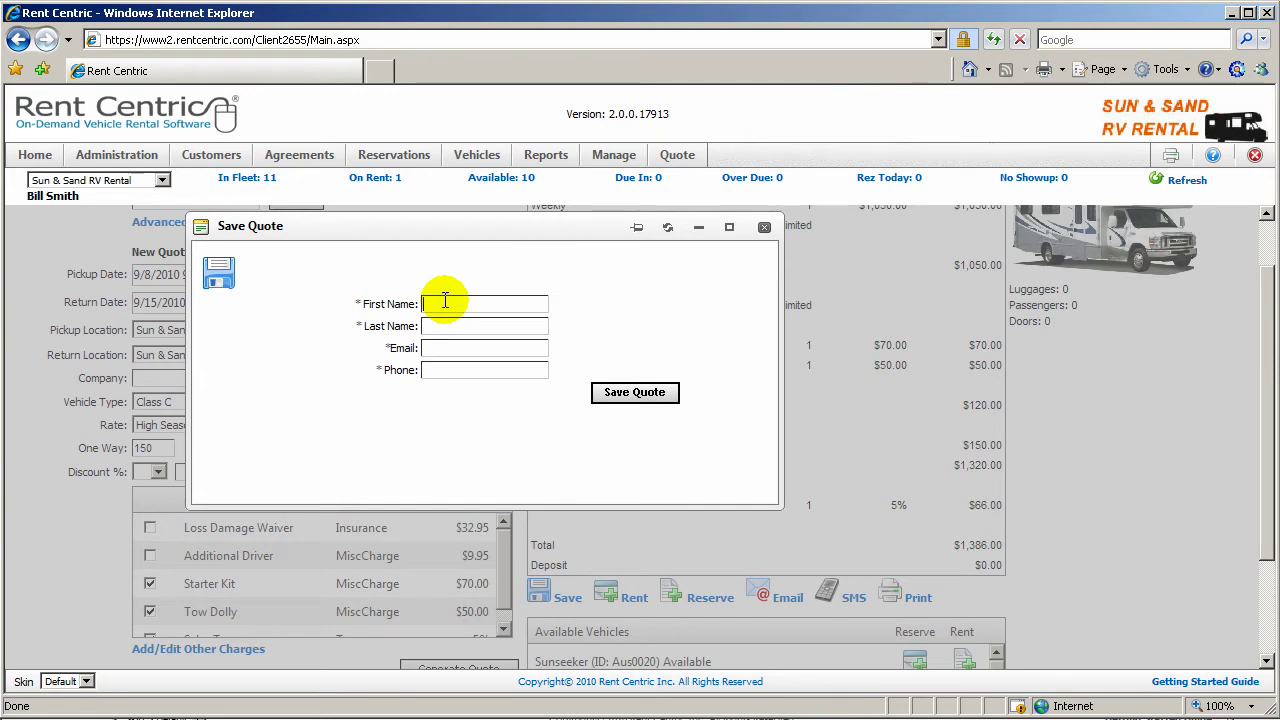
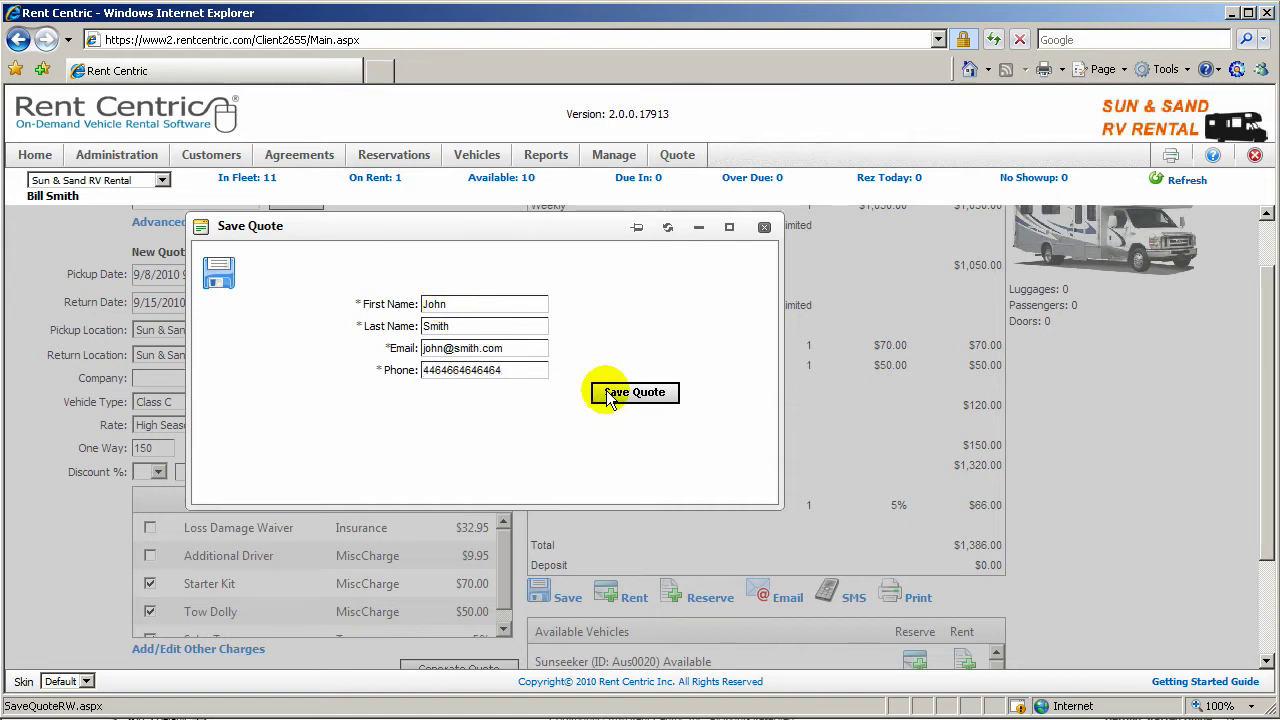
left_click(612, 394)
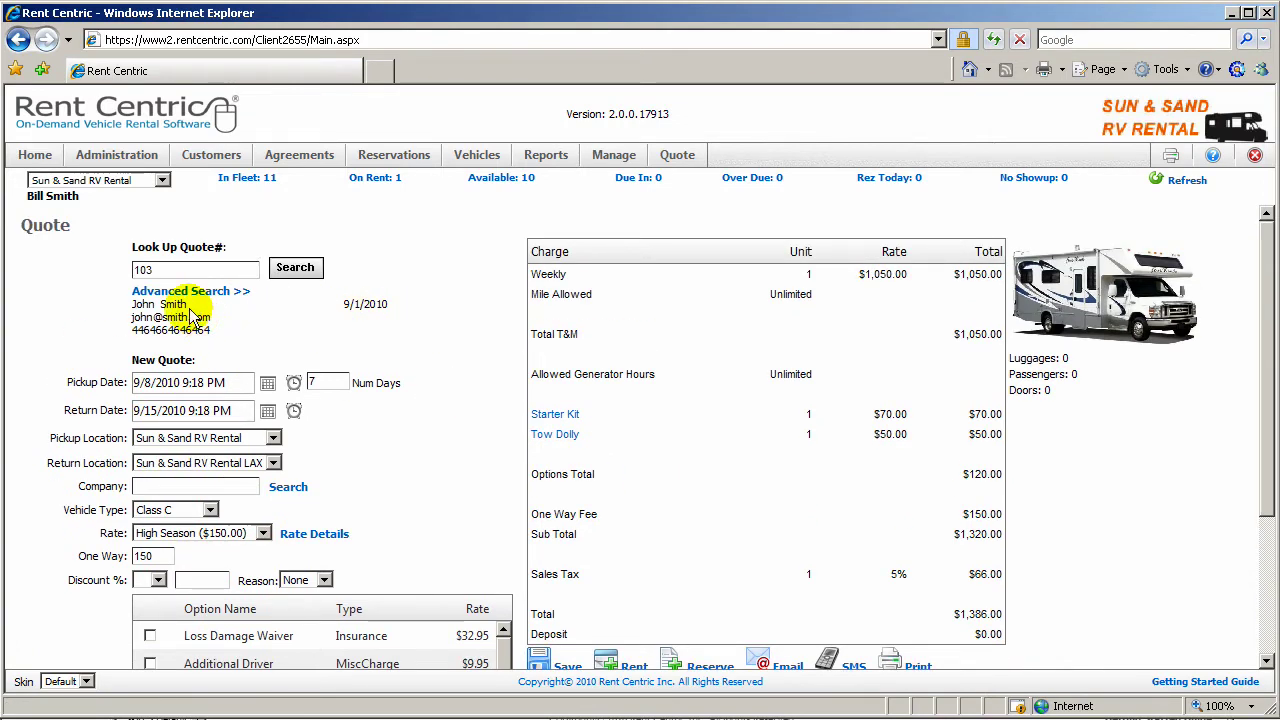
double_click(142, 269)
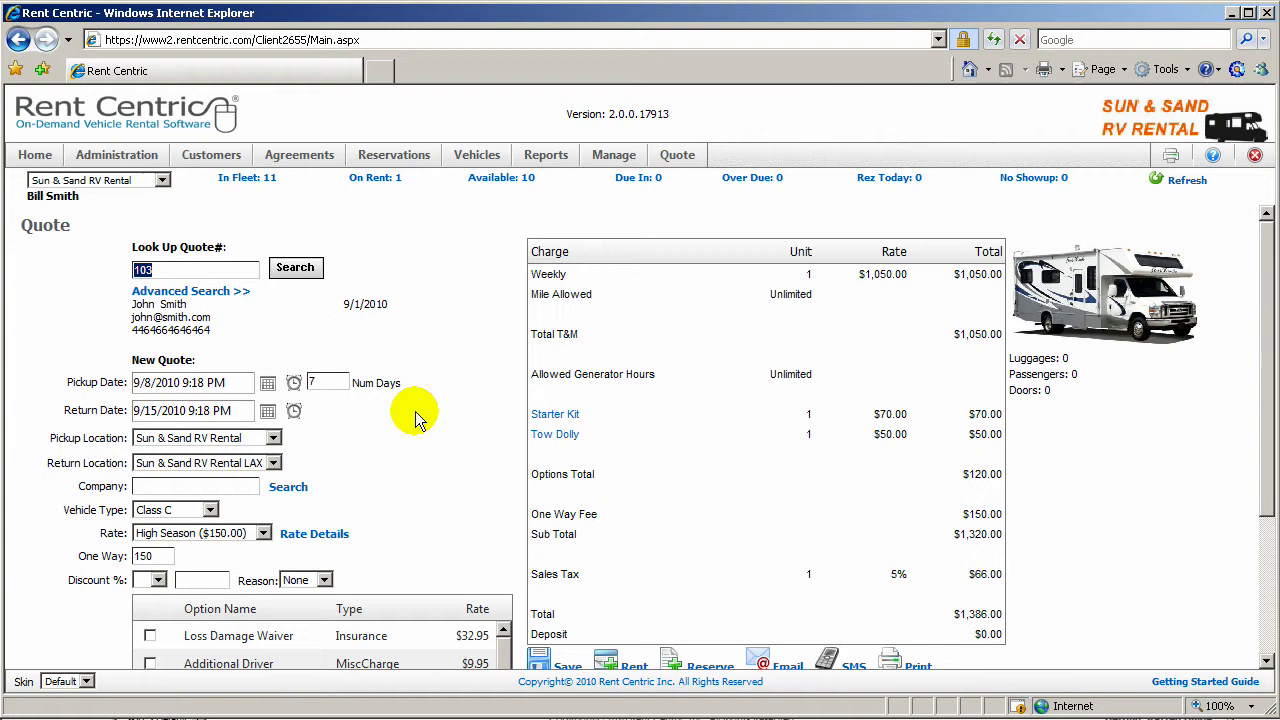
scroll(415, 411, "down", 1)
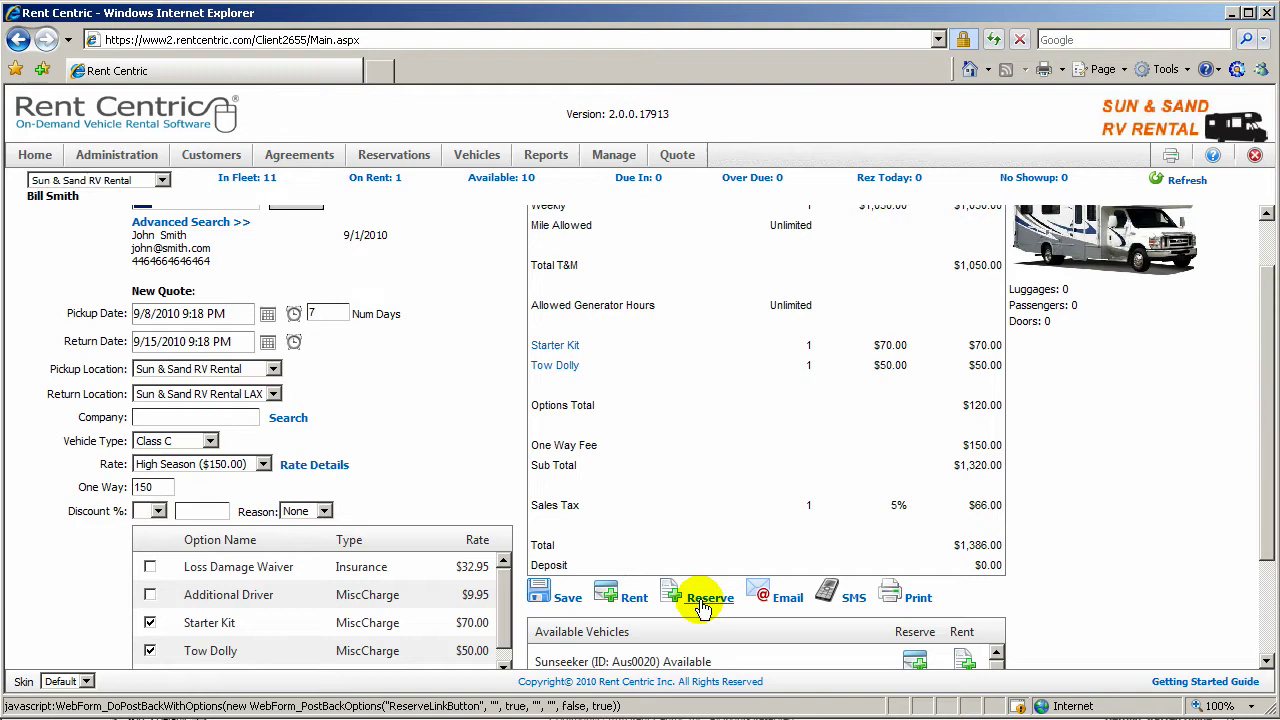
left_click(785, 601)
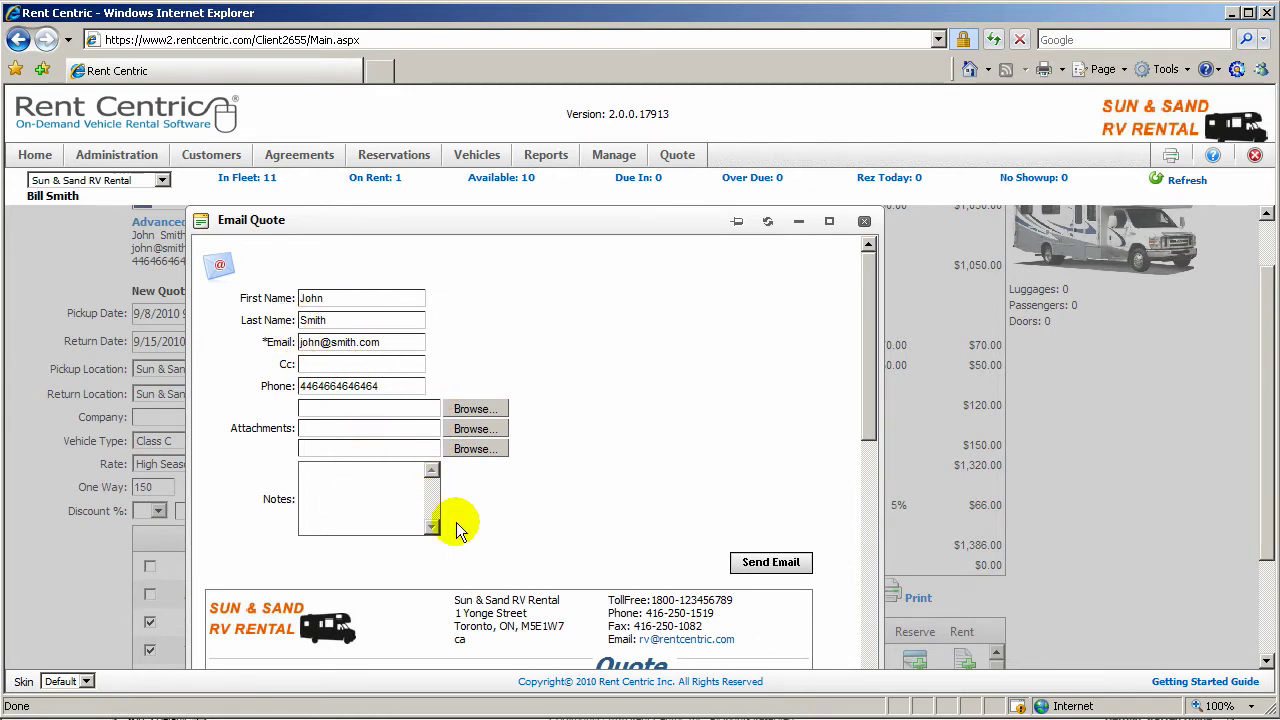
scroll(456, 522, "down", 5)
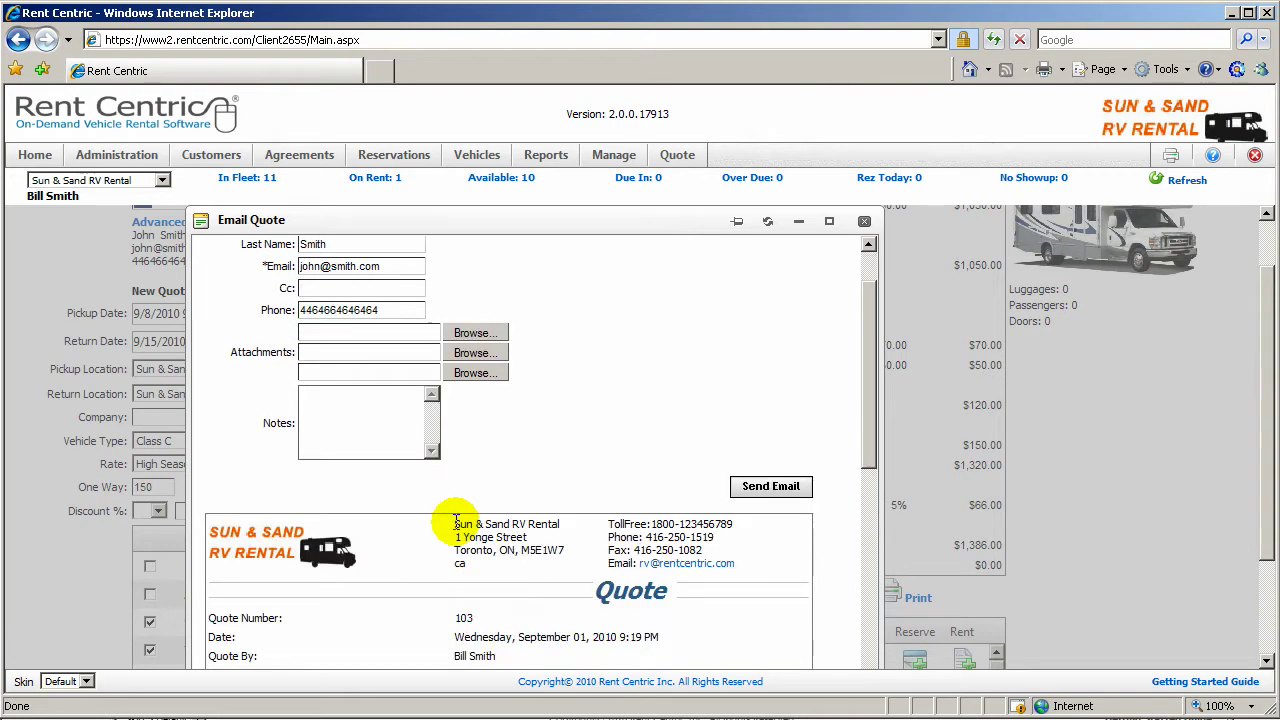
scroll(456, 522, "down", 4)
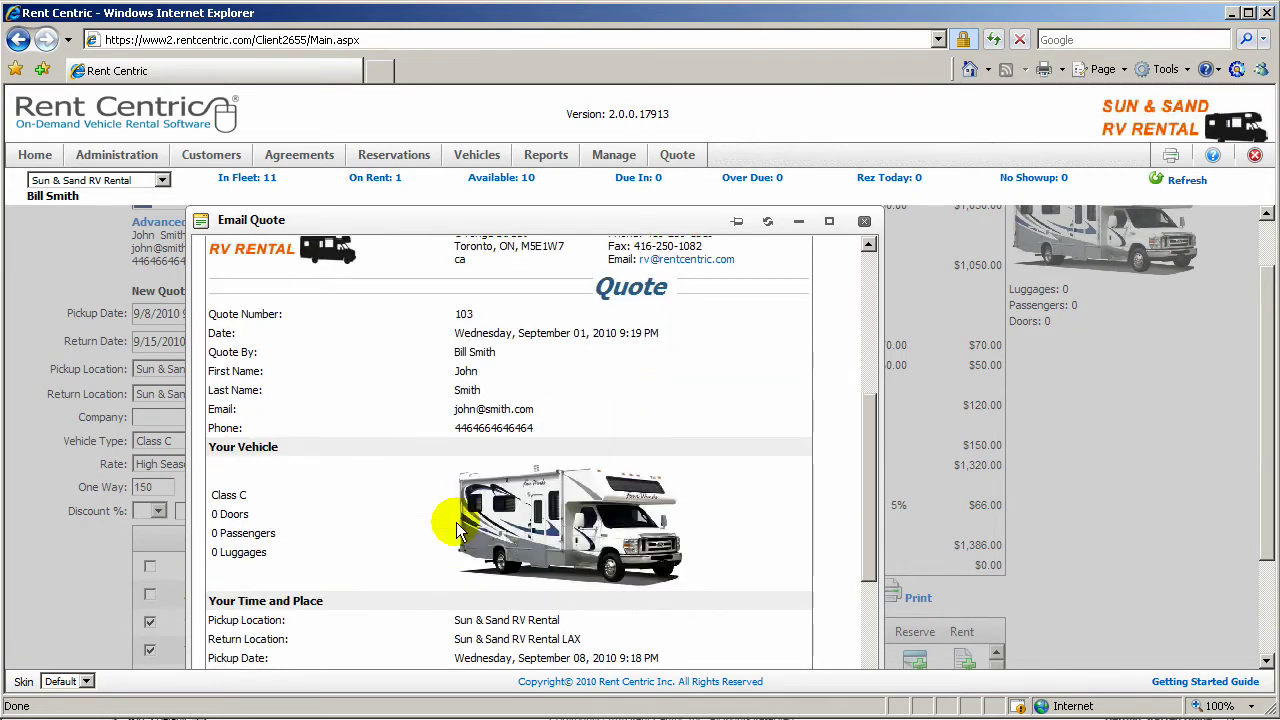
scroll(456, 522, "down", 3)
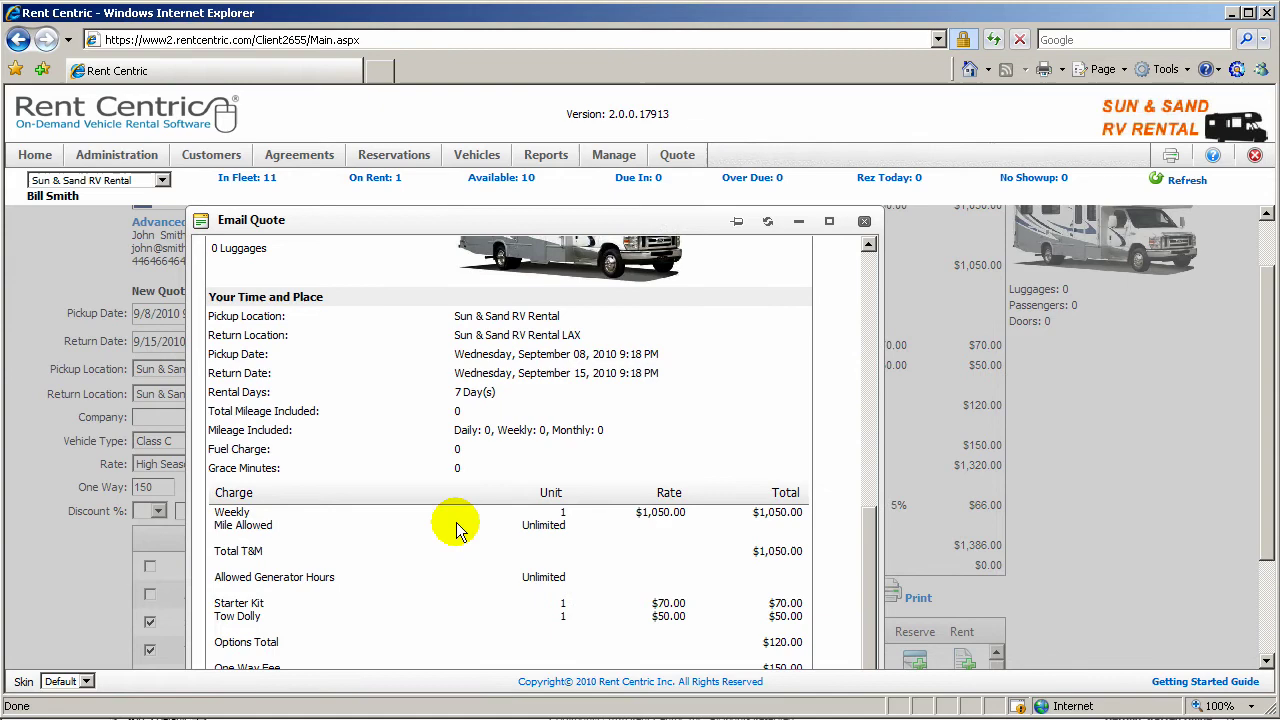
scroll(456, 522, "up", 10)
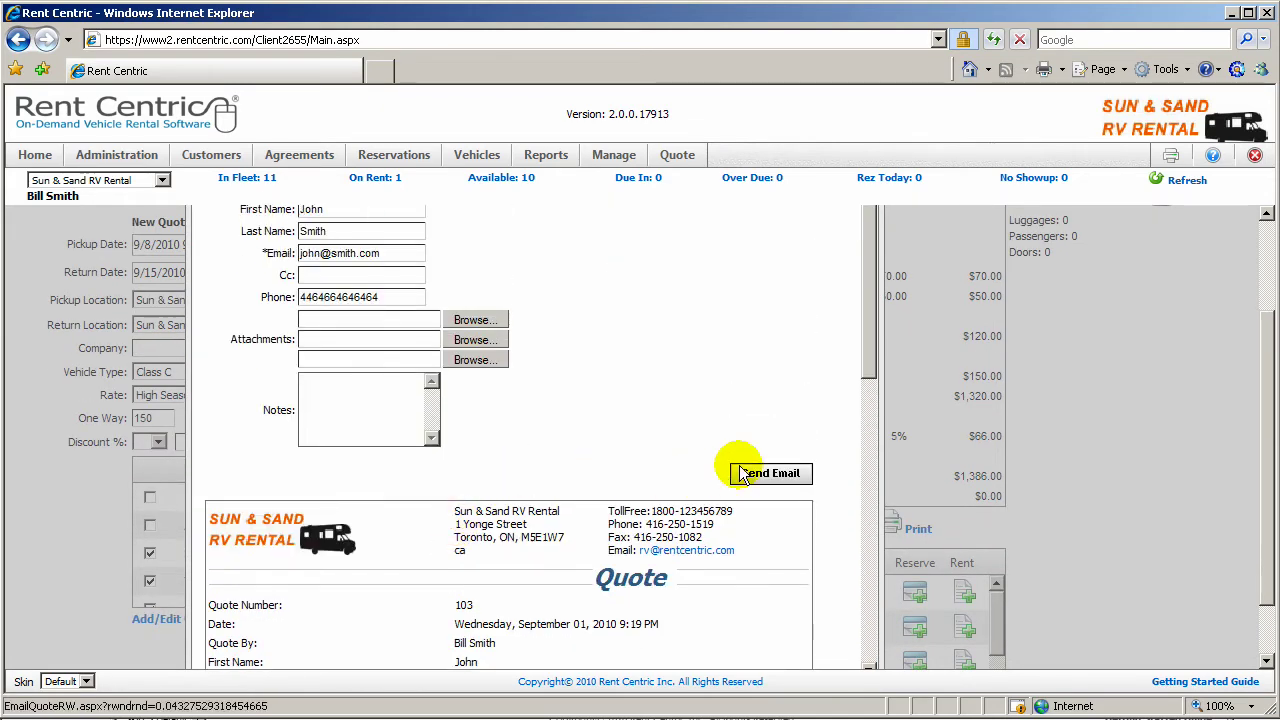
scroll(666, 491, "up", 4)
left_click(864, 291)
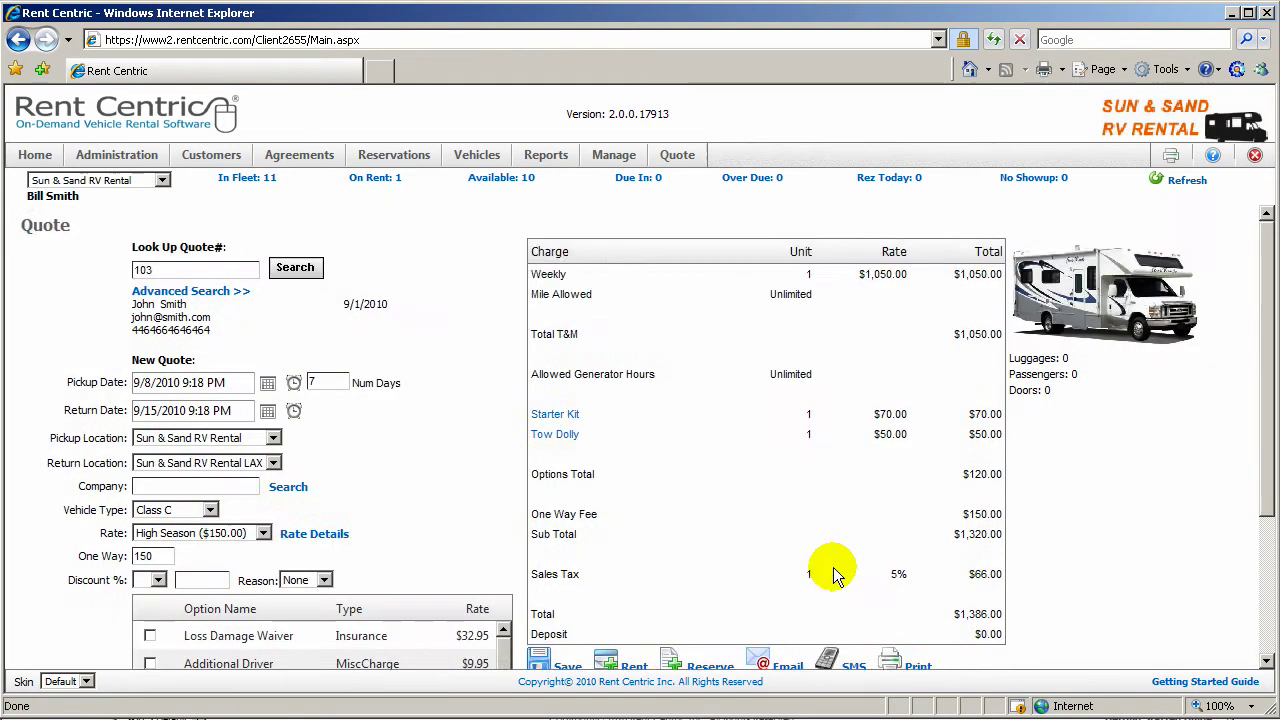
scroll(826, 568, "down", 1)
Step: Fill the SMS quote form with Aircel(India) as the mobile provider and send it
left_click(851, 600)
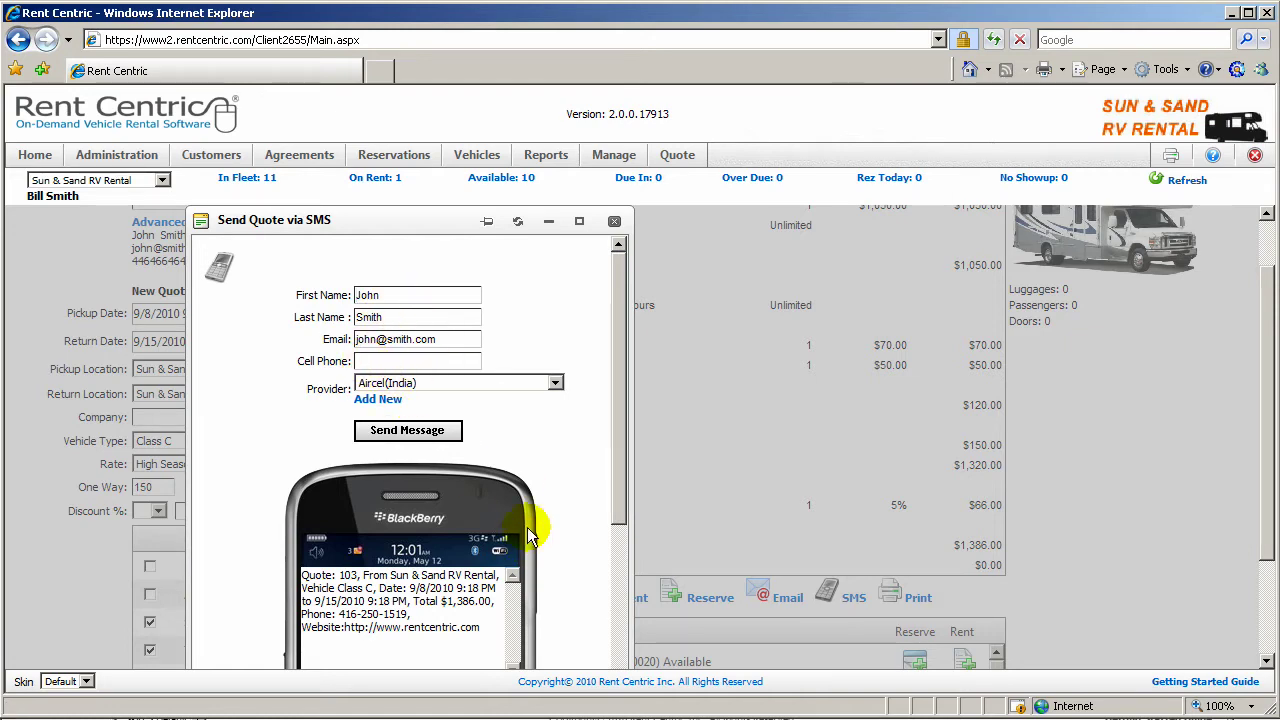
left_click(548, 383)
left_click(540, 388)
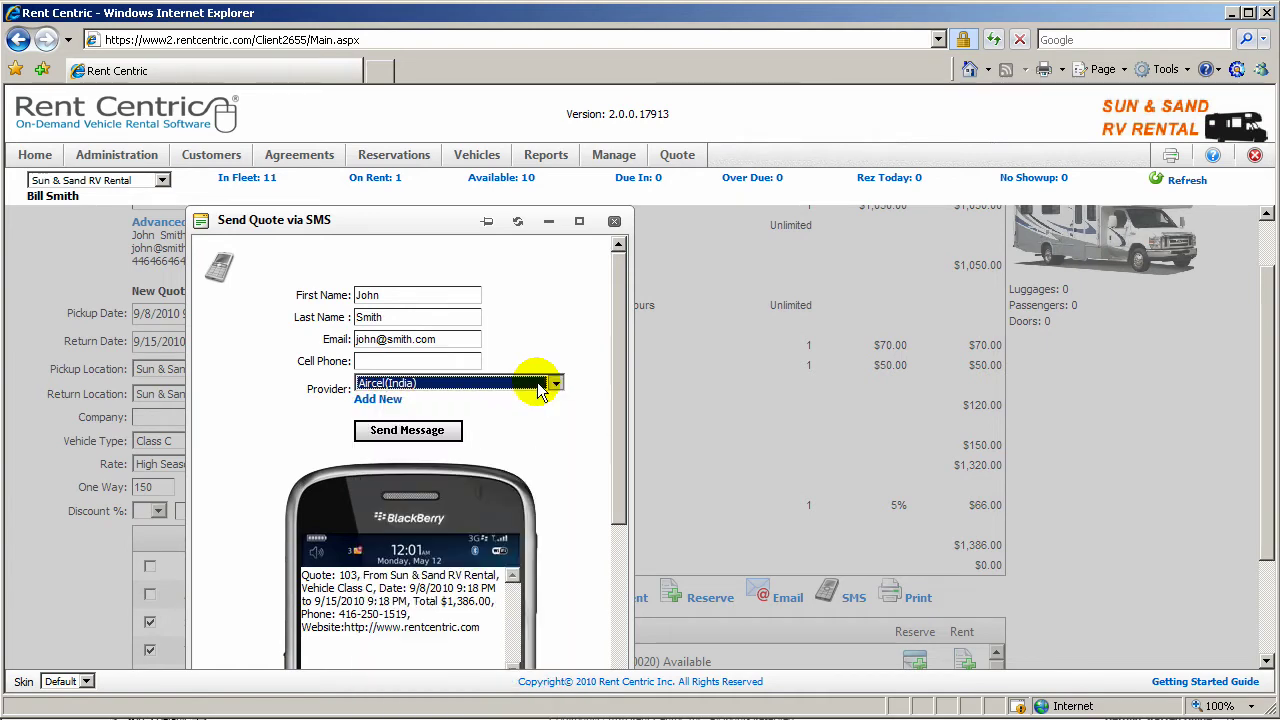
left_click(400, 430)
Step: Close the SMS preview and return to quote 103's $1,386.00 charge breakdown
scroll(551, 494, "down", 3)
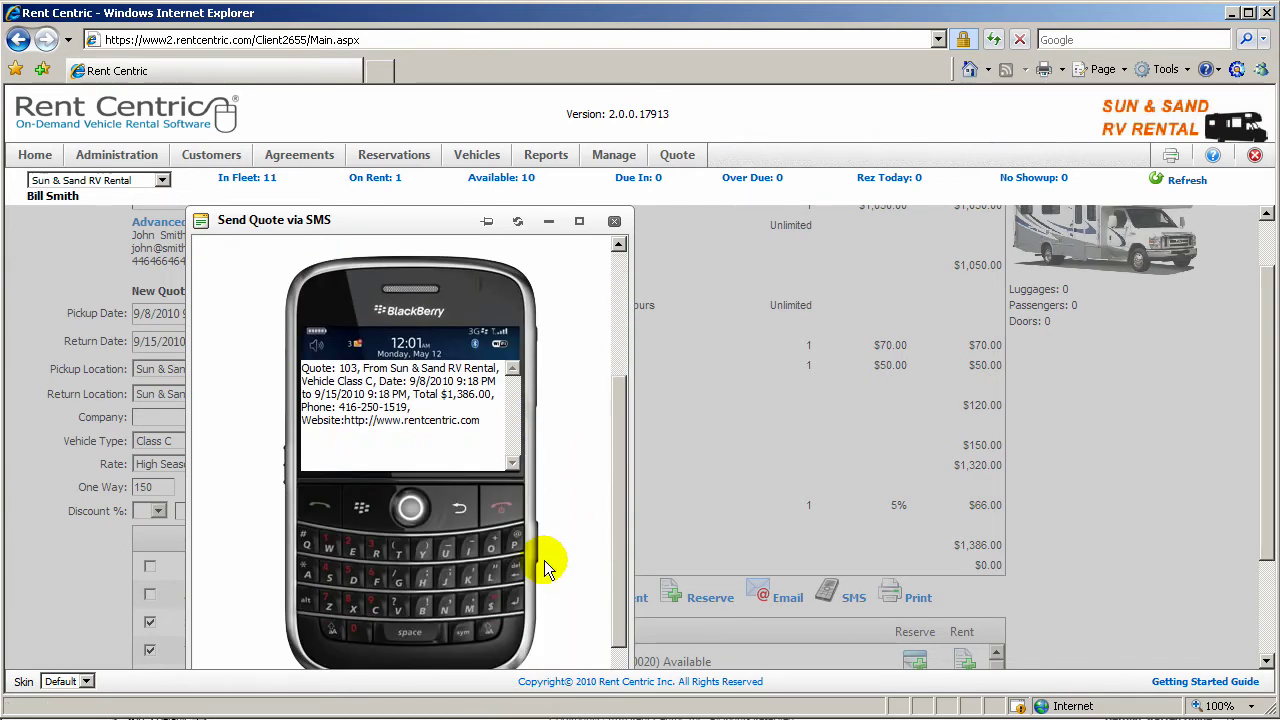
left_click(614, 221)
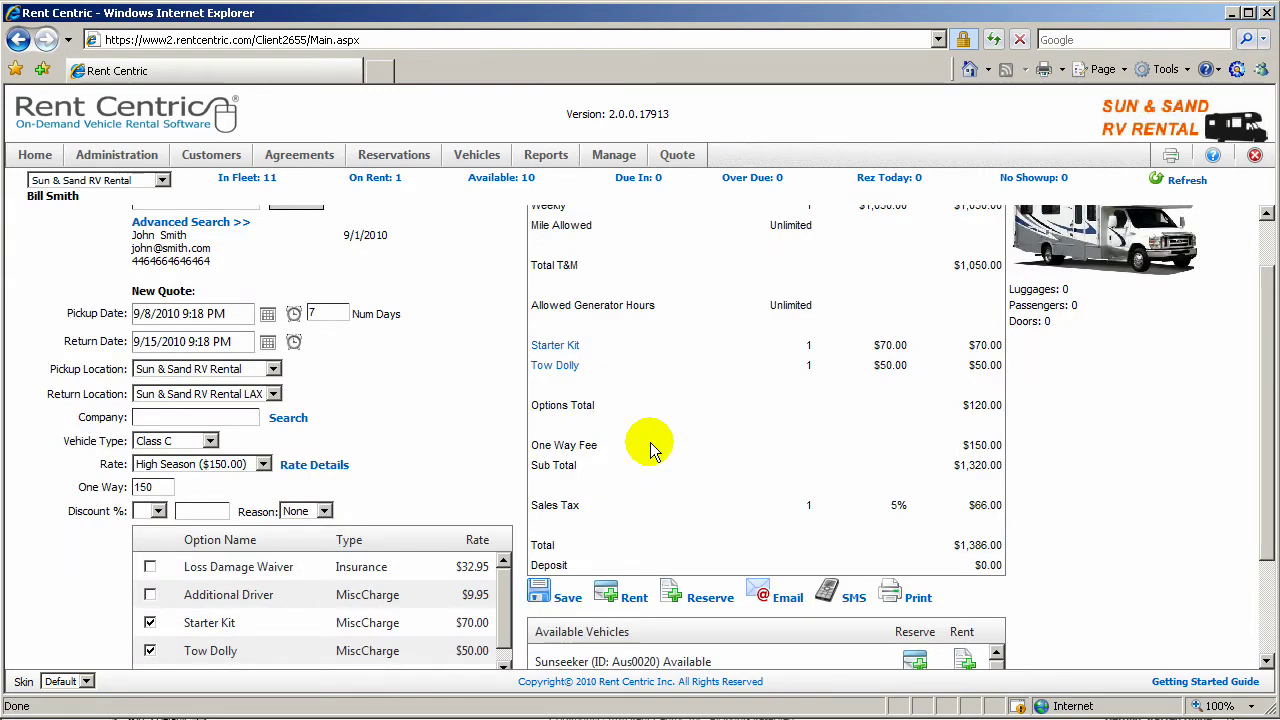
scroll(650, 442, "down", 3)
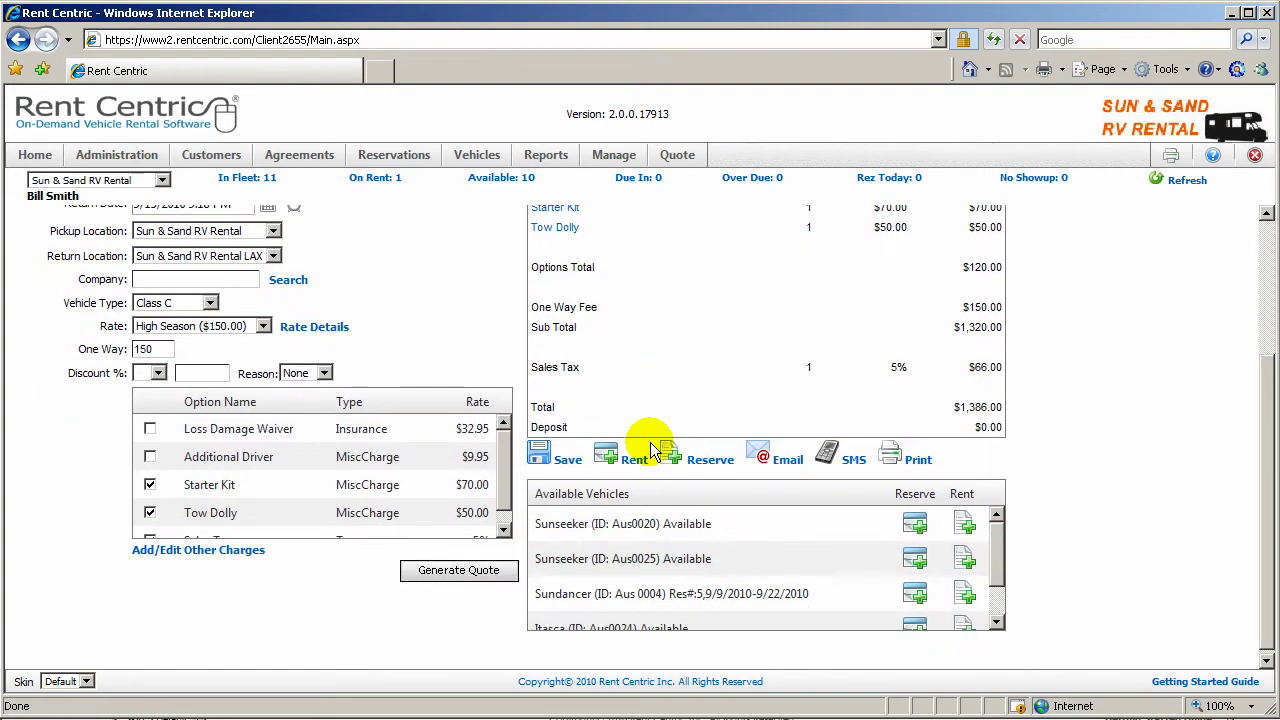
left_click(912, 460)
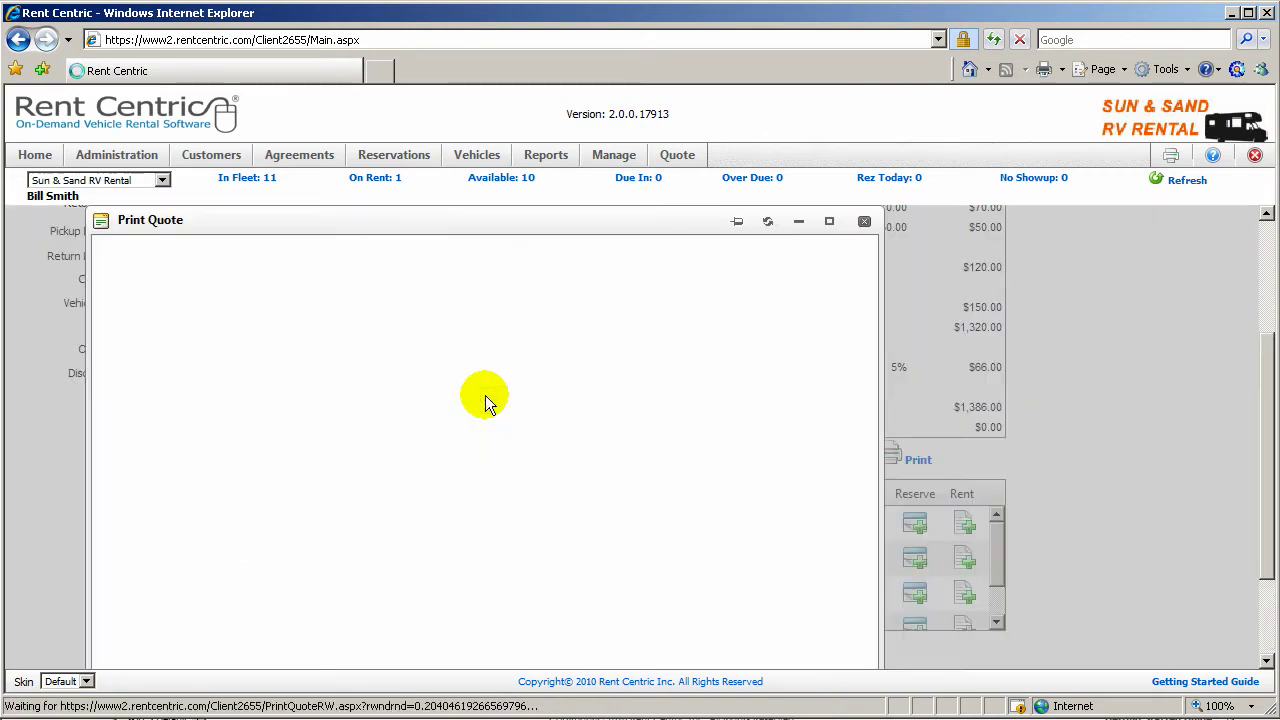
scroll(330, 400, "down", 2)
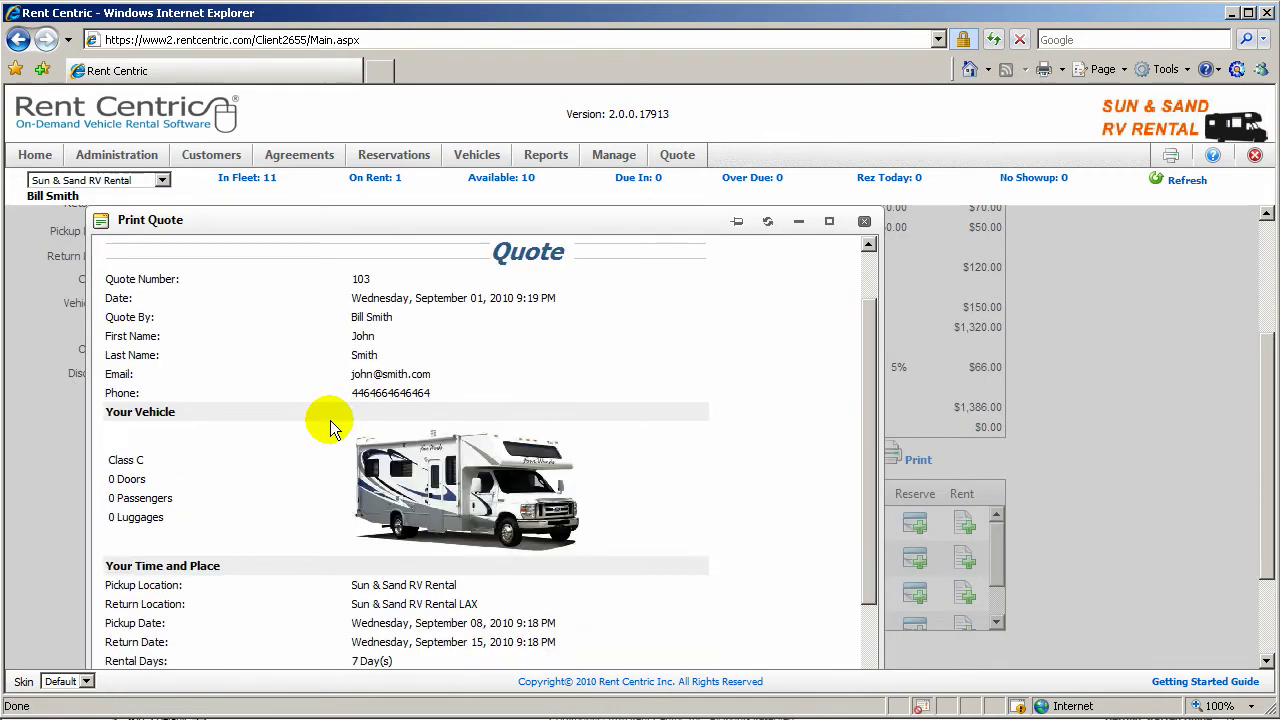
scroll(600, 300, "up", 5)
scroll(900, 250, "down", 2)
left_click(865, 292)
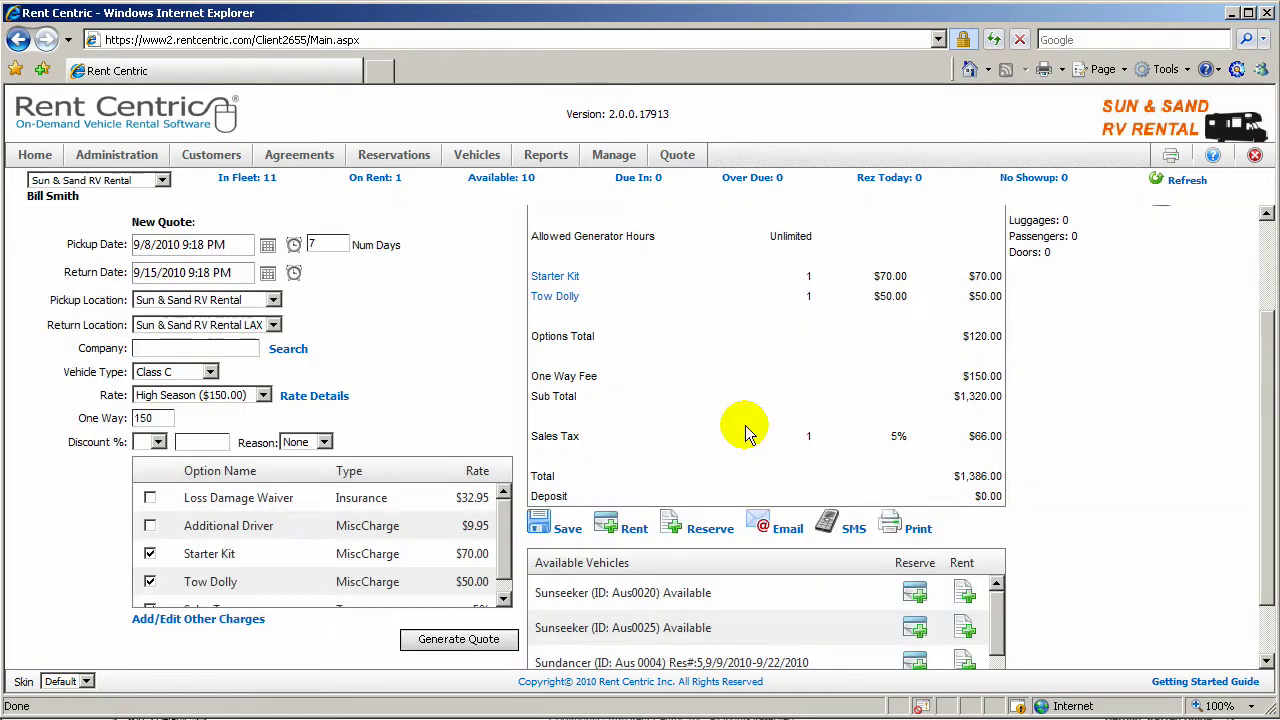
scroll(745, 424, "up", 3)
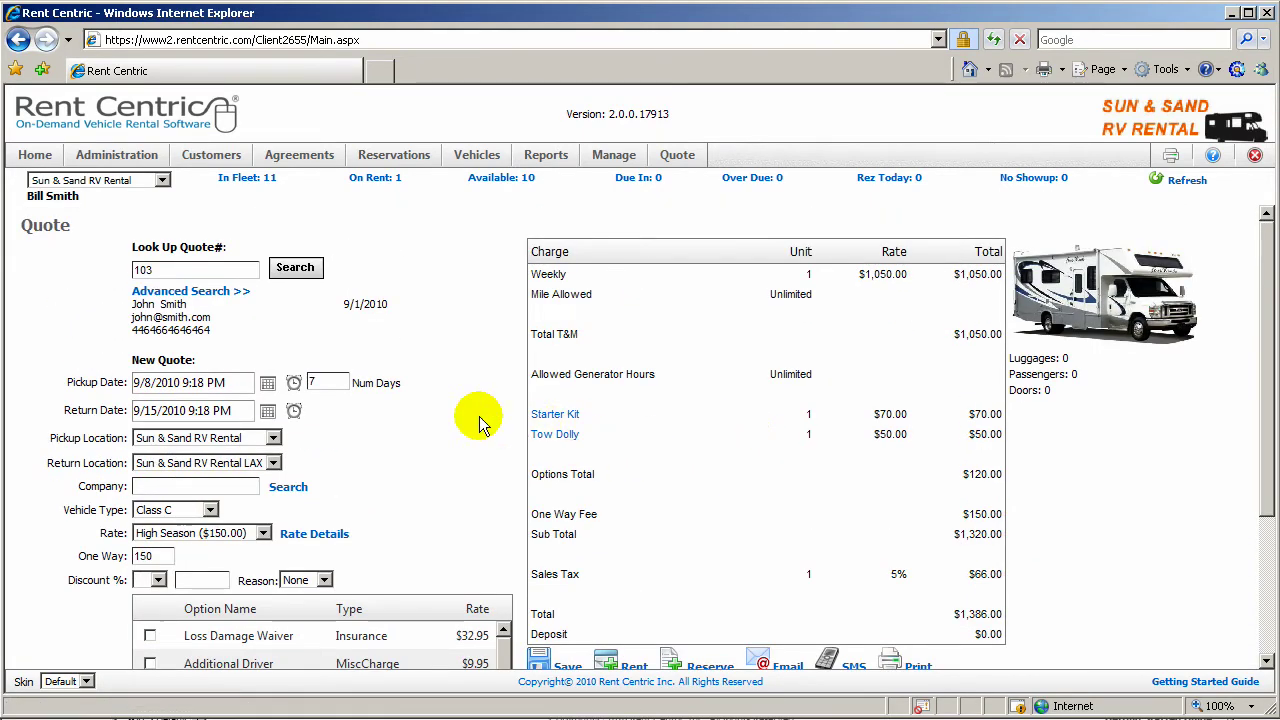
Step: Start a Rent Now checkout with the primary driver filled from an existing customer found by first name
left_click(33, 156)
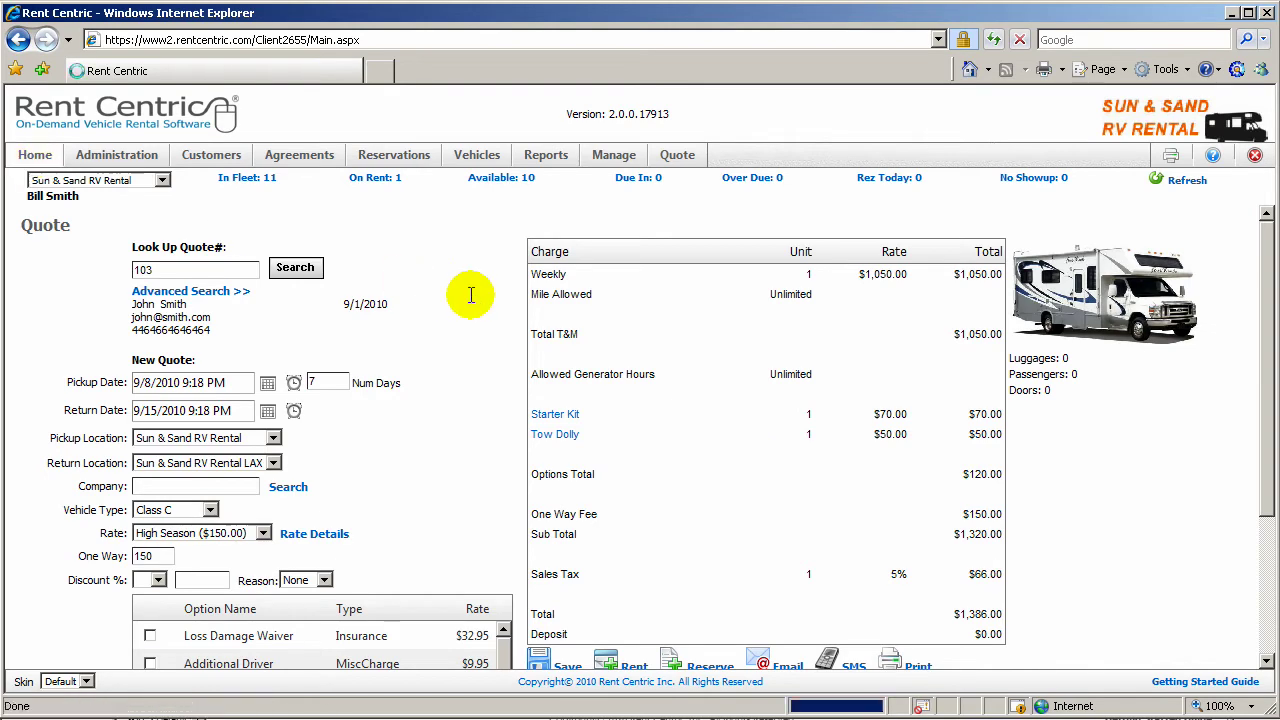
scroll(953, 519, "down", 2)
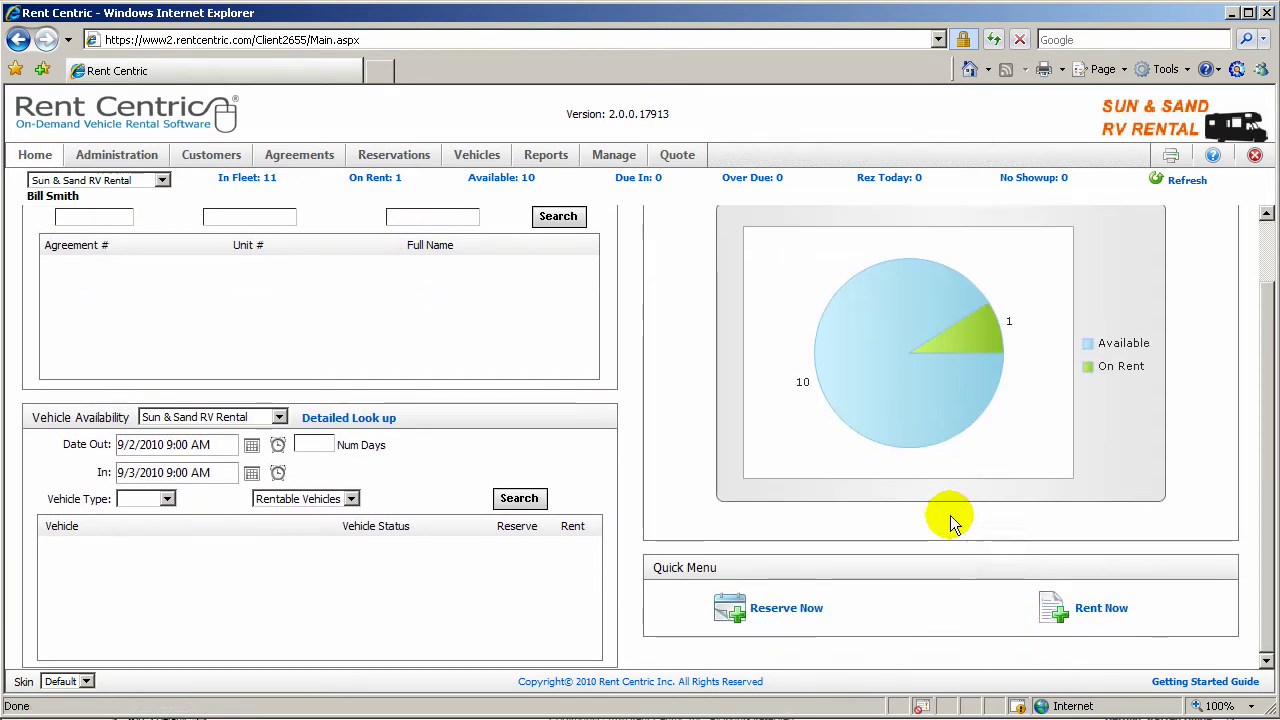
left_click(1100, 610)
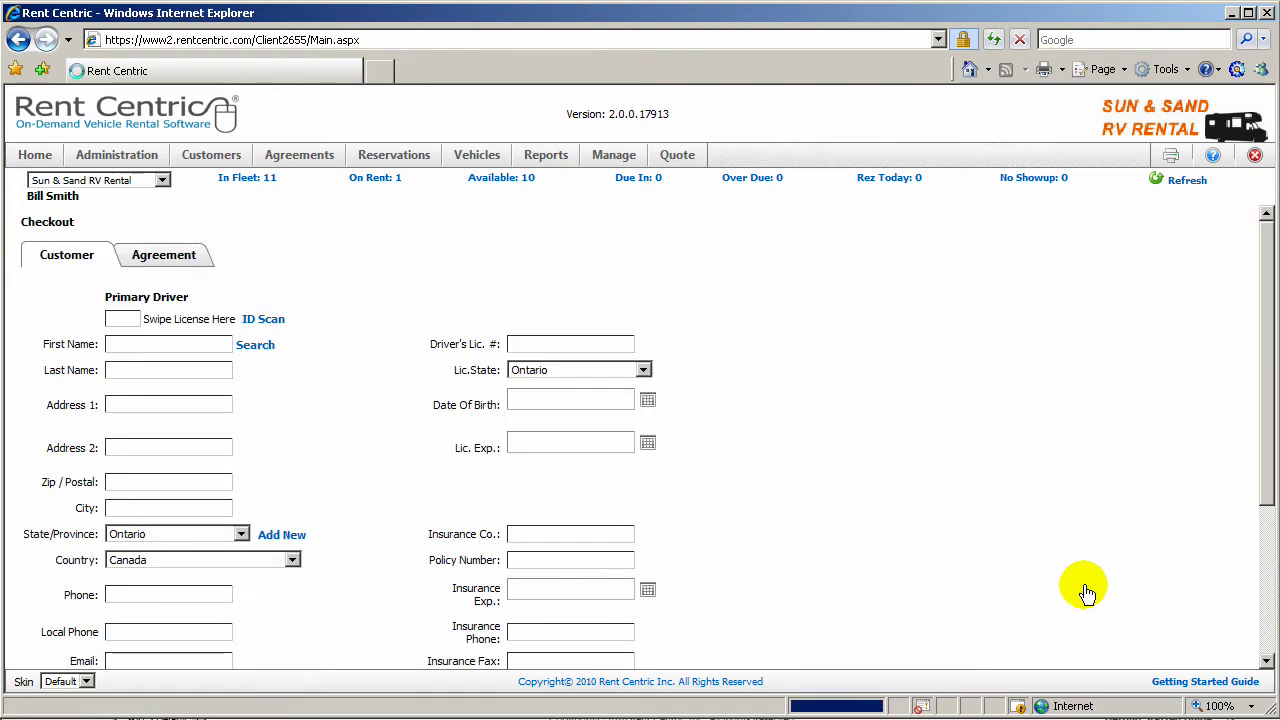
left_click(255, 346)
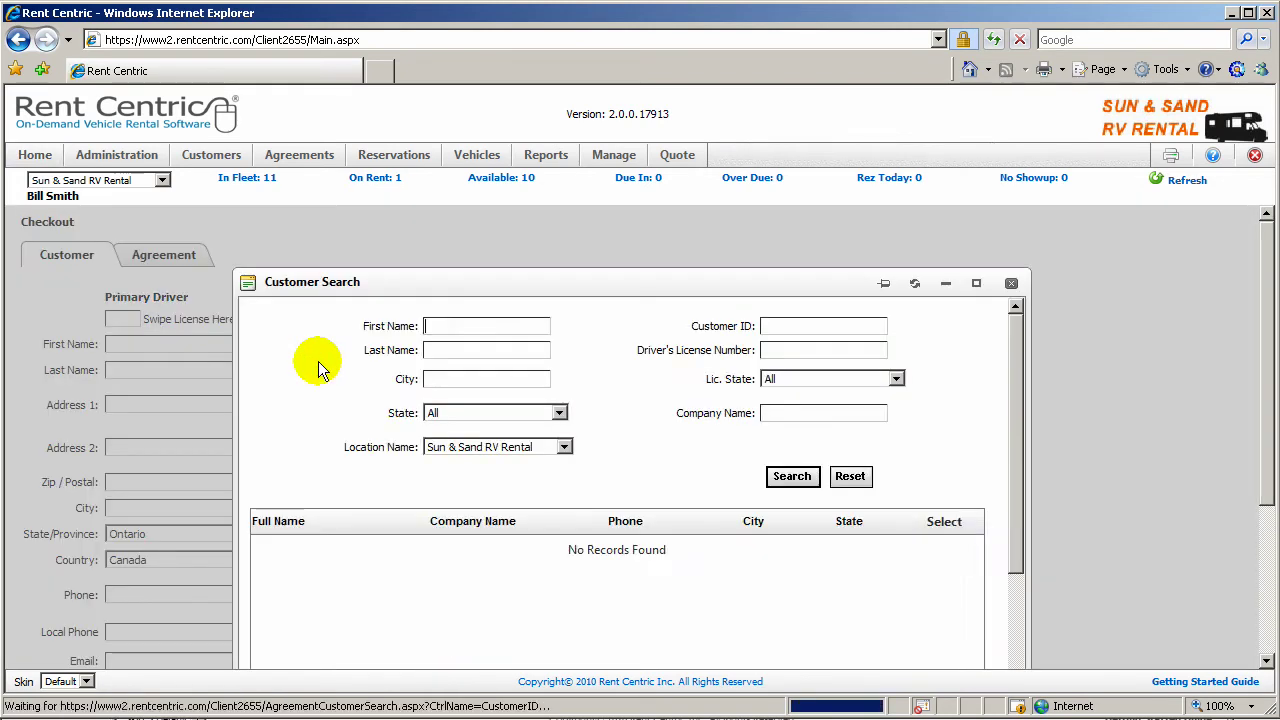
type("Alex")
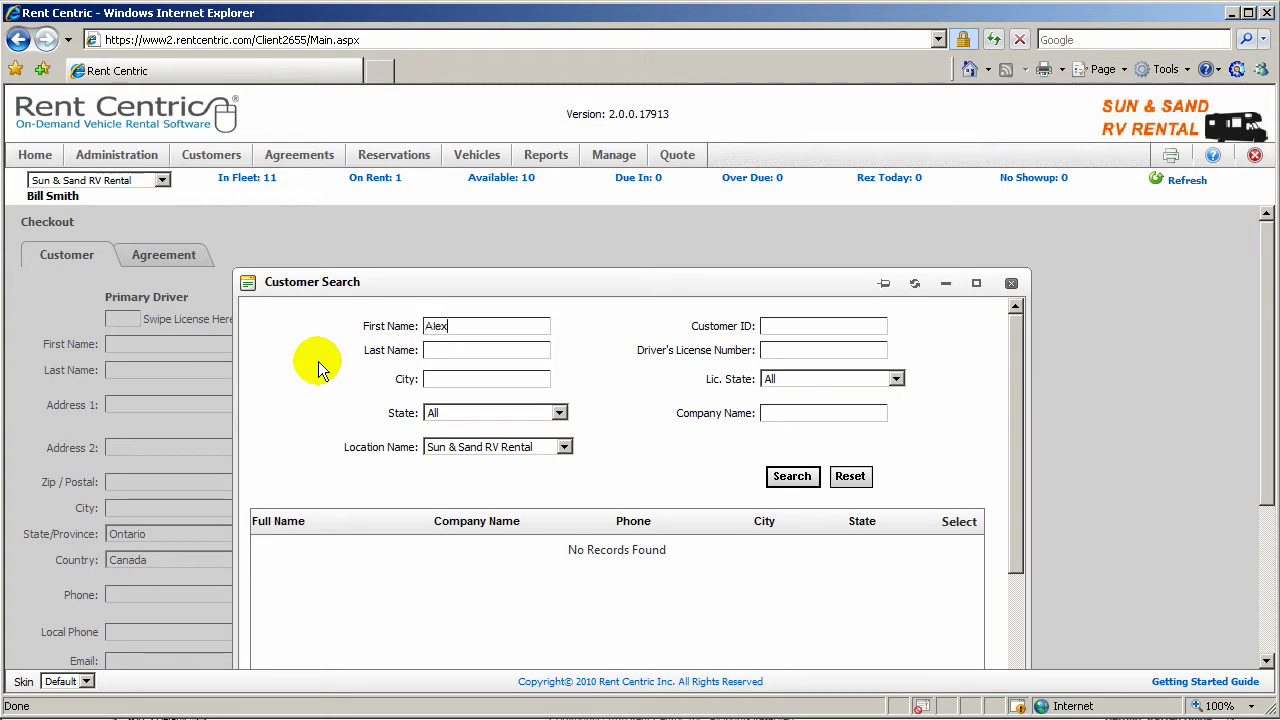
key("Return")
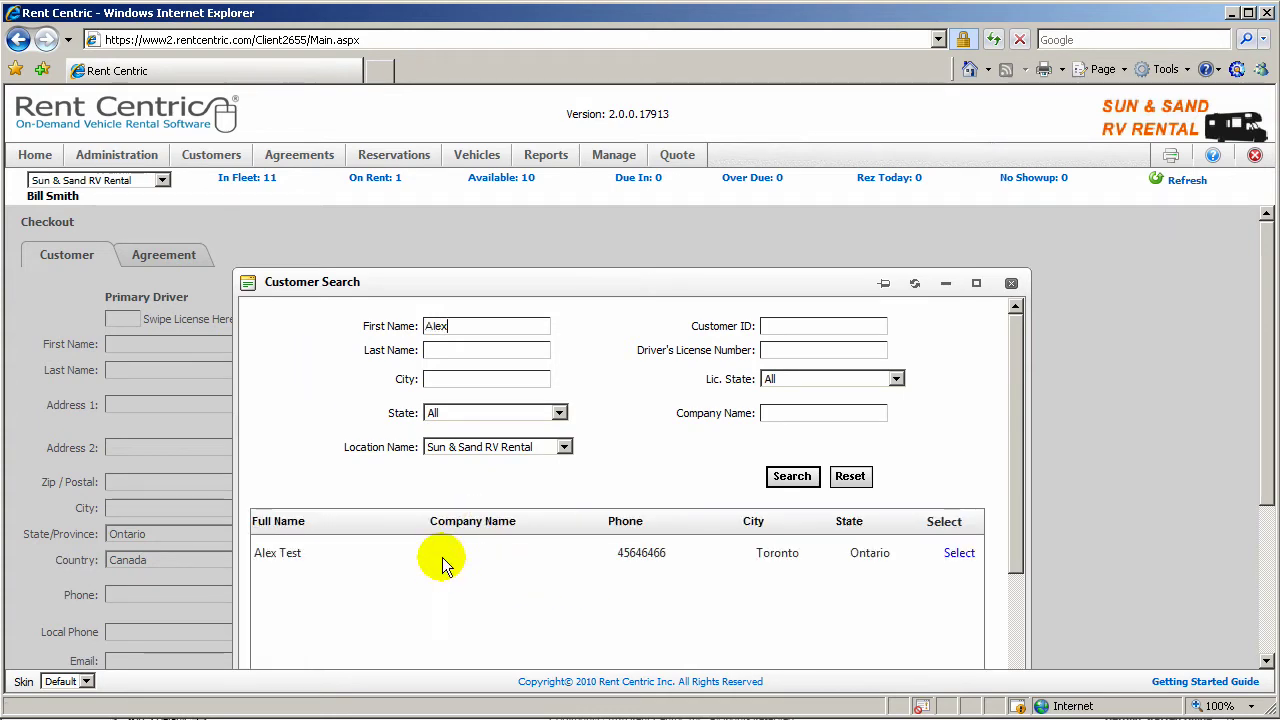
left_click(959, 554)
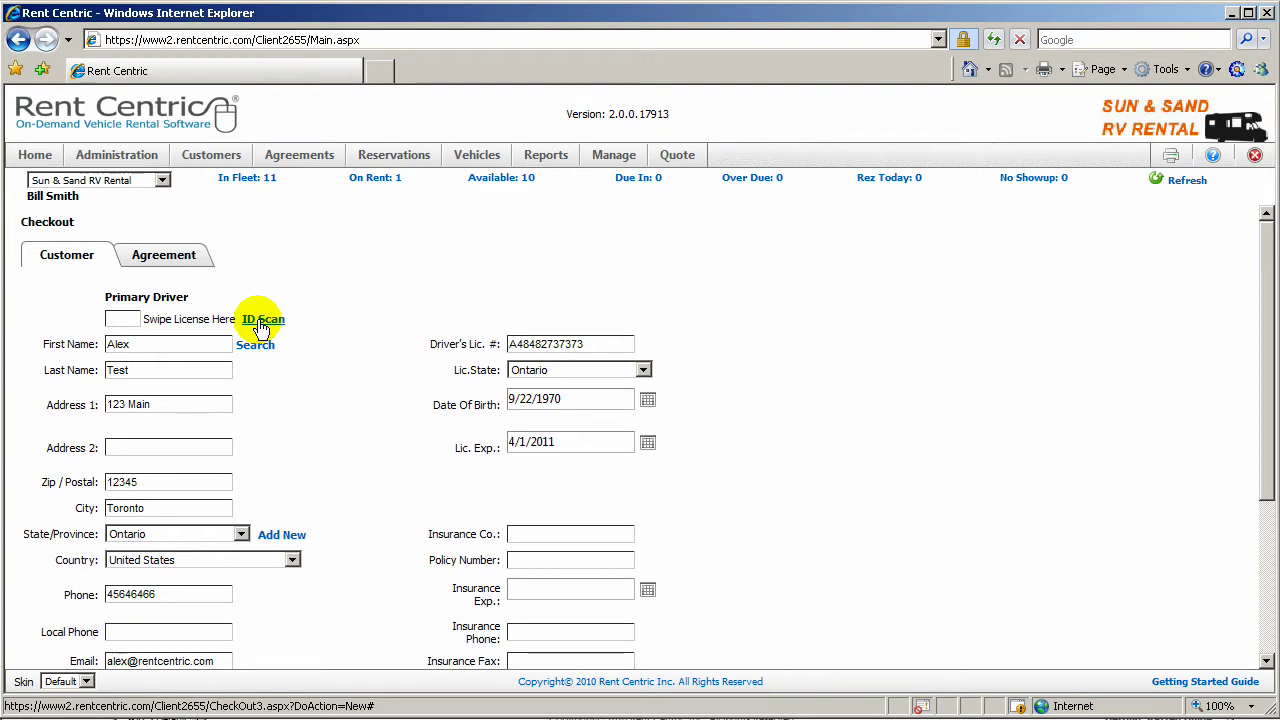
scroll(394, 543, "down", 3)
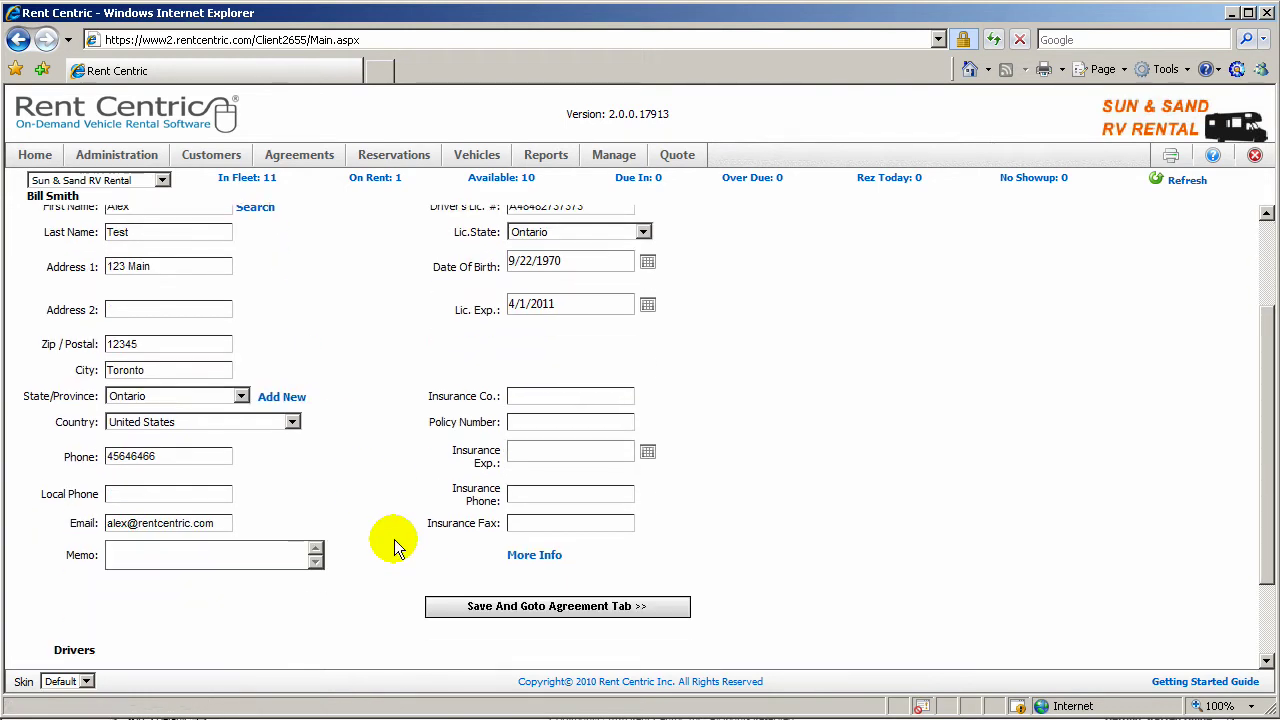
Step: Save the customer and set the agreement to 6 days, Class C, High Season $150.00 daily
left_click(490, 606)
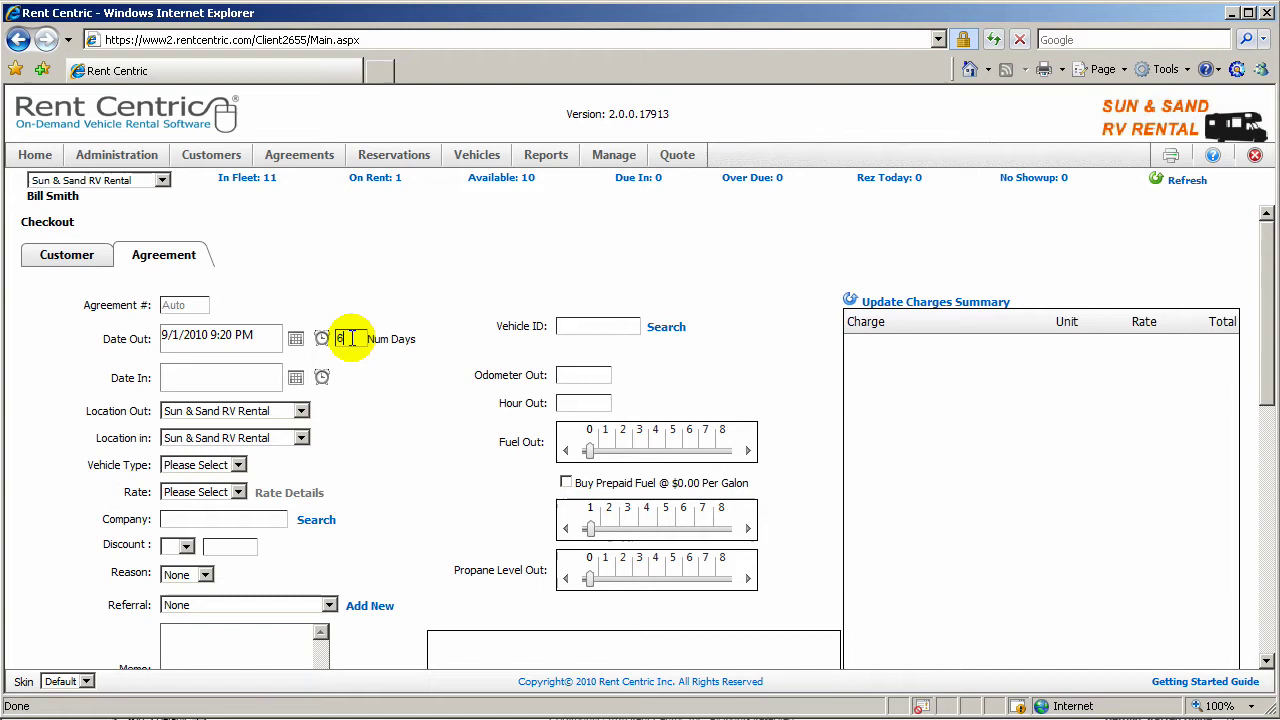
type("6")
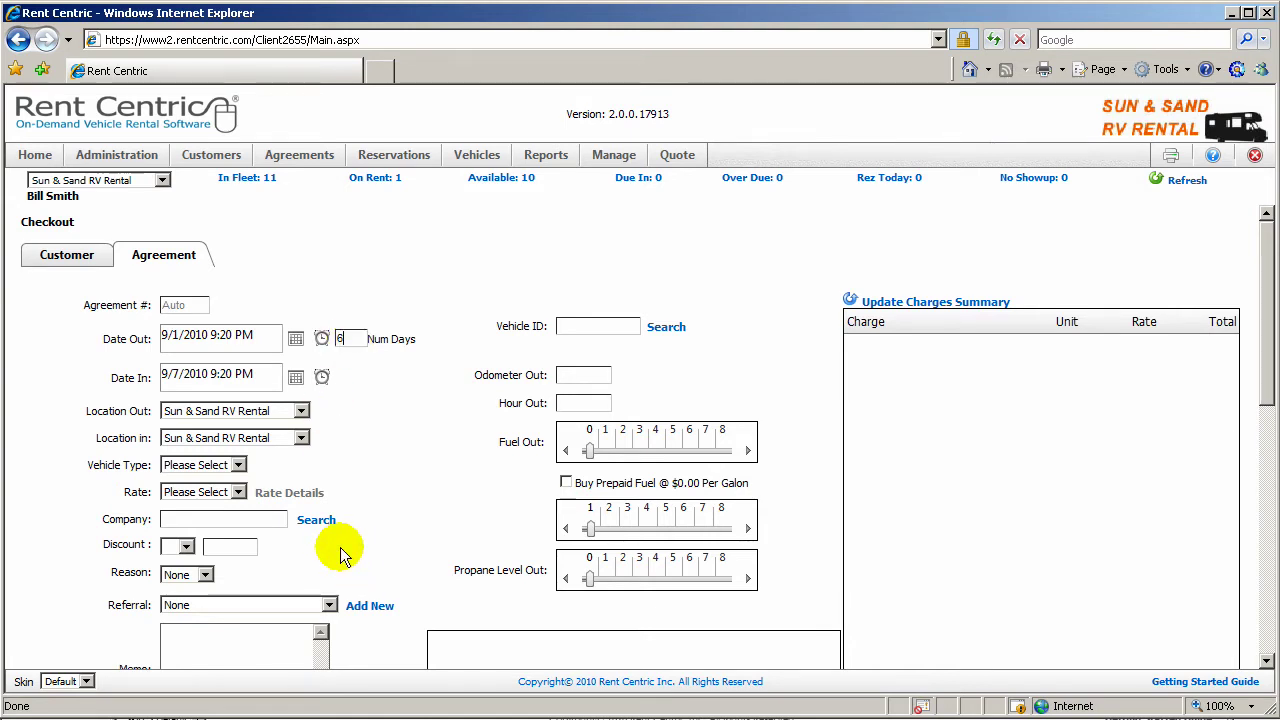
left_click(240, 466)
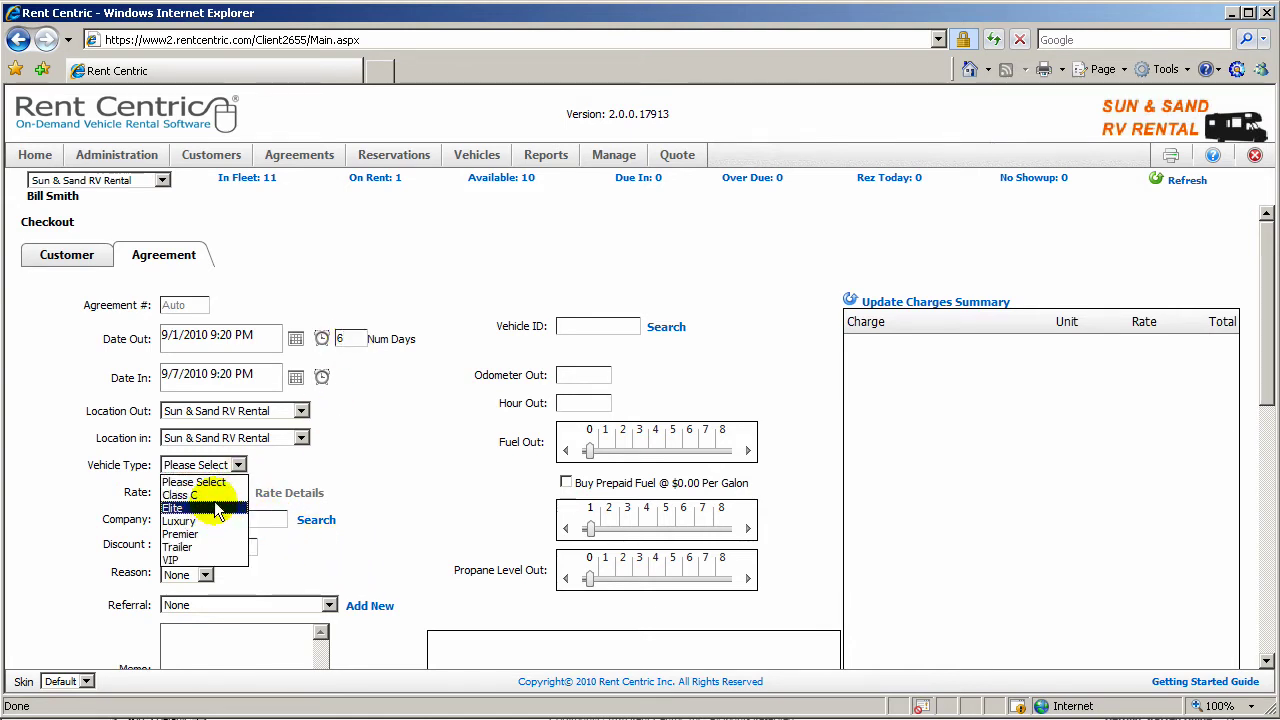
key("Return")
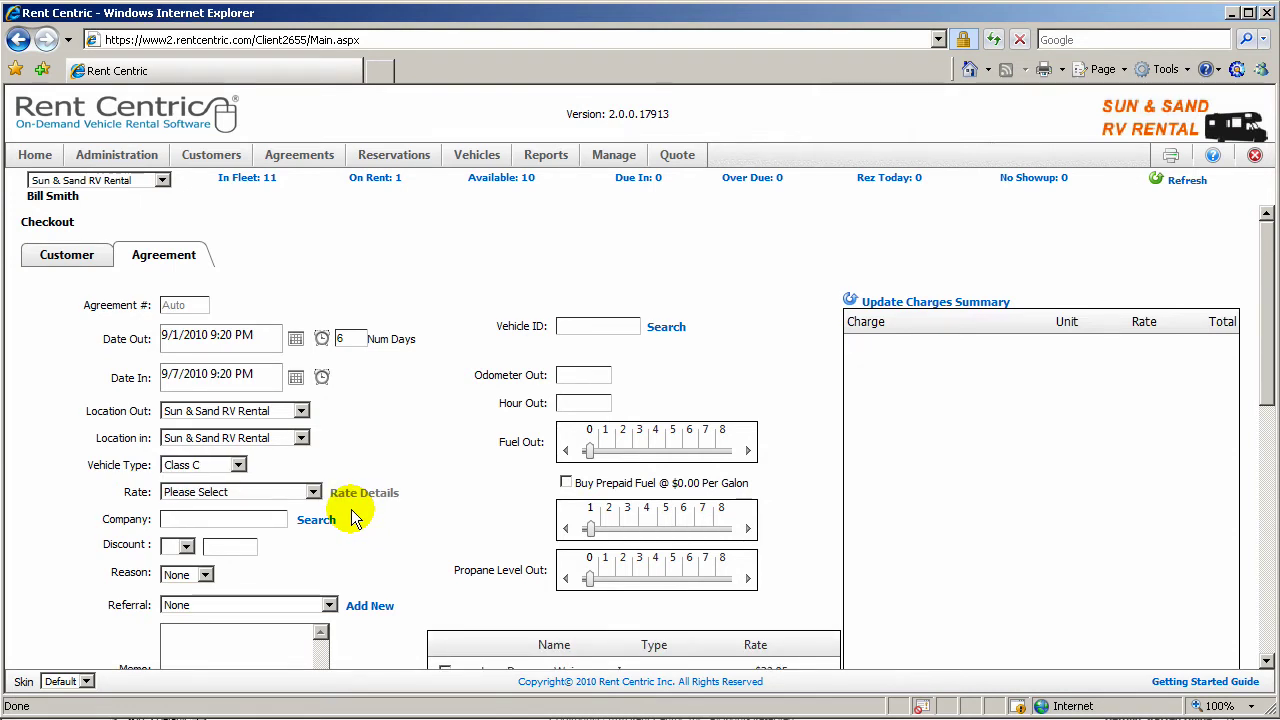
left_click(314, 493)
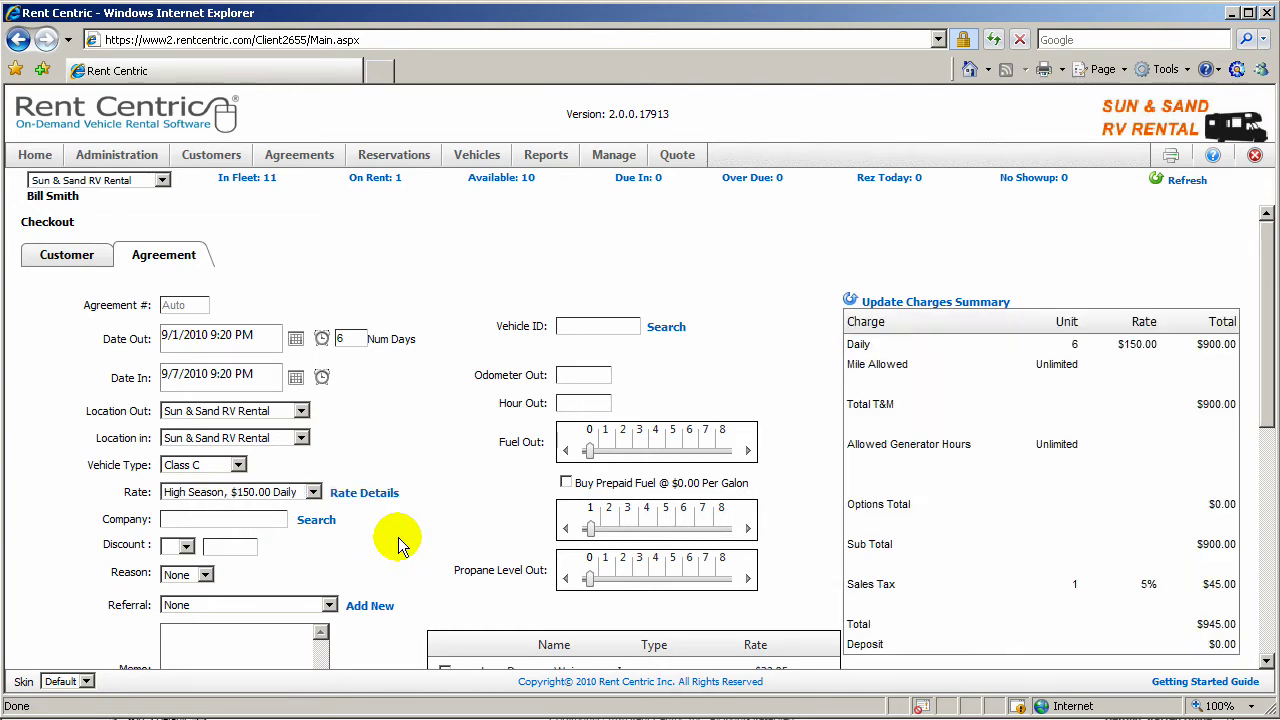
Step: Assign vehicle Aus 0004 (2010 Itasca Sundancer) and record 15 in Hour Out
left_click(664, 327)
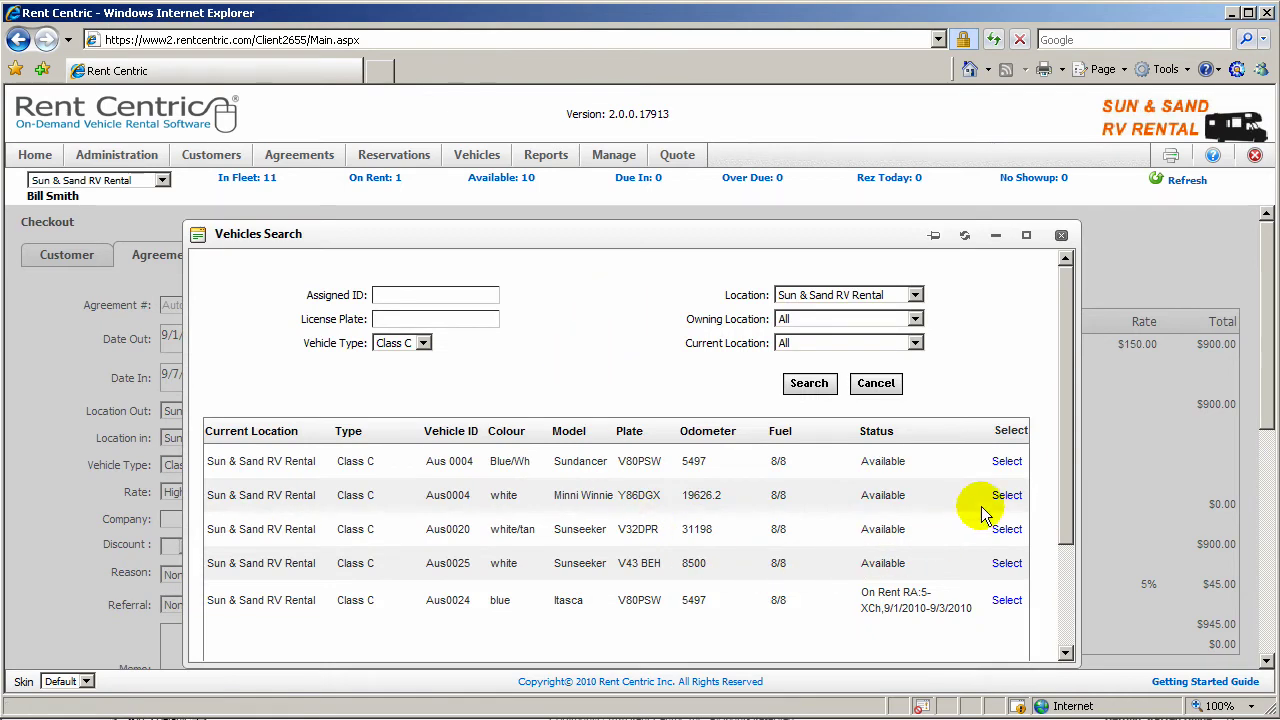
left_click(1007, 461)
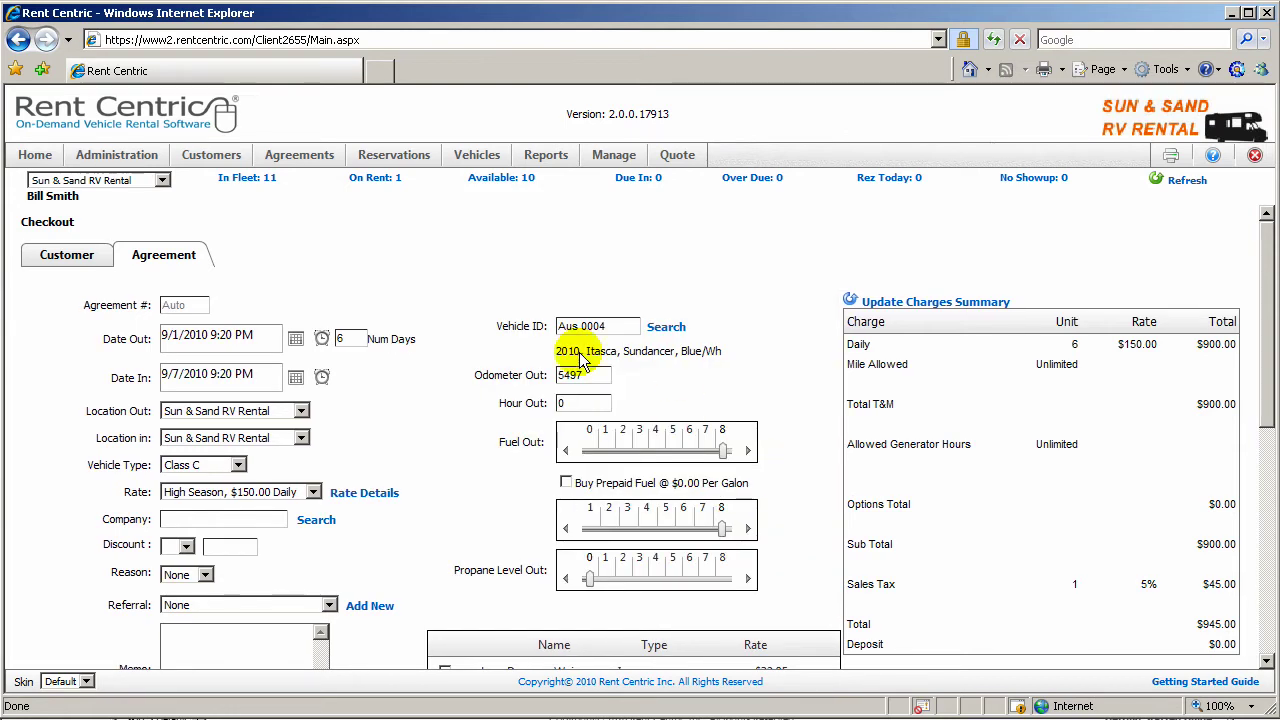
left_click(570, 403)
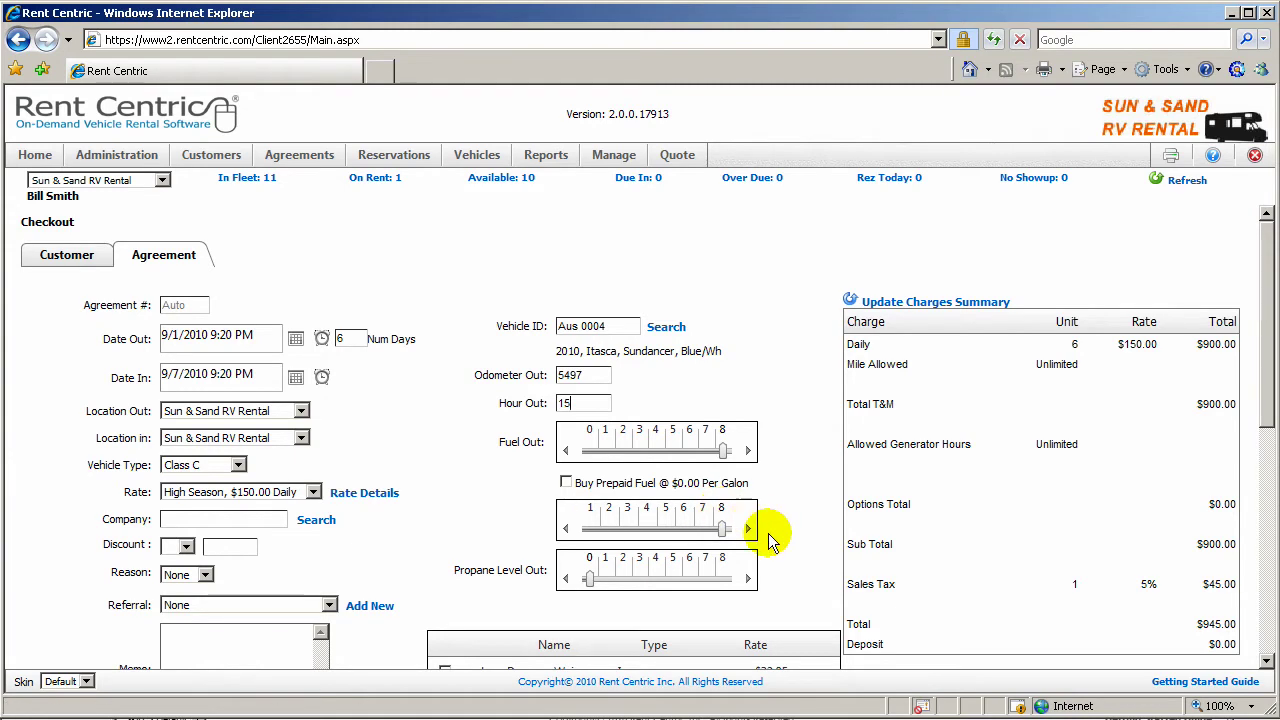
Step: Set the propane level out to 5
scroll(766, 537, "down", 1)
left_click_drag(592, 518, 672, 512)
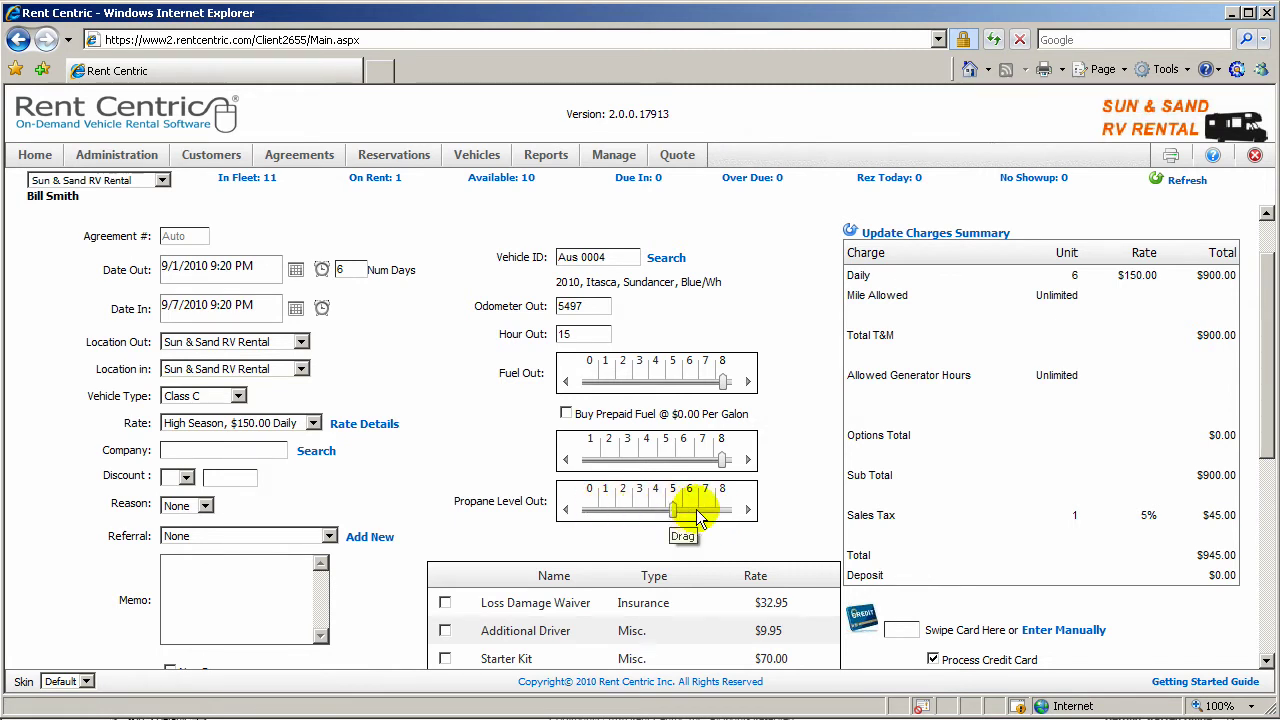
left_click_drag(722, 383, 724, 382)
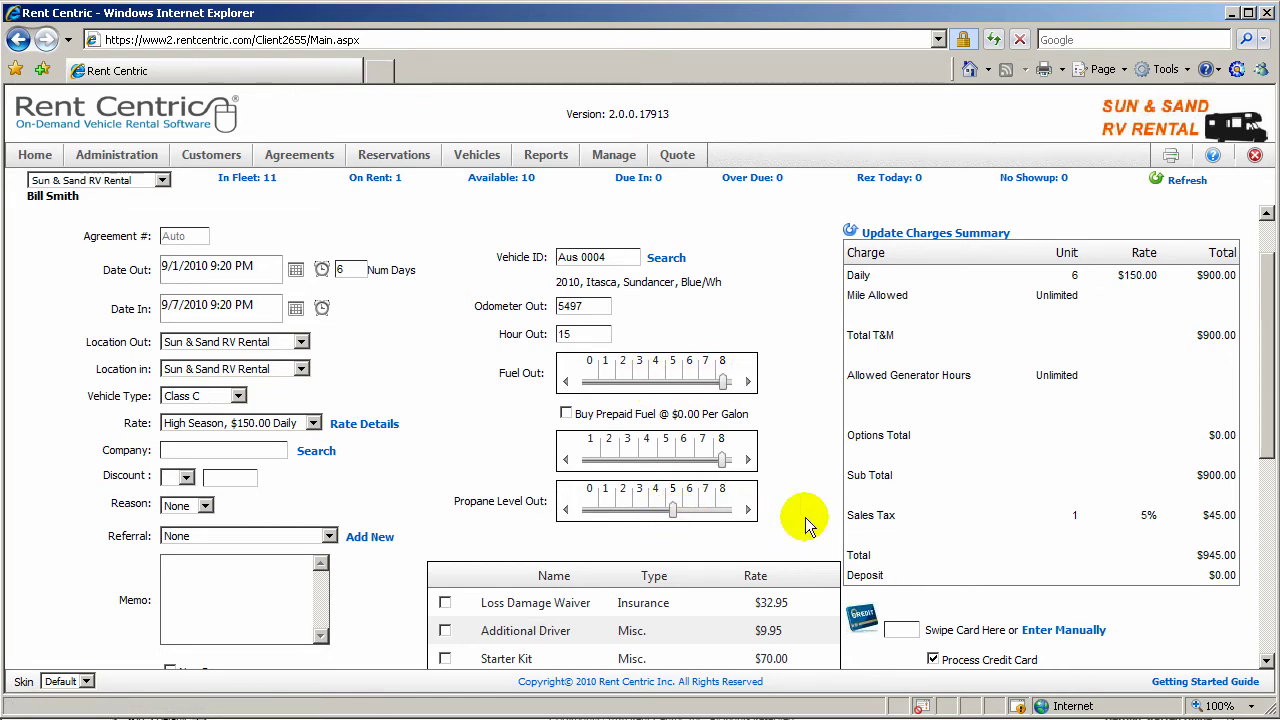
Step: Add the Starter Kit and Tow Dolly options and update charges to a $1,071.00 total
scroll(750, 540, "down", 3)
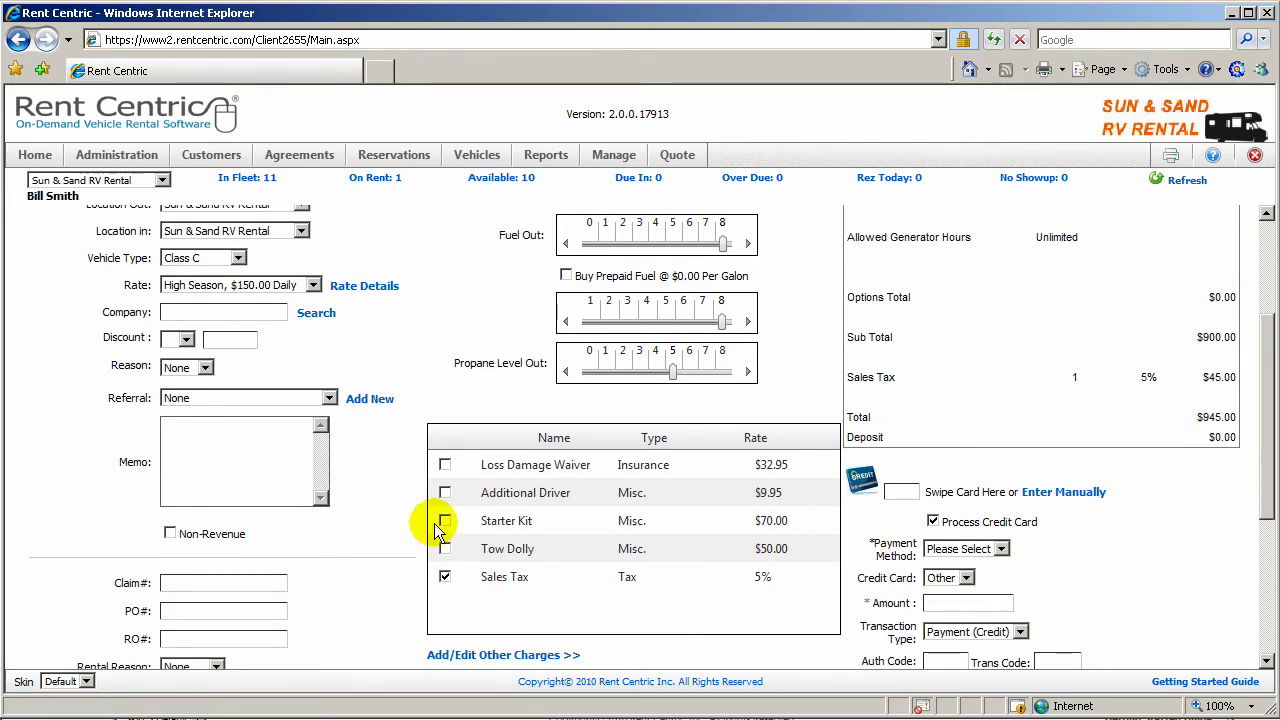
left_click(444, 520)
left_click(445, 549)
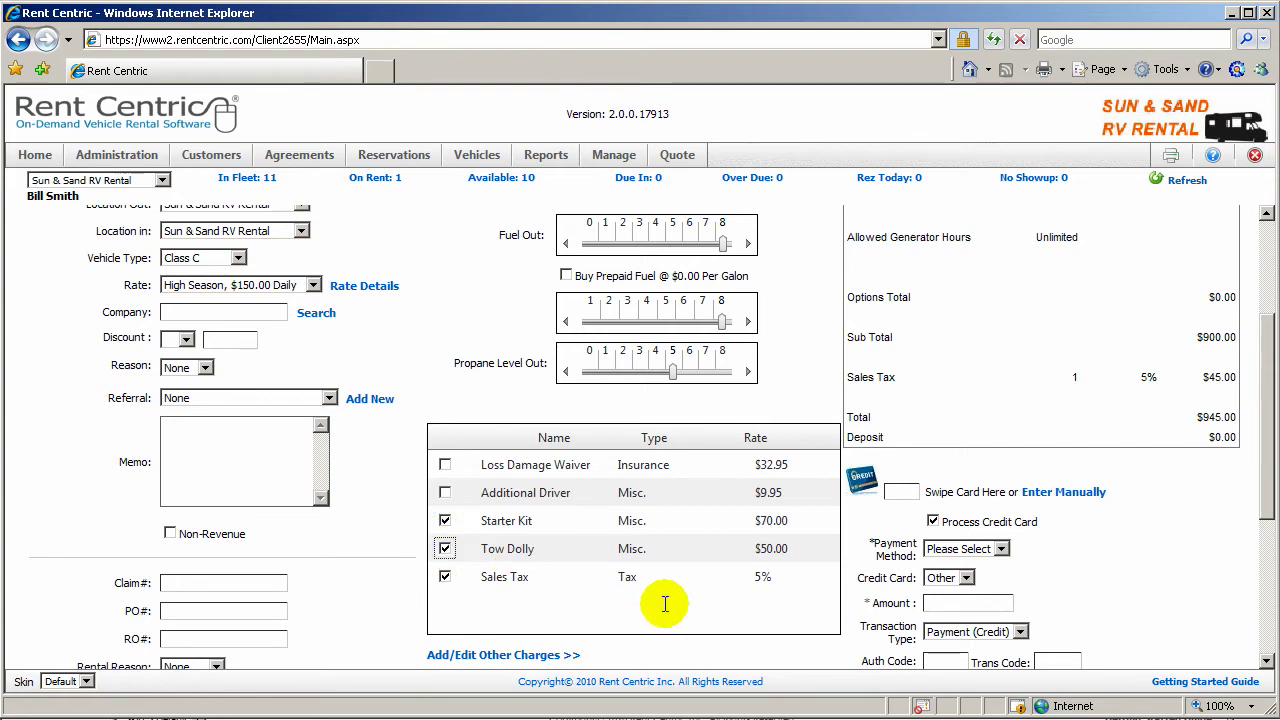
scroll(668, 604, "up", 5)
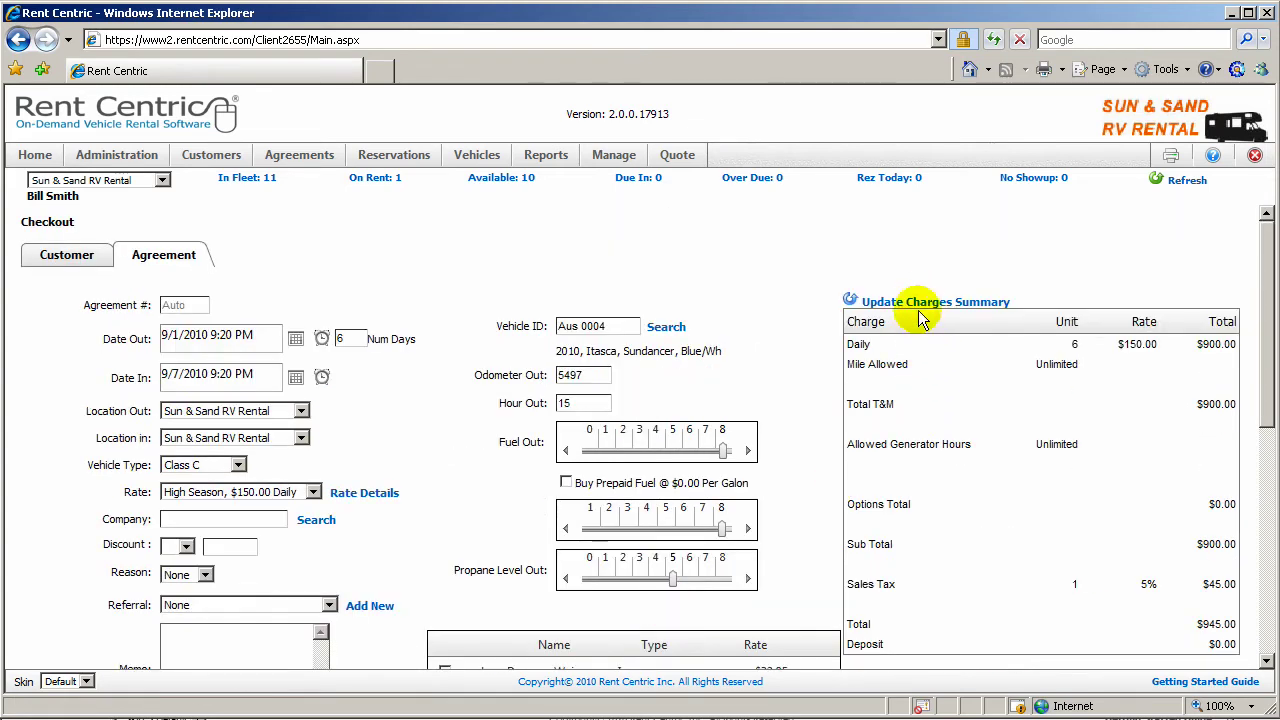
left_click(866, 300)
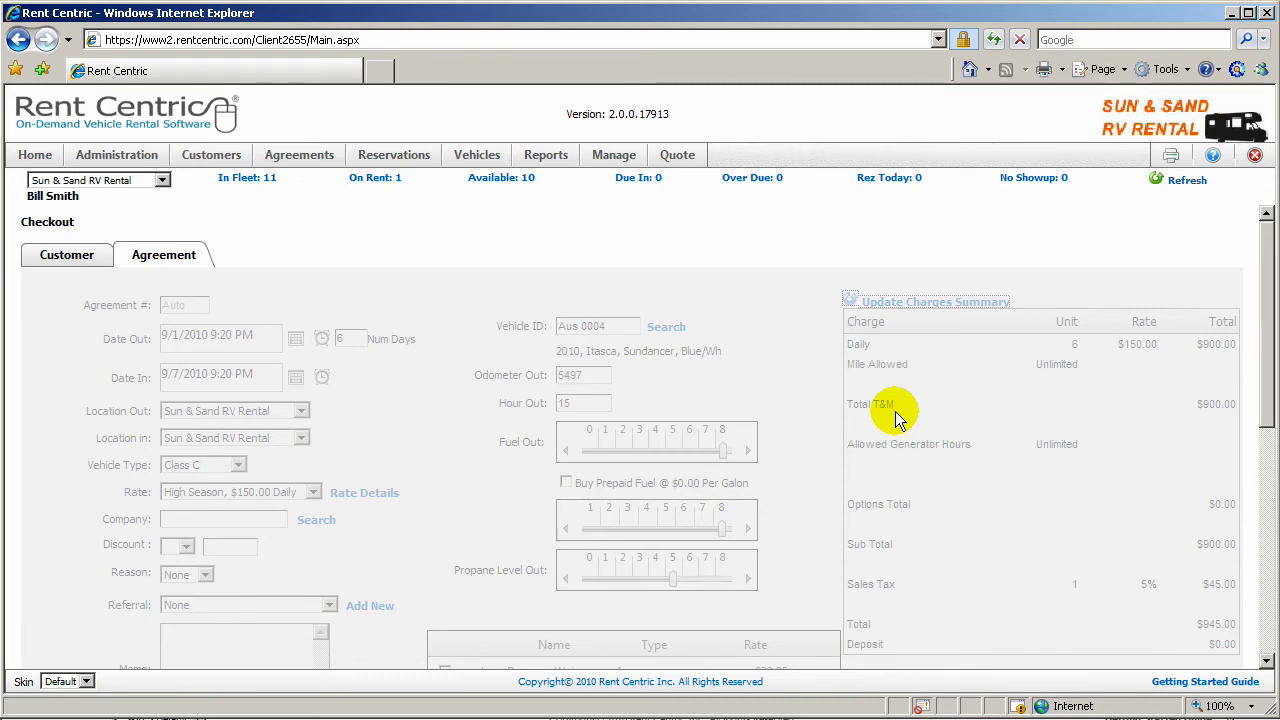
scroll(948, 528, "down", 5)
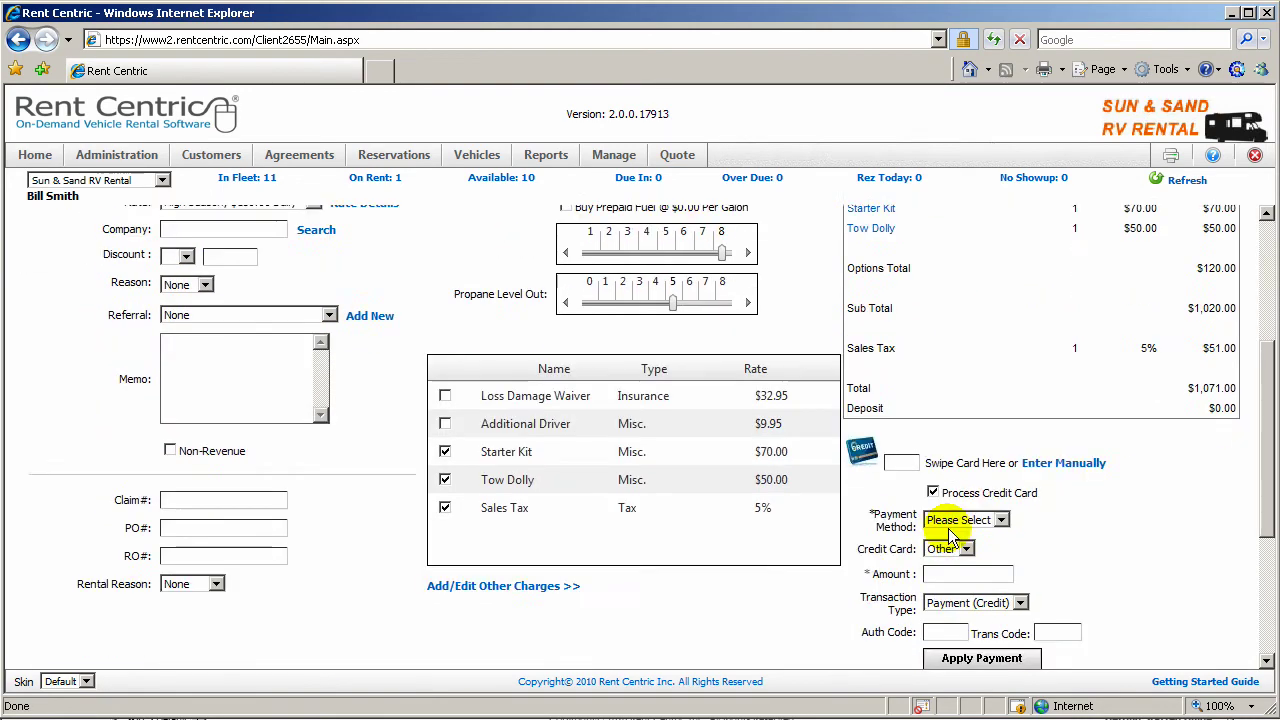
scroll(948, 528, "down", 1)
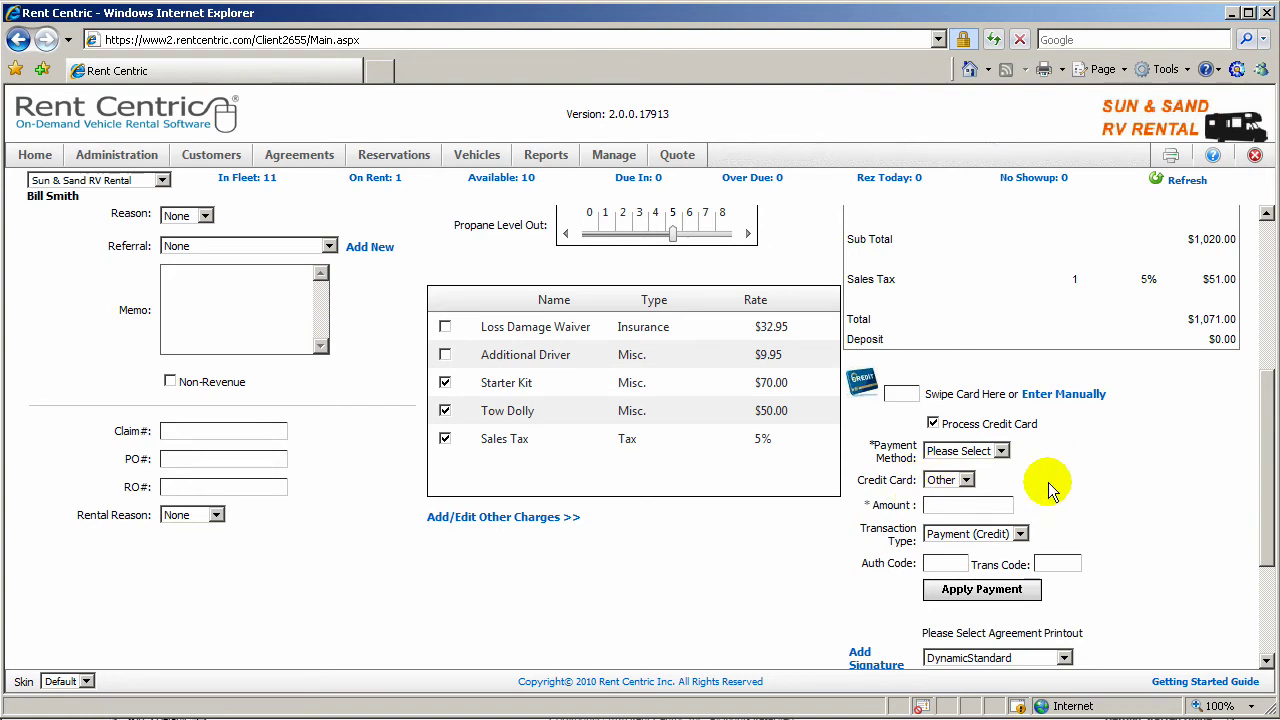
Step: Start a manual Visa credit card entry, then dismiss the form without adding the card
left_click(1063, 394)
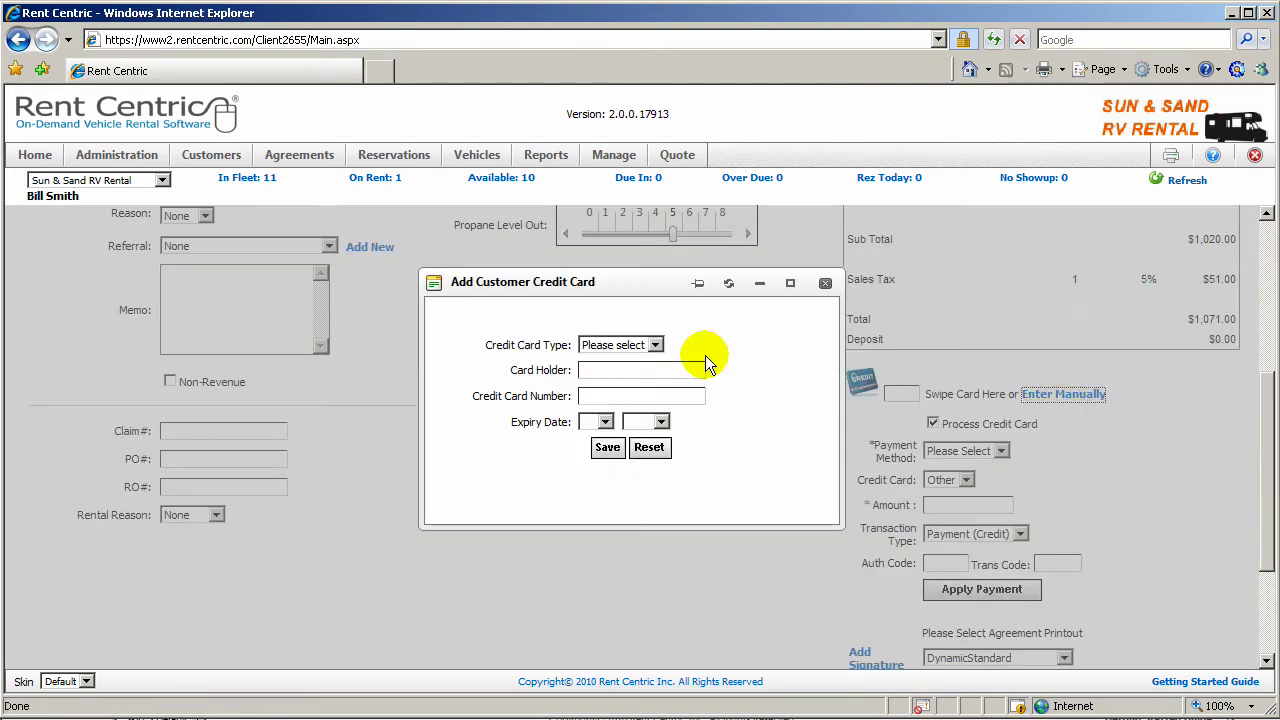
left_click(638, 346)
left_click(605, 375)
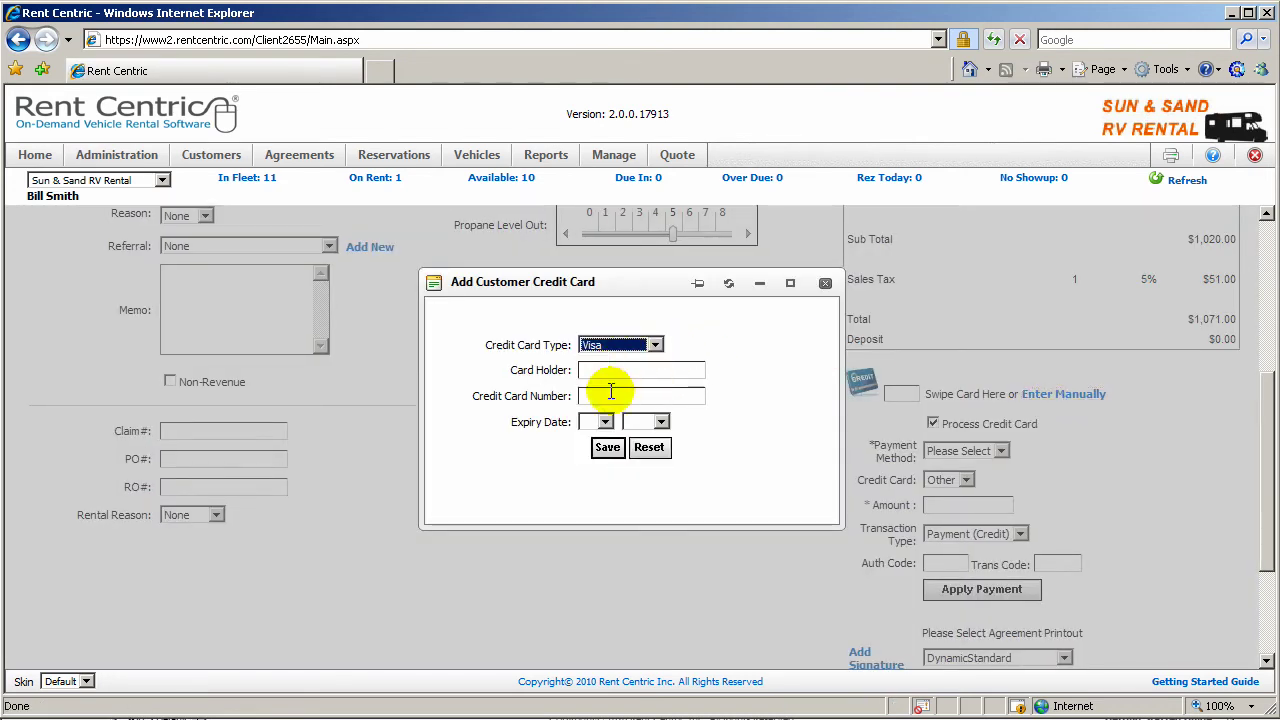
left_click(825, 287)
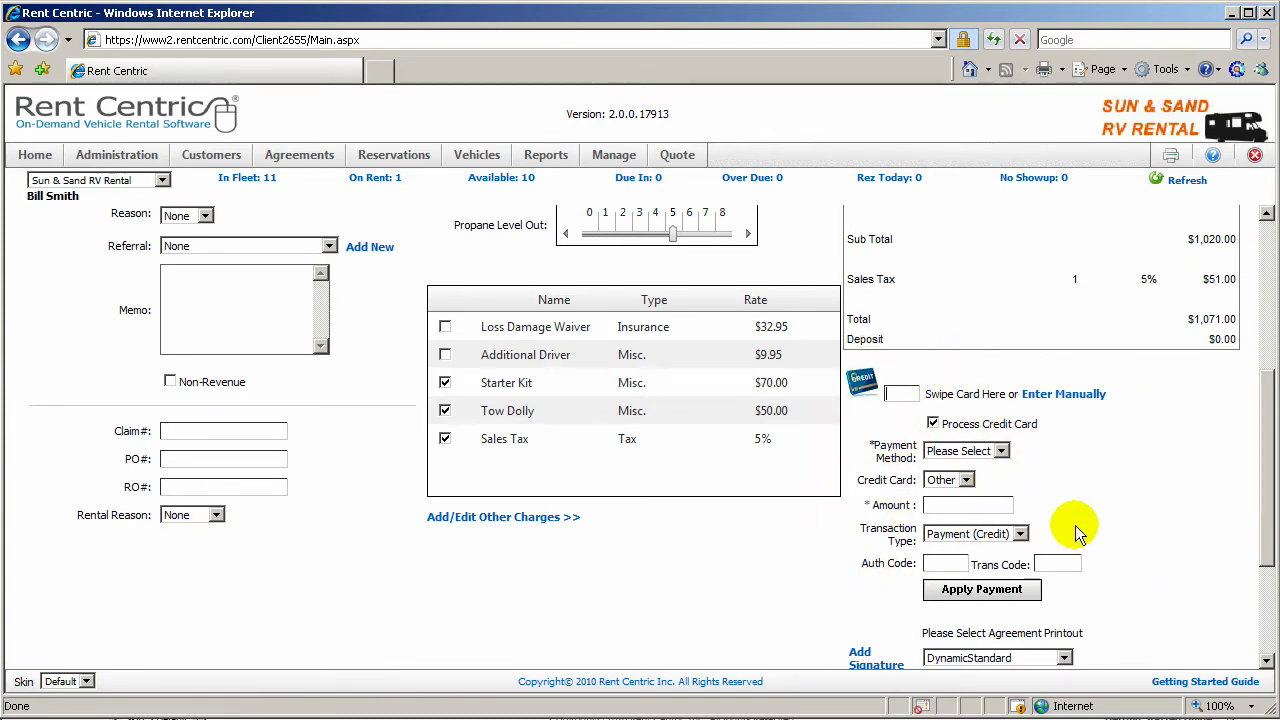
Step: Draw and save the customer's signature, keeping DynamicStandard as the agreement printout
scroll(1073, 525, "down", 3)
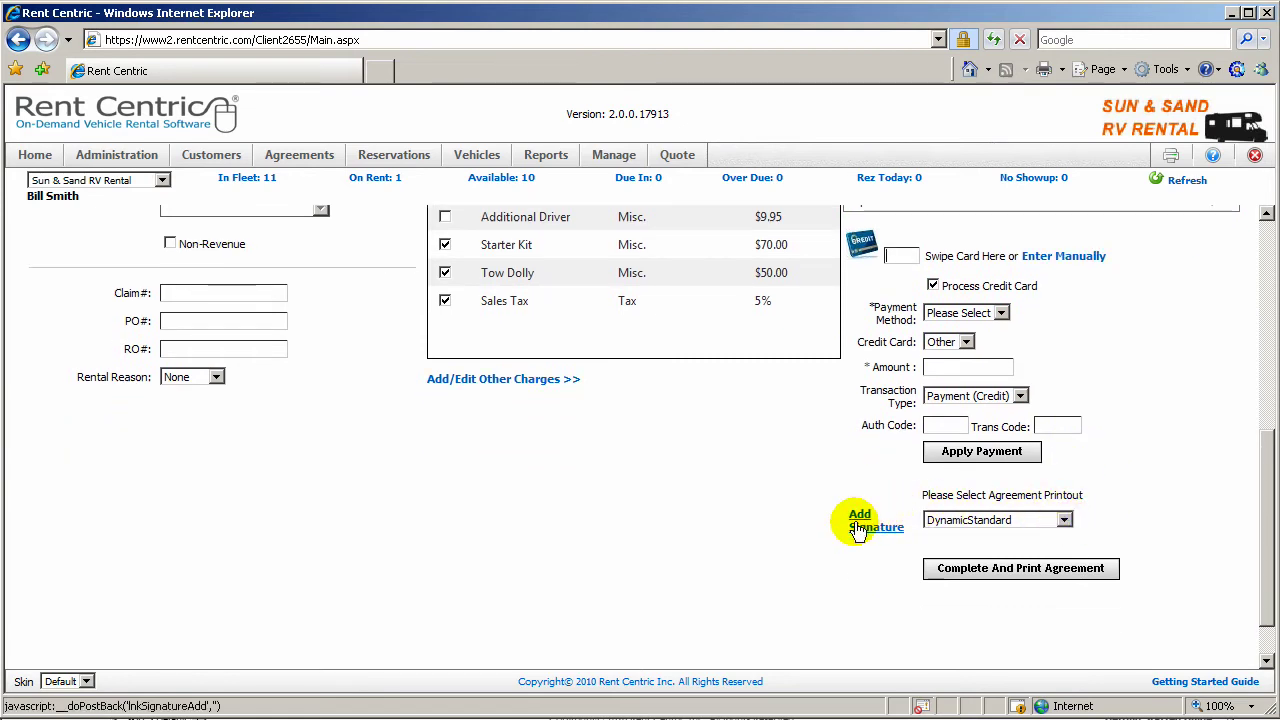
left_click(860, 524)
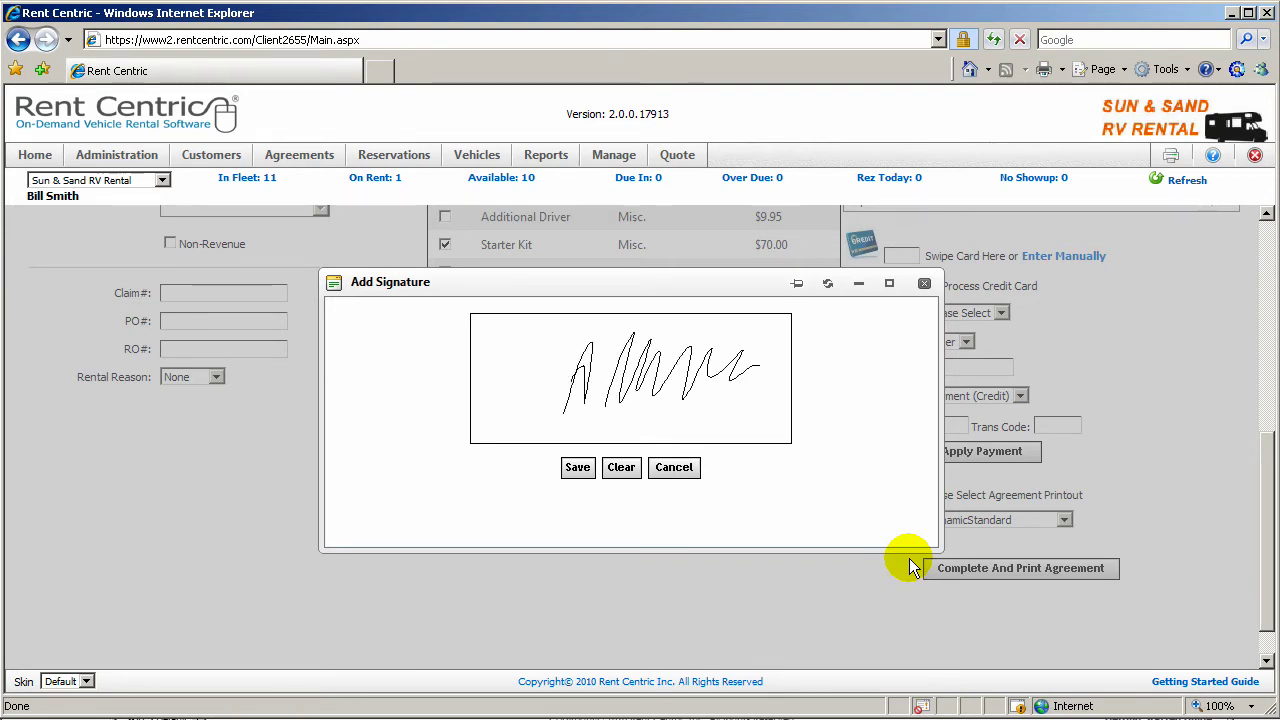
left_click(577, 467)
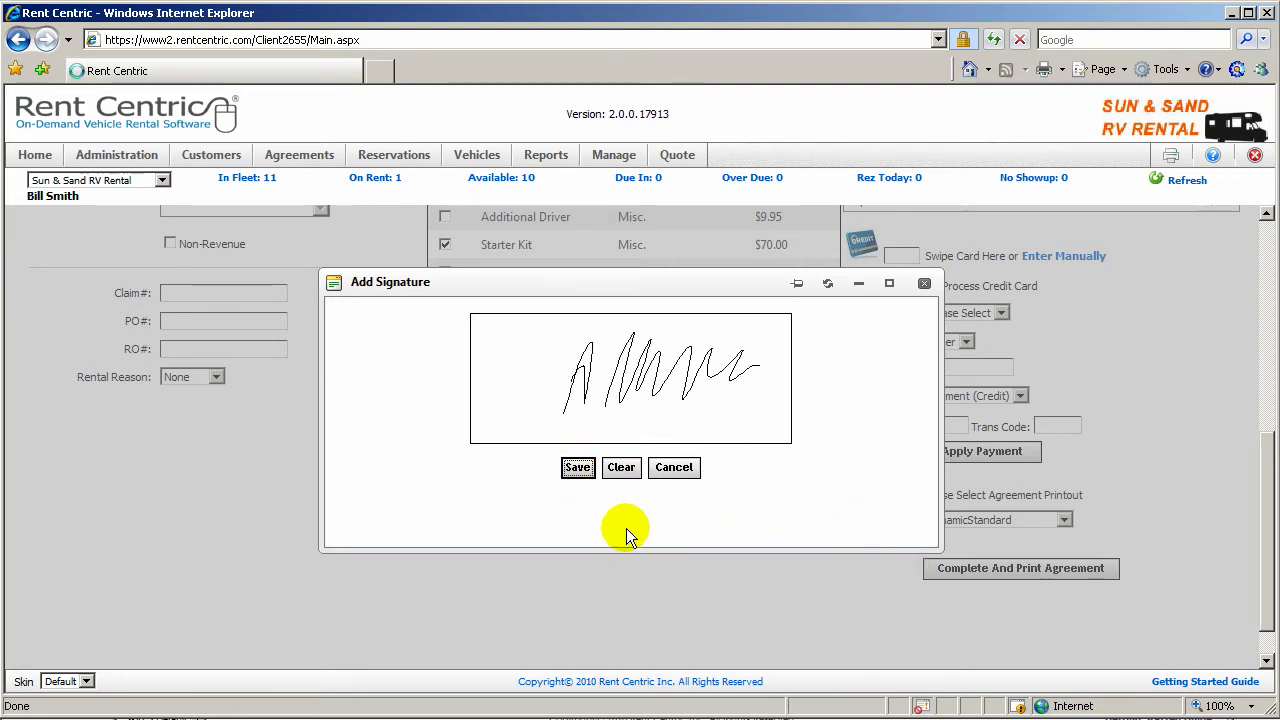
left_click(1064, 520)
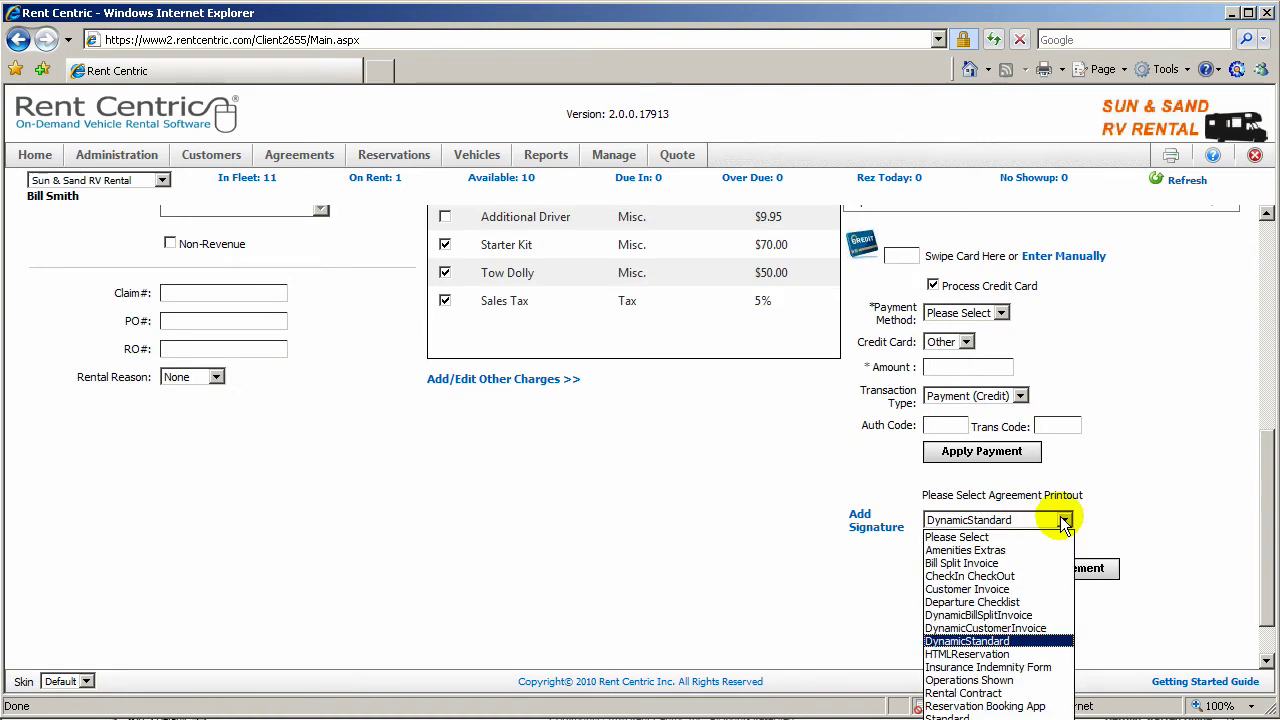
left_click(1064, 520)
Step: Complete agreement #6 and review its printout: $900.00 daily, $120.00 options, $1,071.00 balance
left_click(1060, 569)
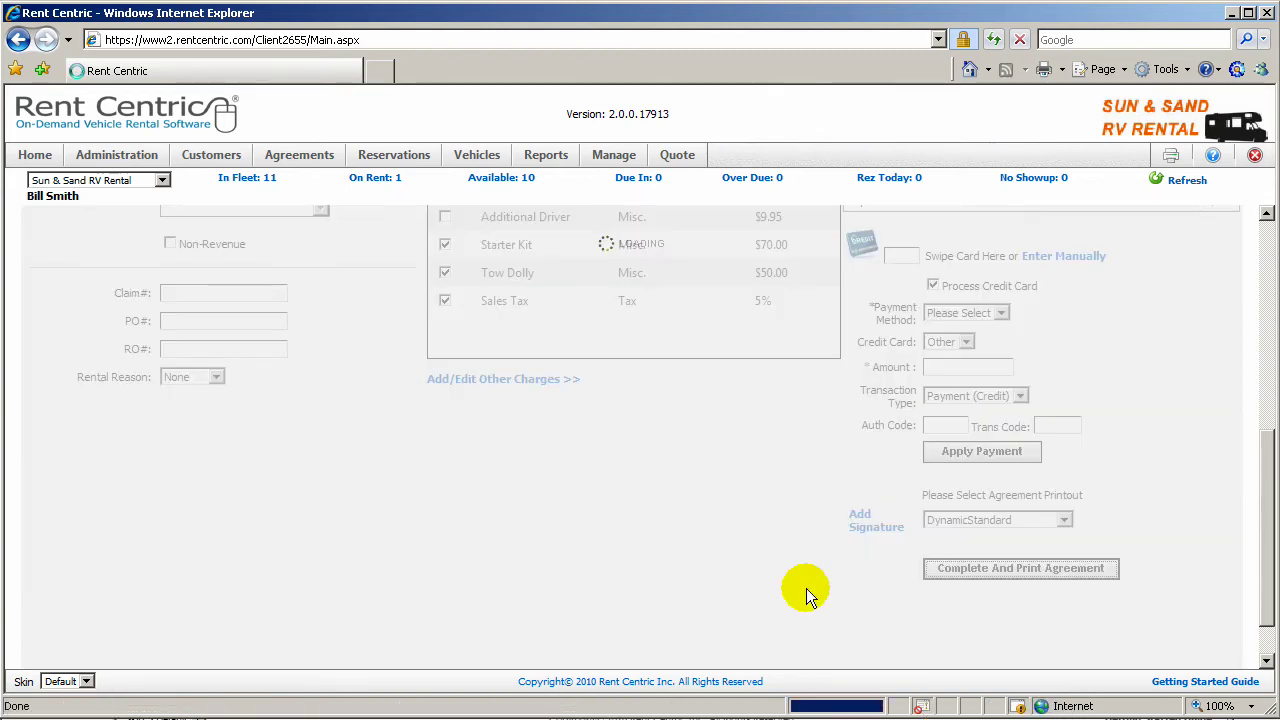
scroll(806, 588, "down", 5)
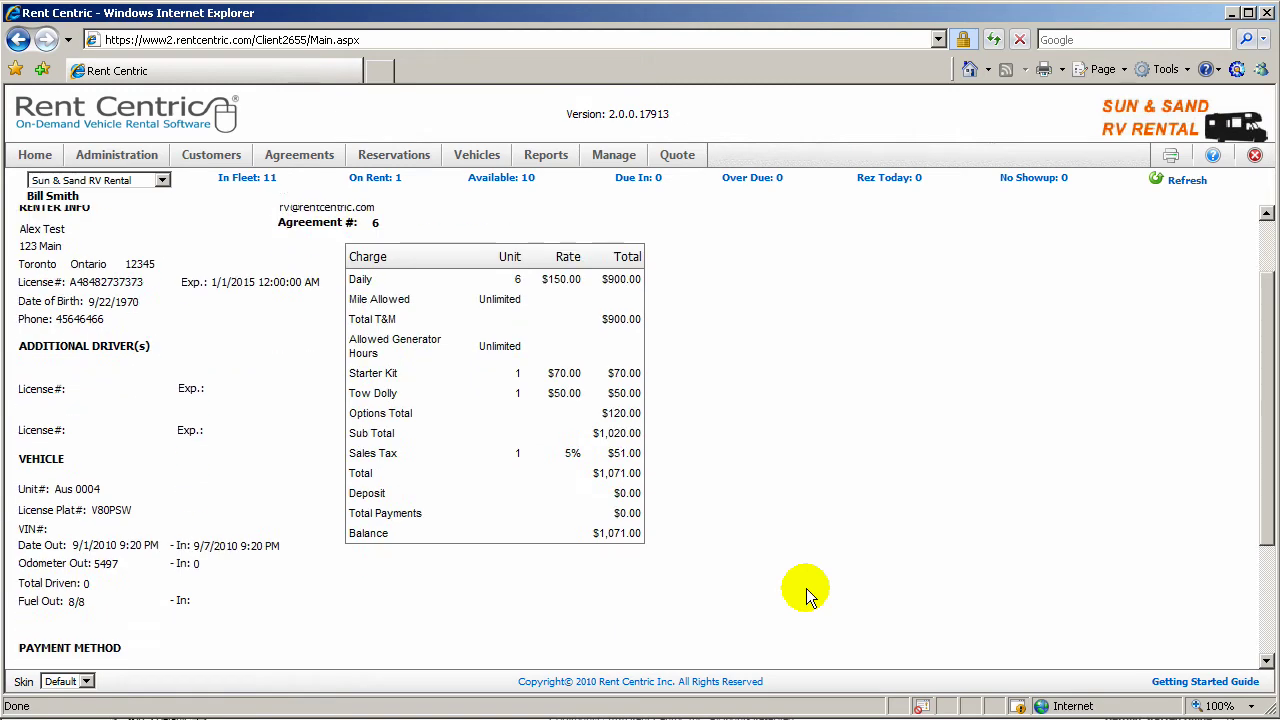
scroll(806, 588, "up", 5)
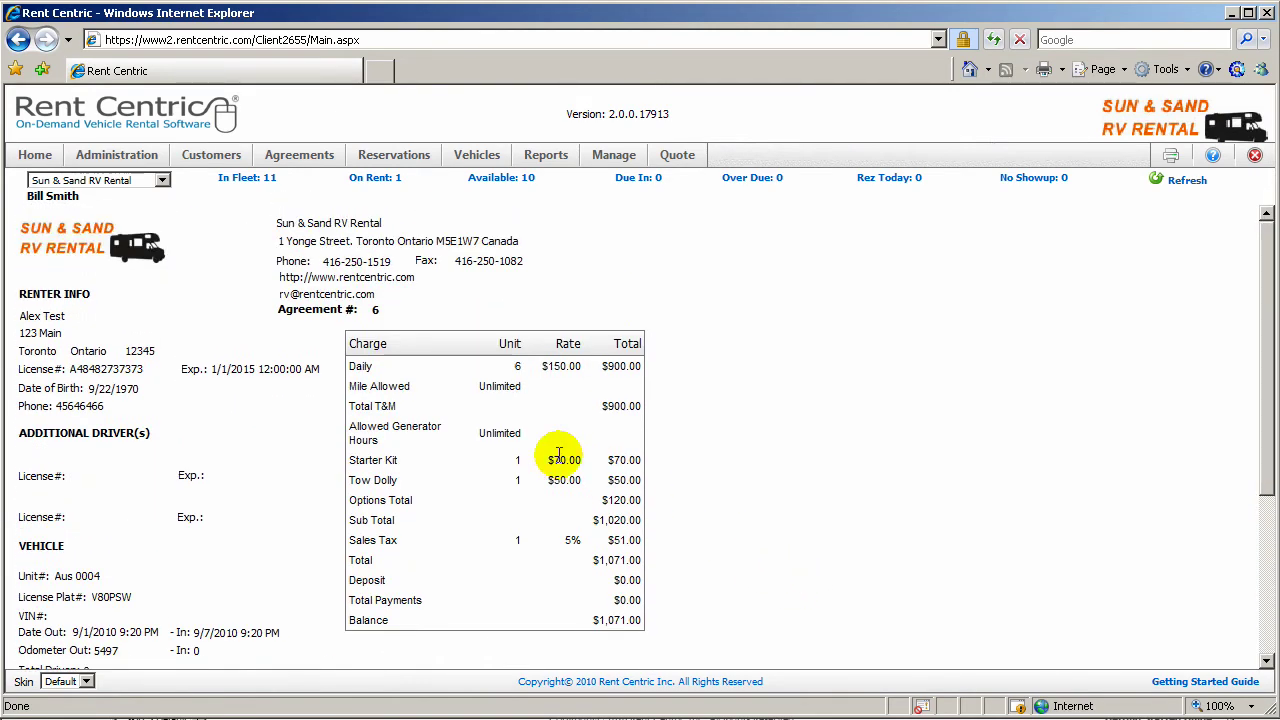
Step: Search for agreement 6 and open its Print Agreement page's printout type list
left_click(322, 166)
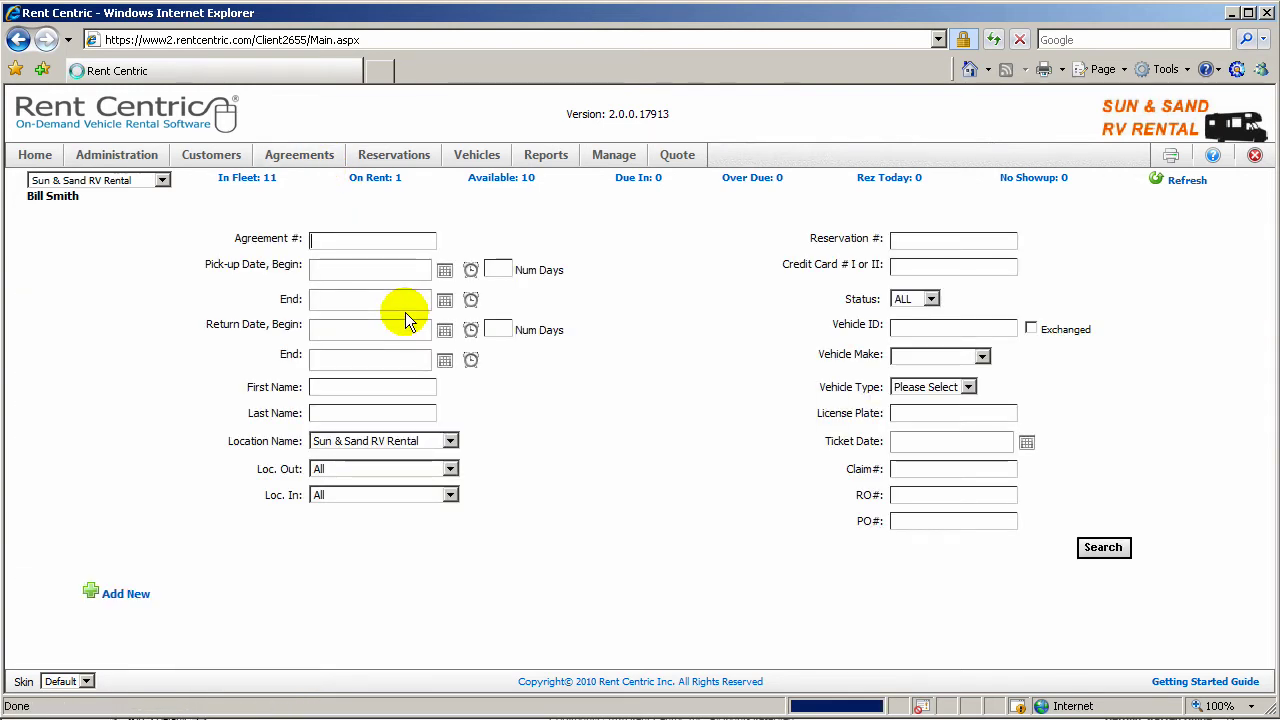
type("6")
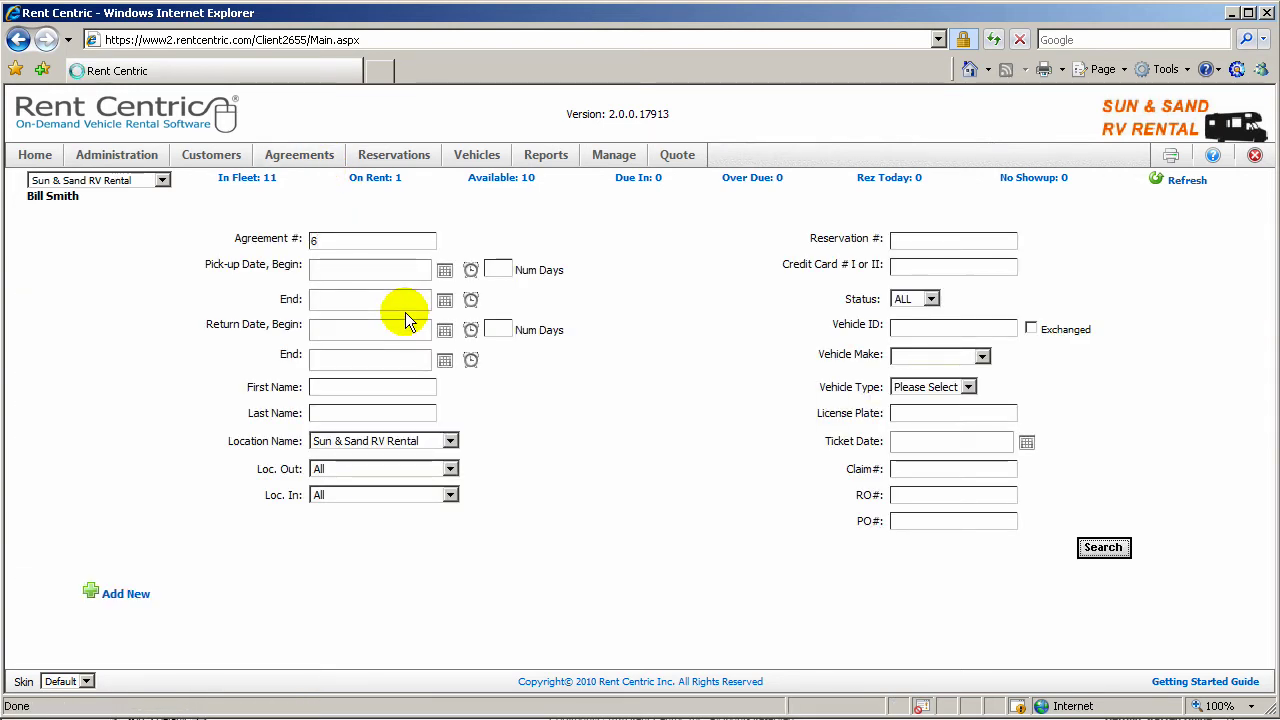
key("Return")
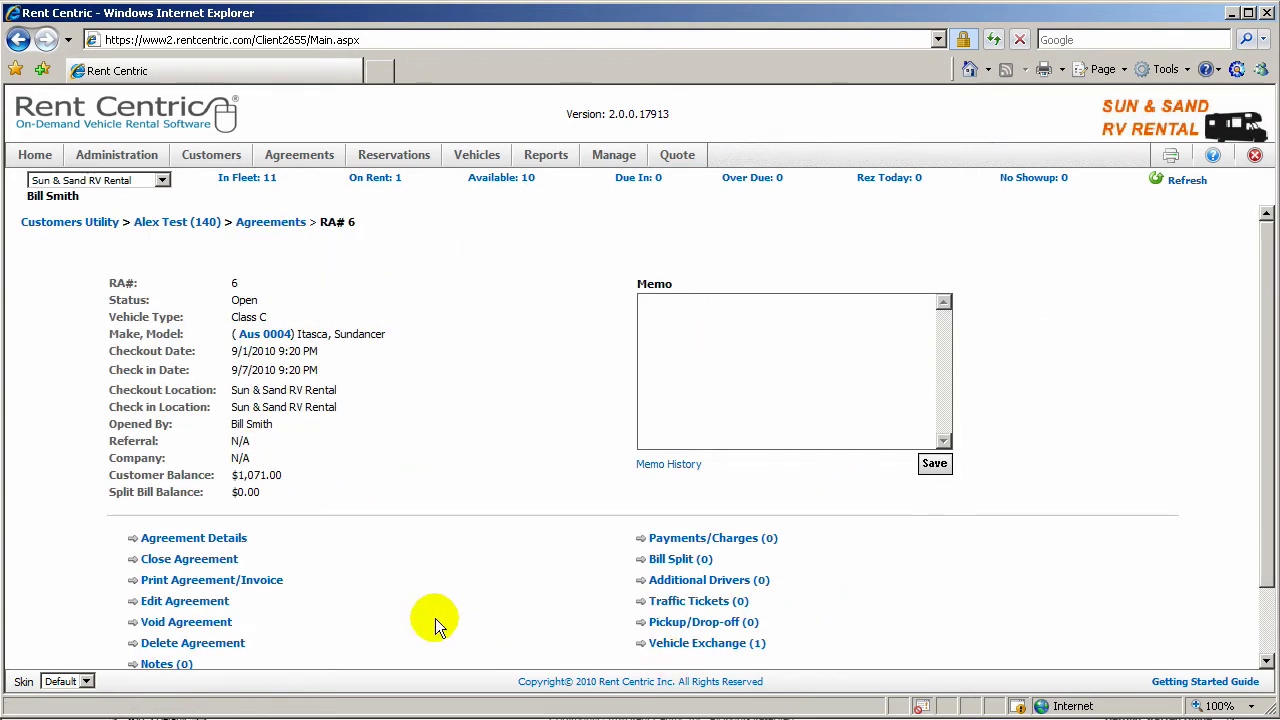
left_click(258, 582)
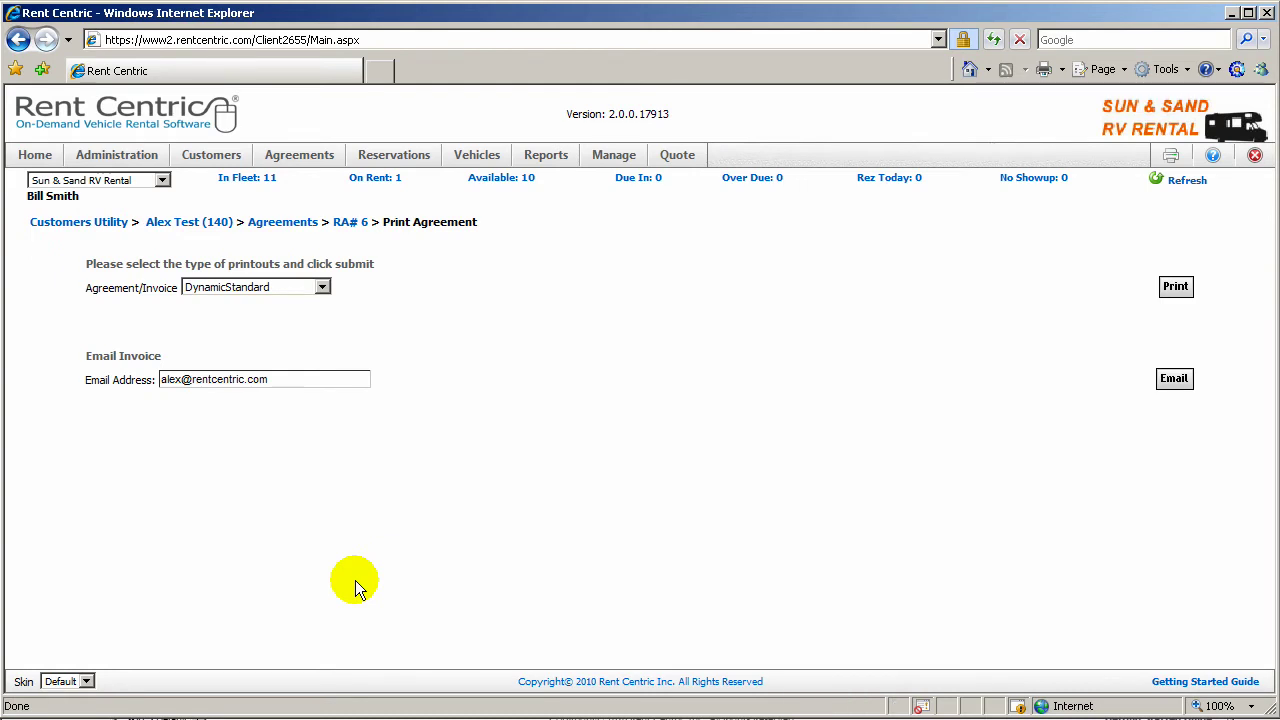
left_click(322, 288)
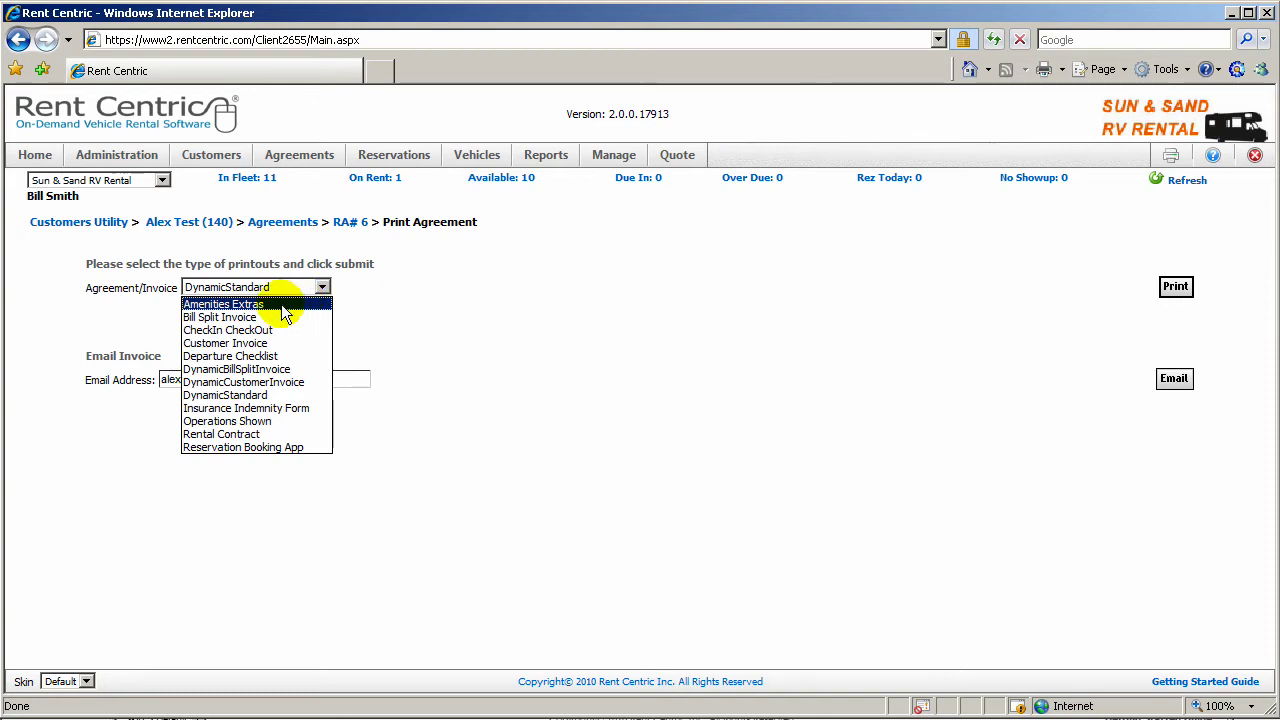
Step: Print and review the Amenities Extras report for RA# 6, then go back
left_click(281, 304)
left_click(1176, 287)
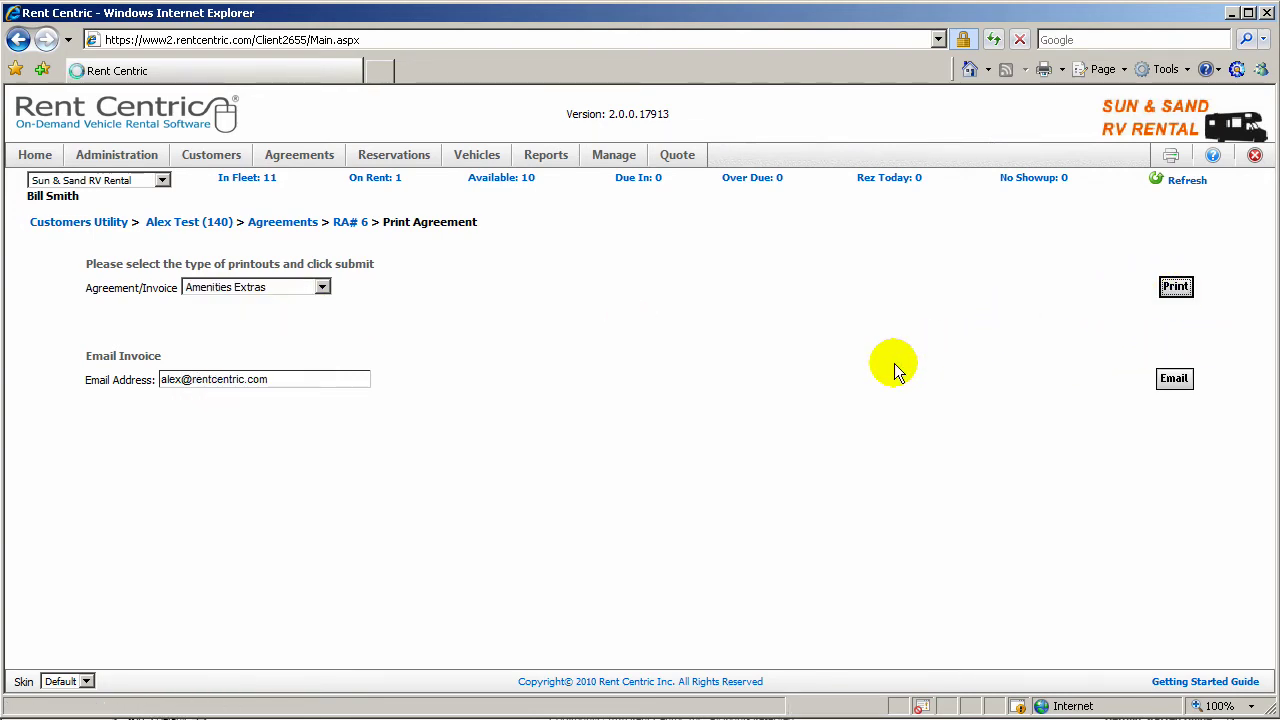
scroll(431, 583, "down", 3)
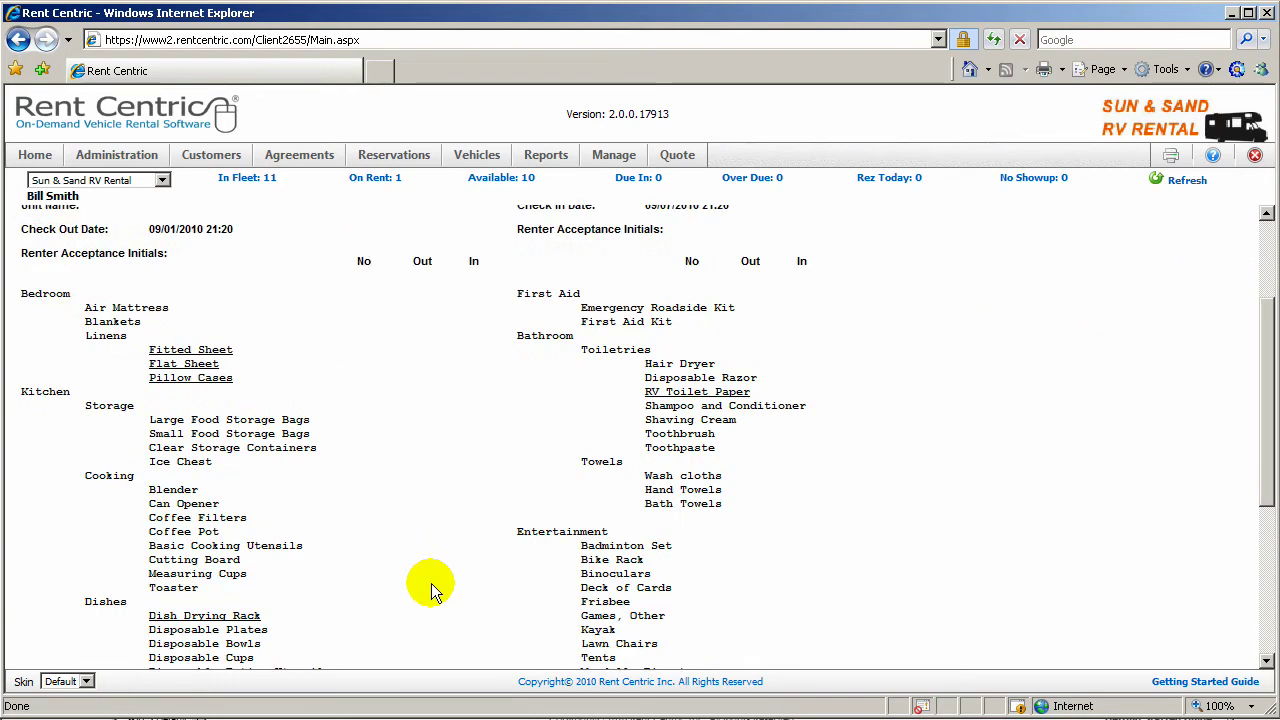
scroll(431, 583, "down", 6)
scroll(431, 583, "up", 7)
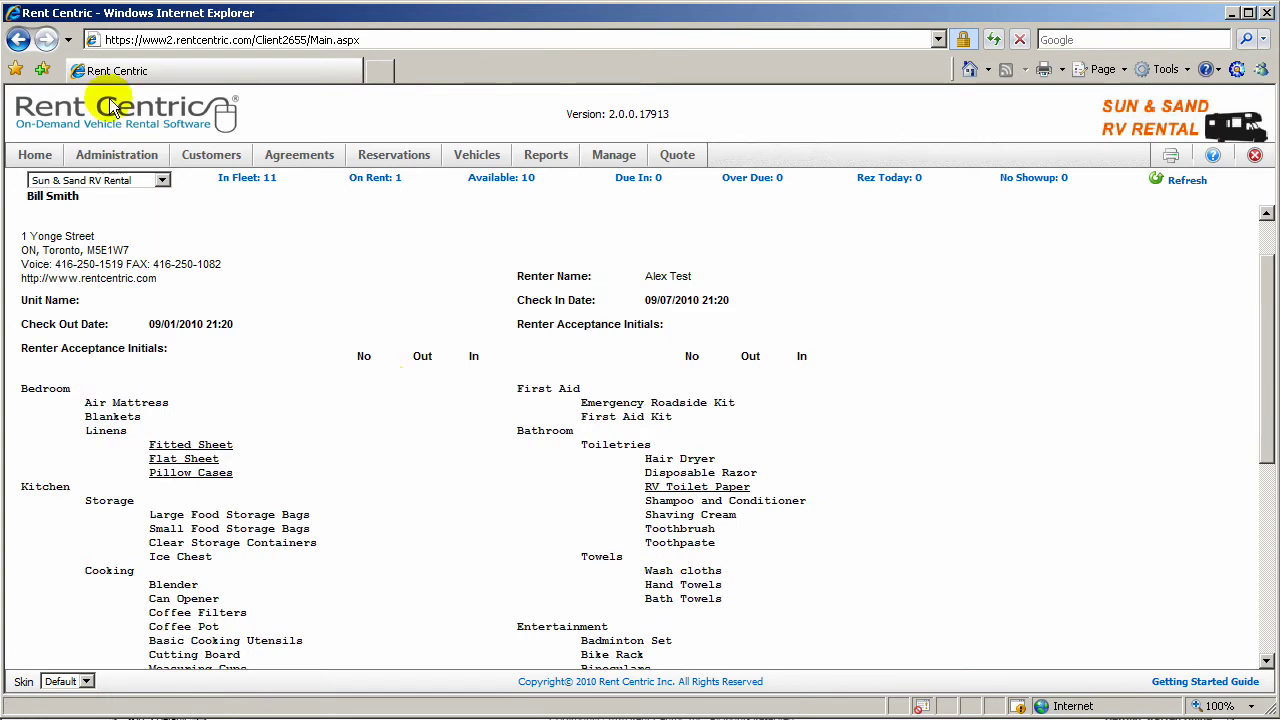
left_click(18, 39)
Step: Print and review the CheckIn CheckOut report for RA# 6, then go back
left_click(214, 287)
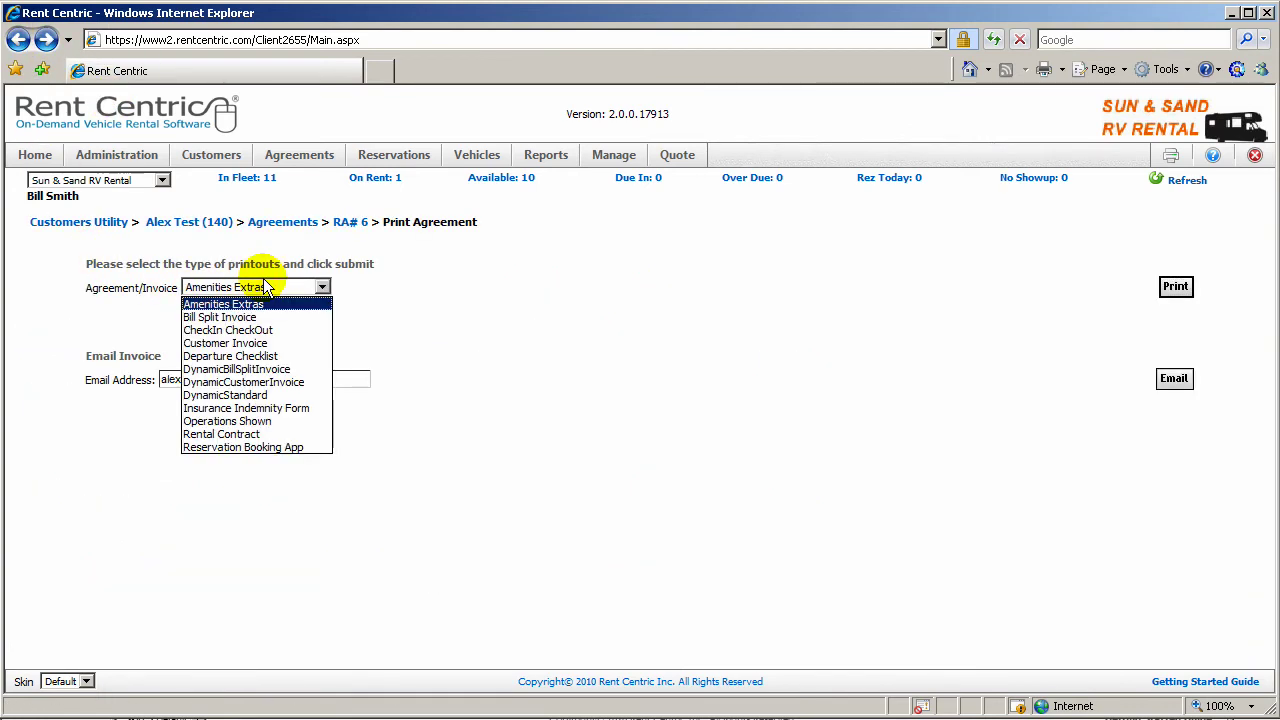
left_click(263, 331)
left_click(1172, 290)
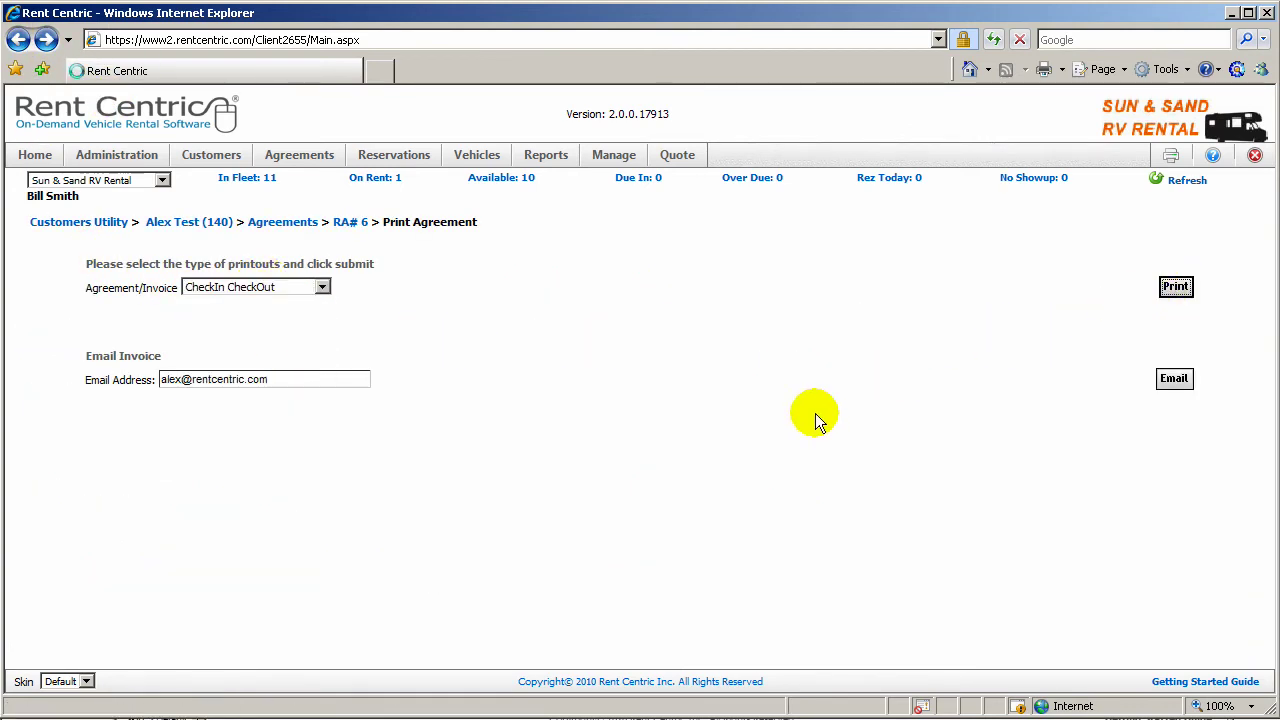
scroll(652, 521, "down", 5)
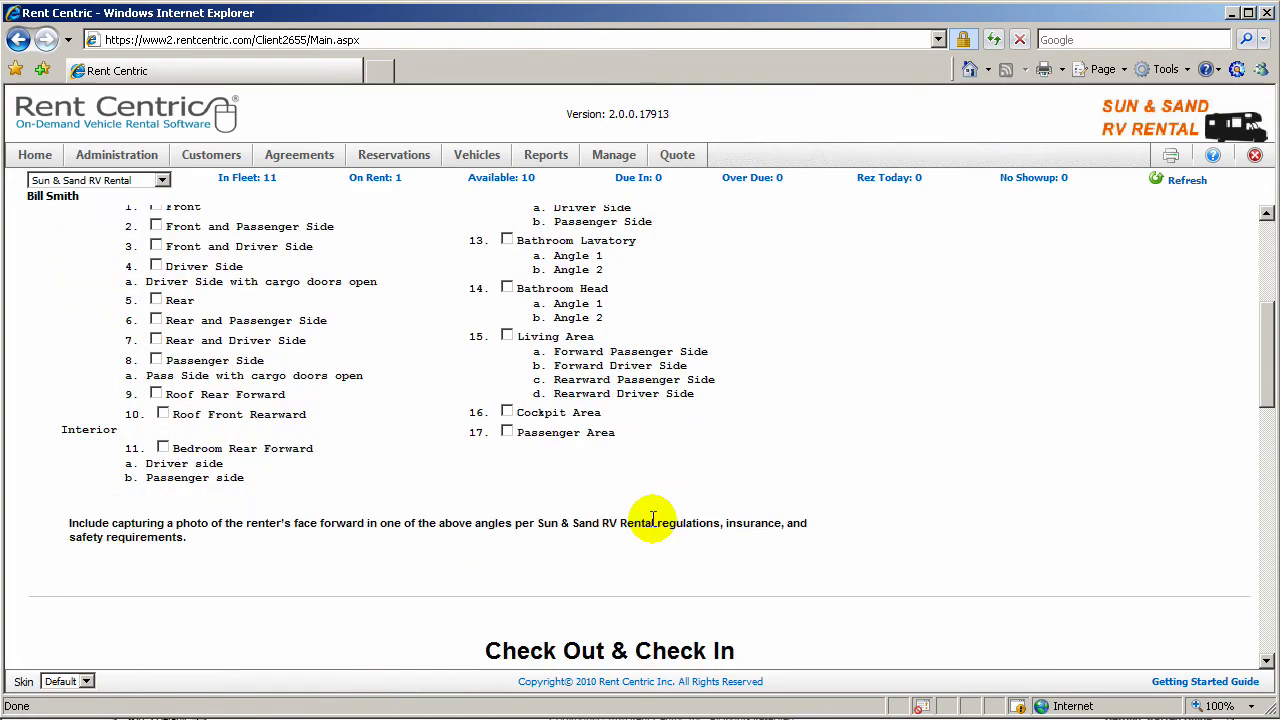
scroll(653, 519, "down", 10)
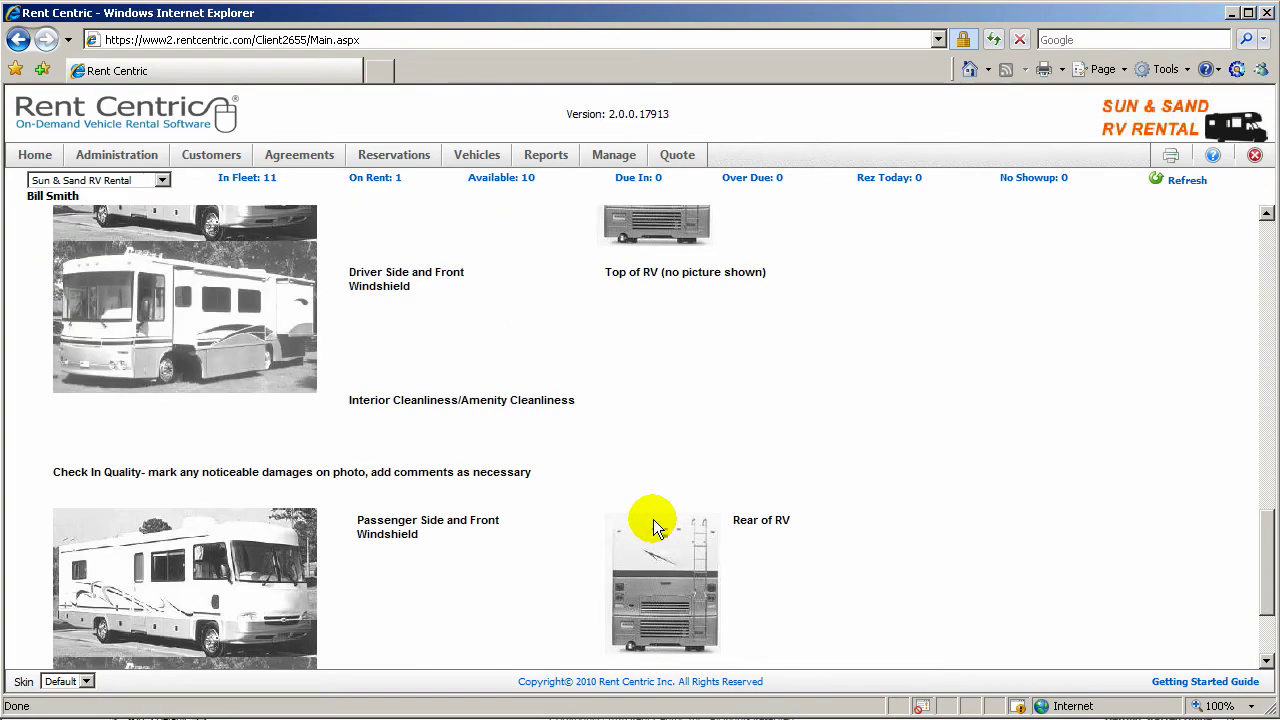
scroll(653, 519, "up", 10)
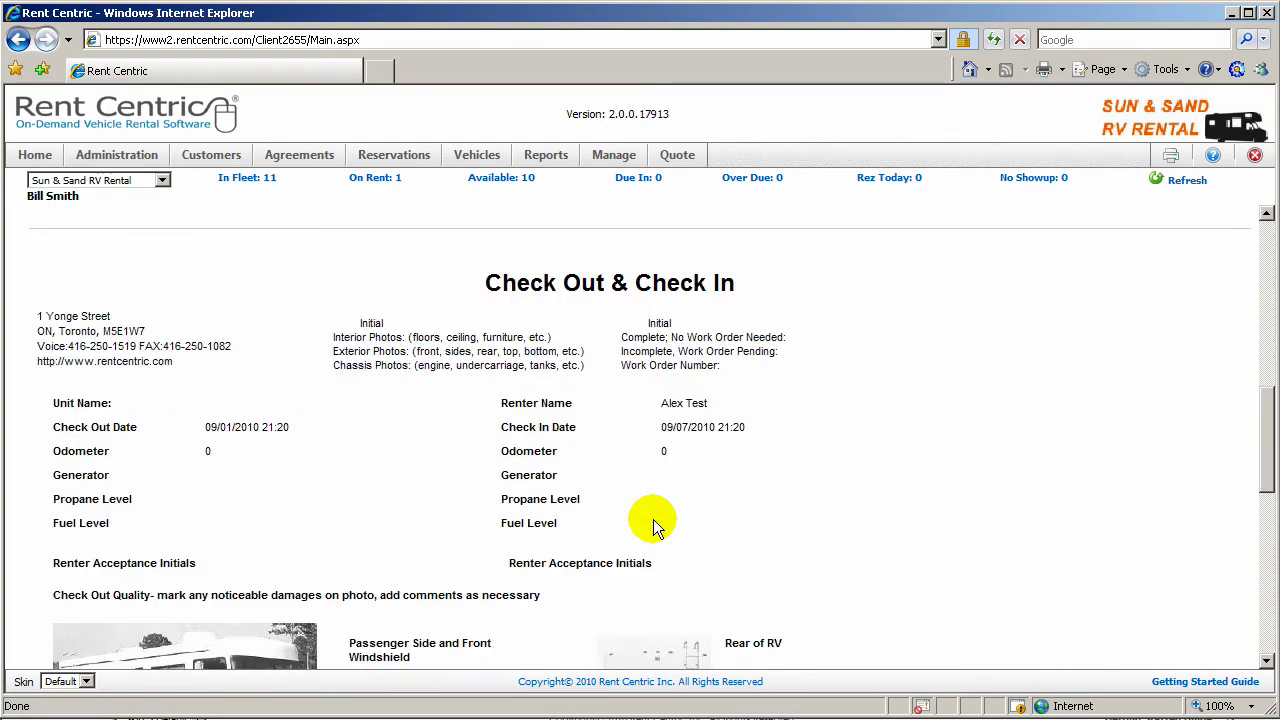
scroll(653, 519, "up", 10)
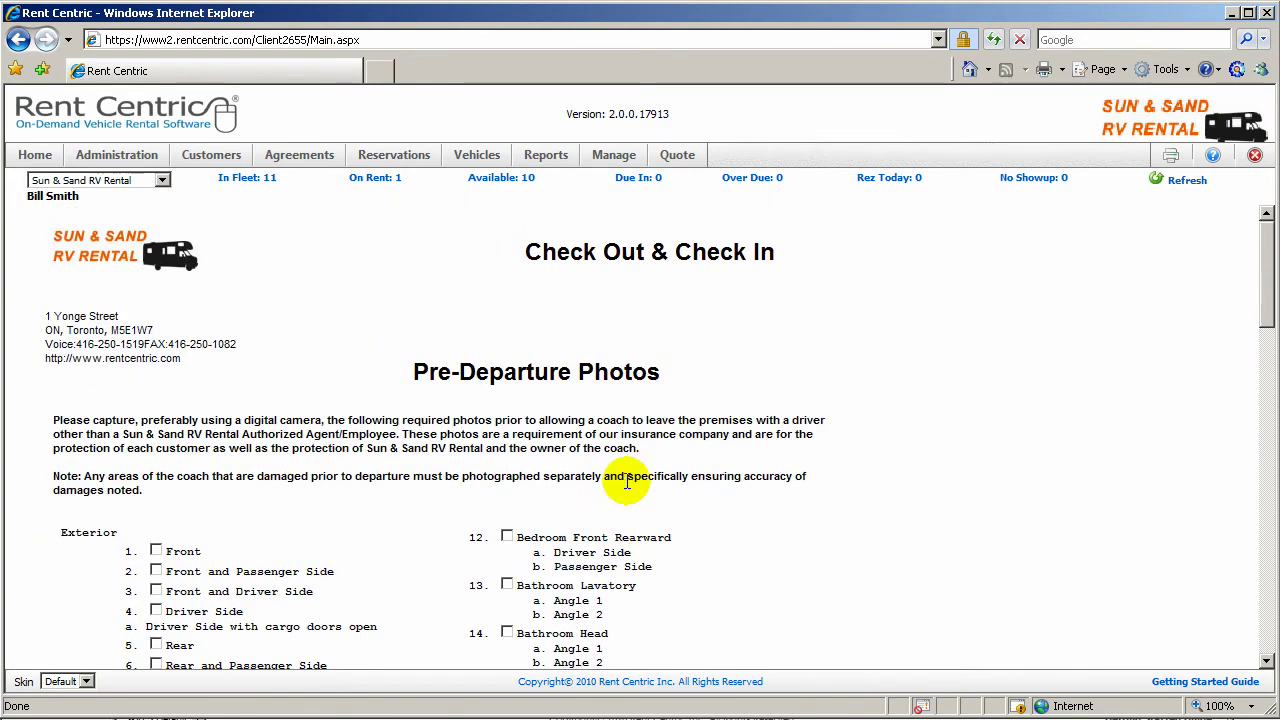
left_click(18, 39)
Step: Print and review RA# 6's Departure Checklist, then return to the print options
left_click(285, 287)
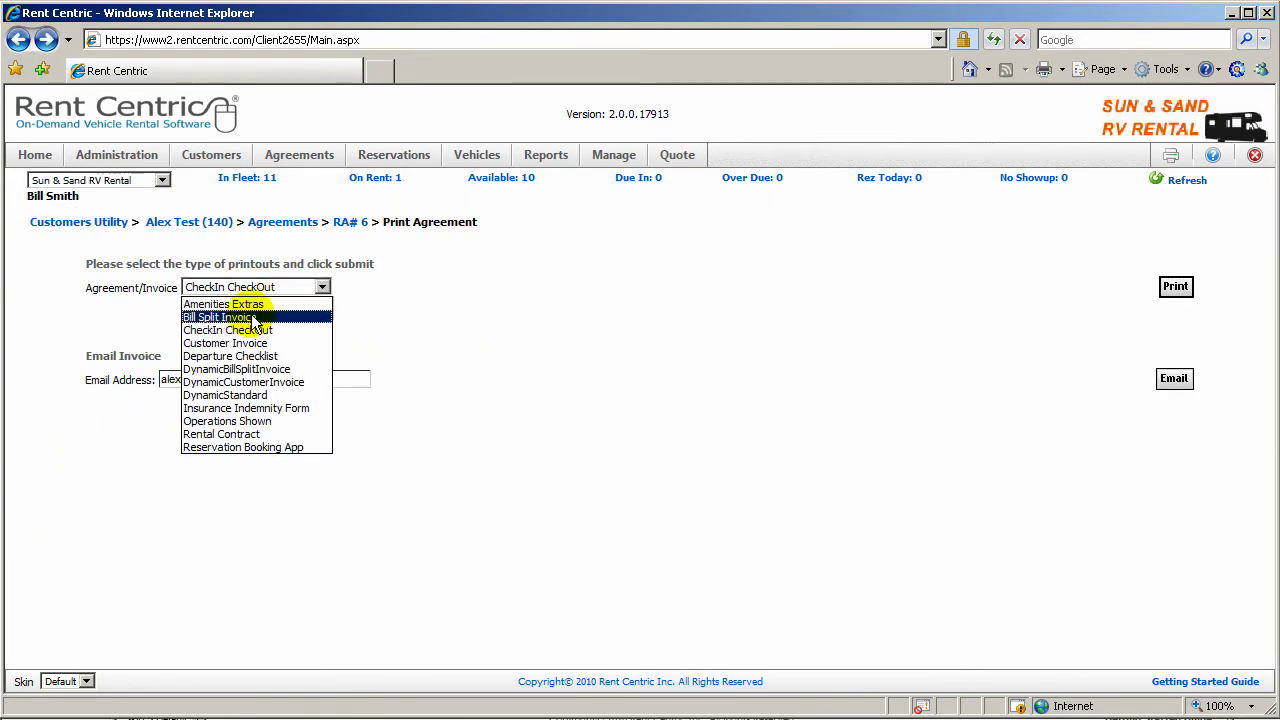
left_click(245, 356)
left_click(1185, 290)
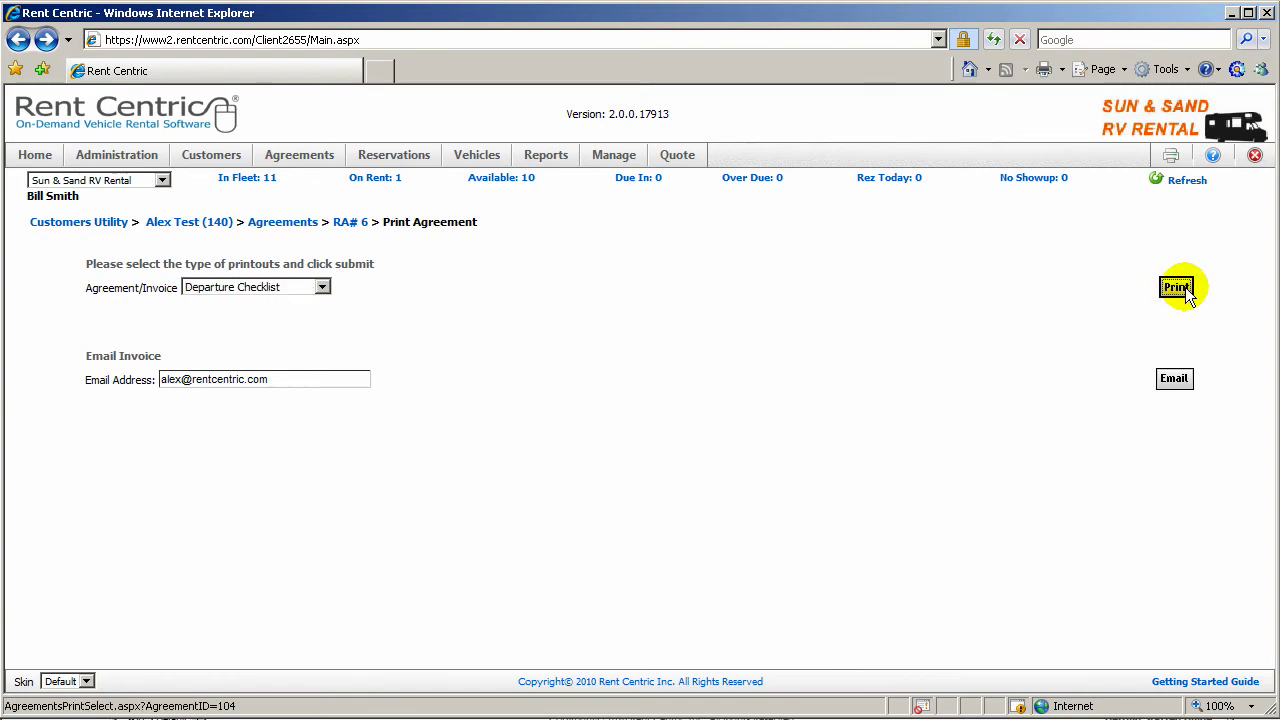
scroll(802, 457, "down", 5)
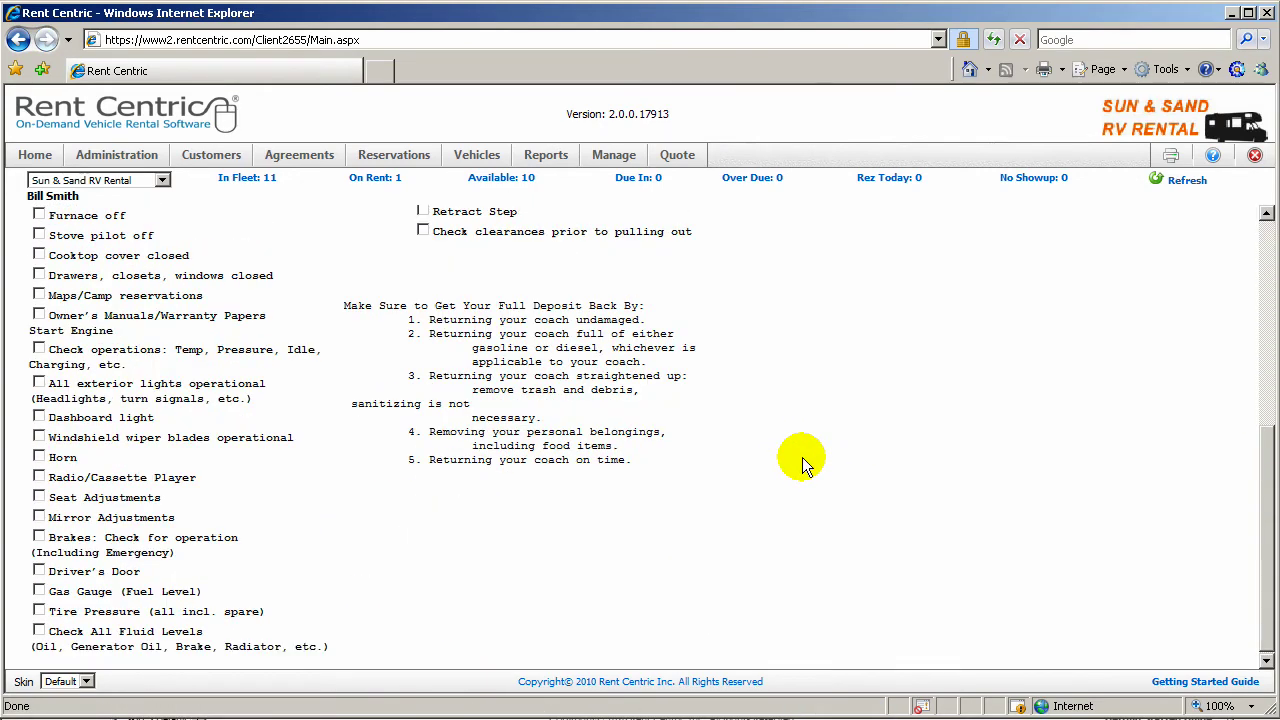
scroll(802, 457, "up", 5)
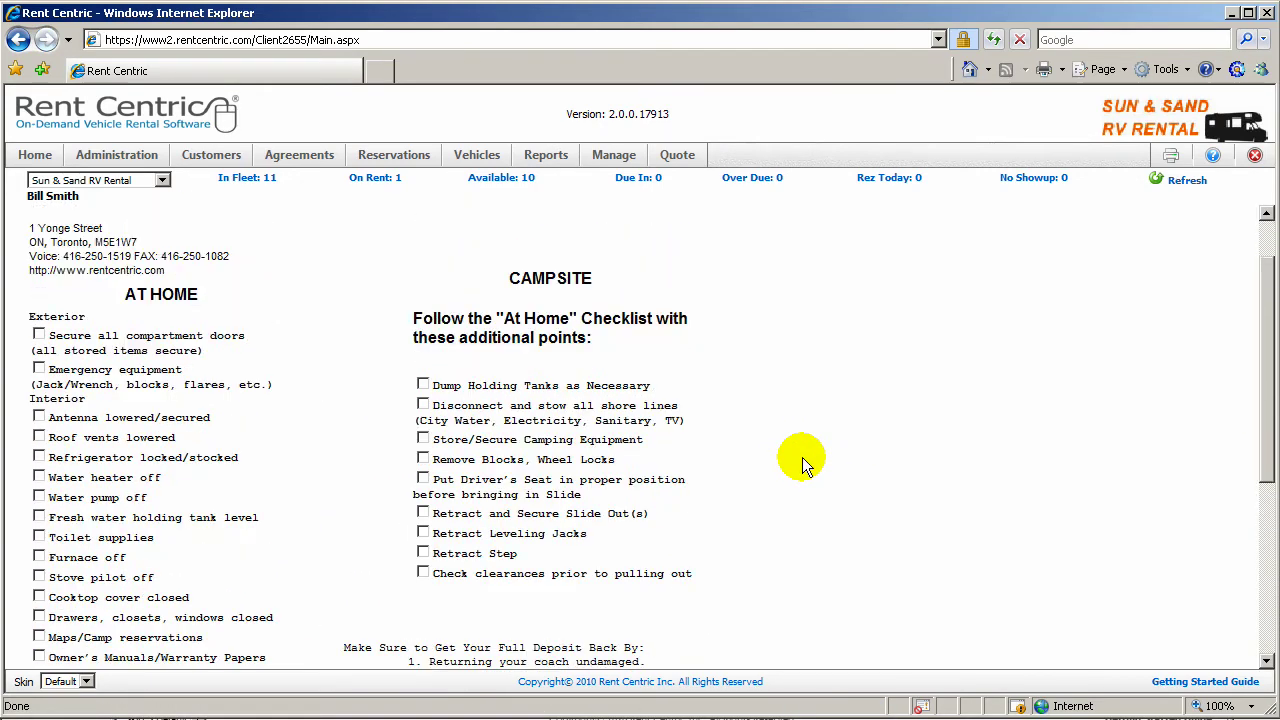
left_click(28, 44)
Step: Print and review the Insurance Indemnity Form, then return to the print options
left_click(315, 287)
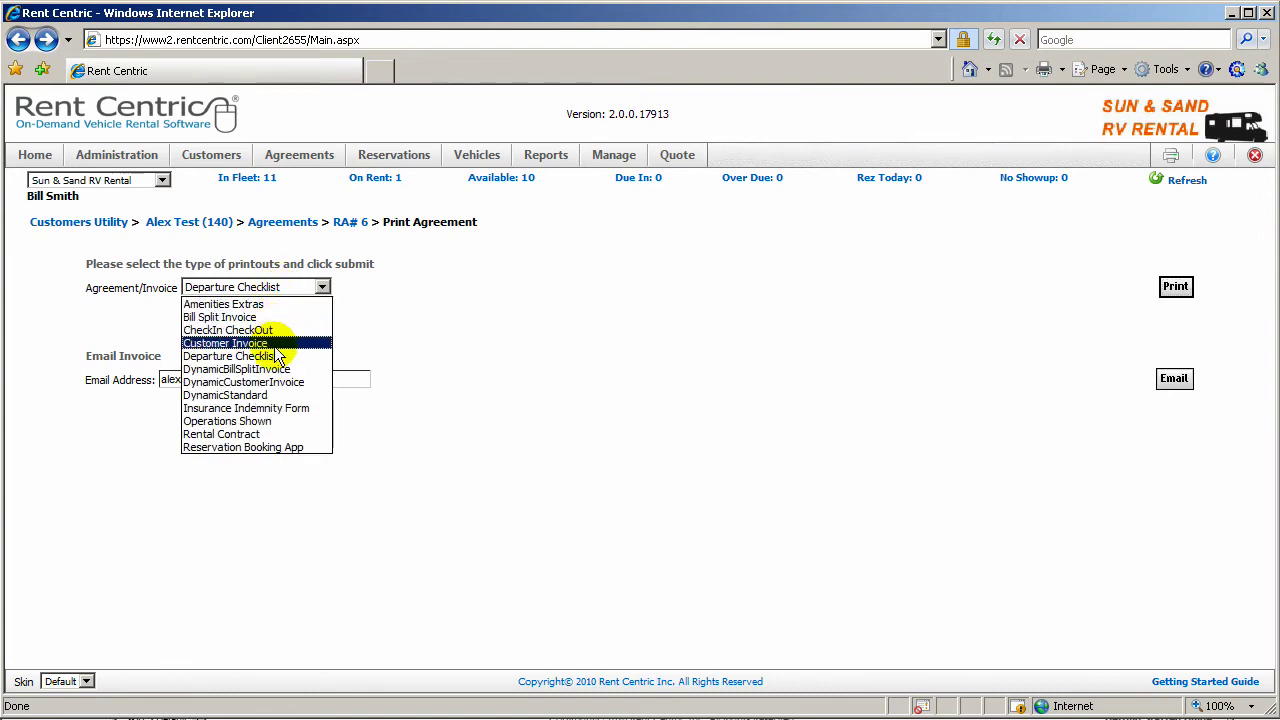
left_click(276, 413)
left_click(1175, 286)
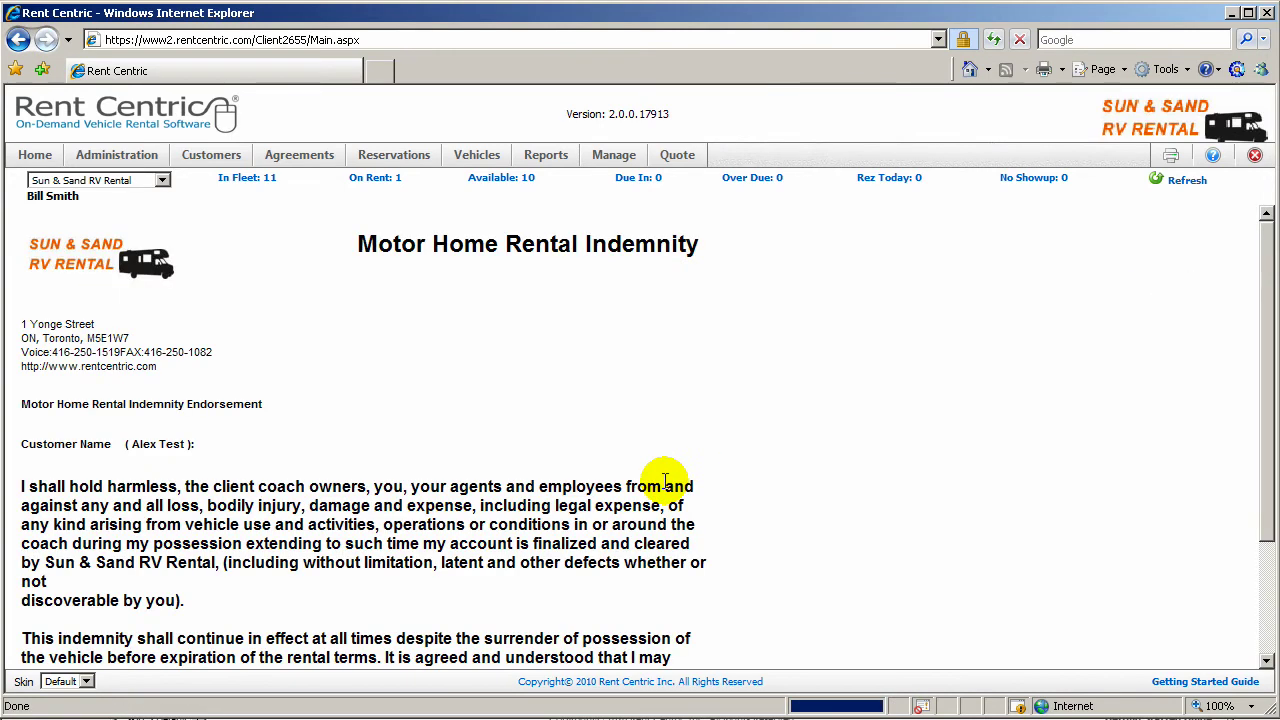
scroll(665, 480, "down", 3)
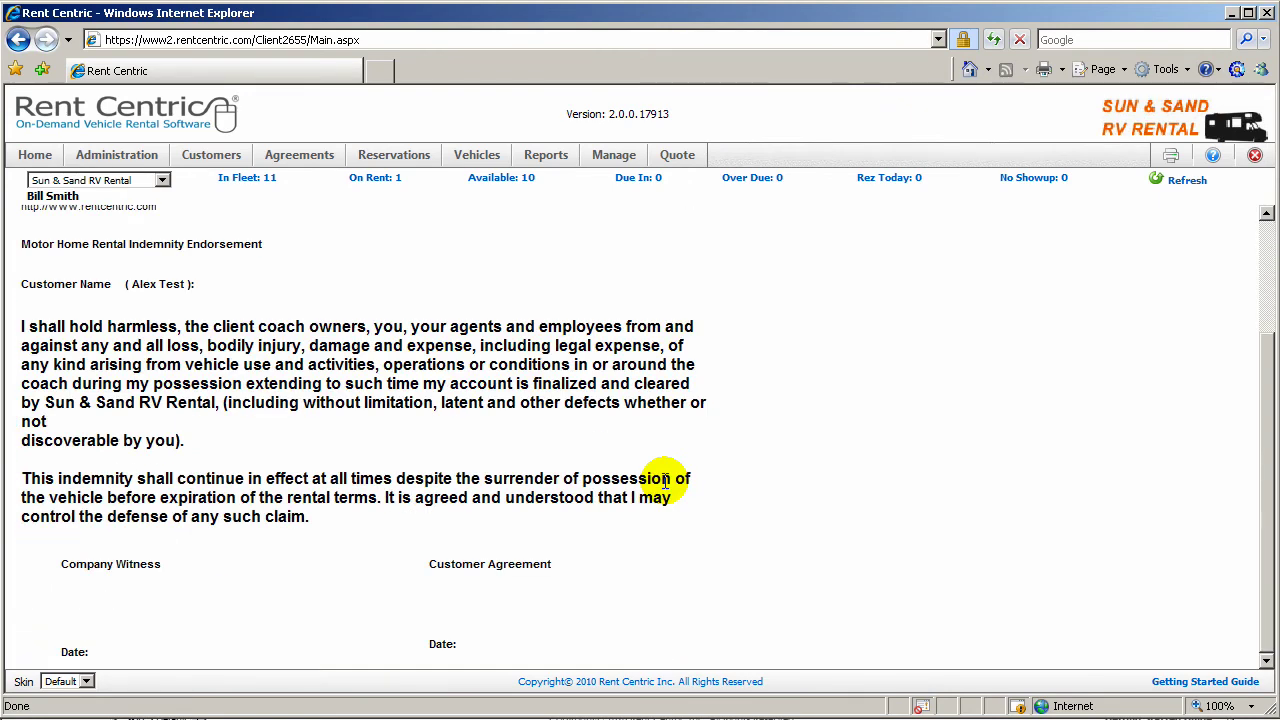
scroll(665, 480, "up", 5)
left_click(18, 39)
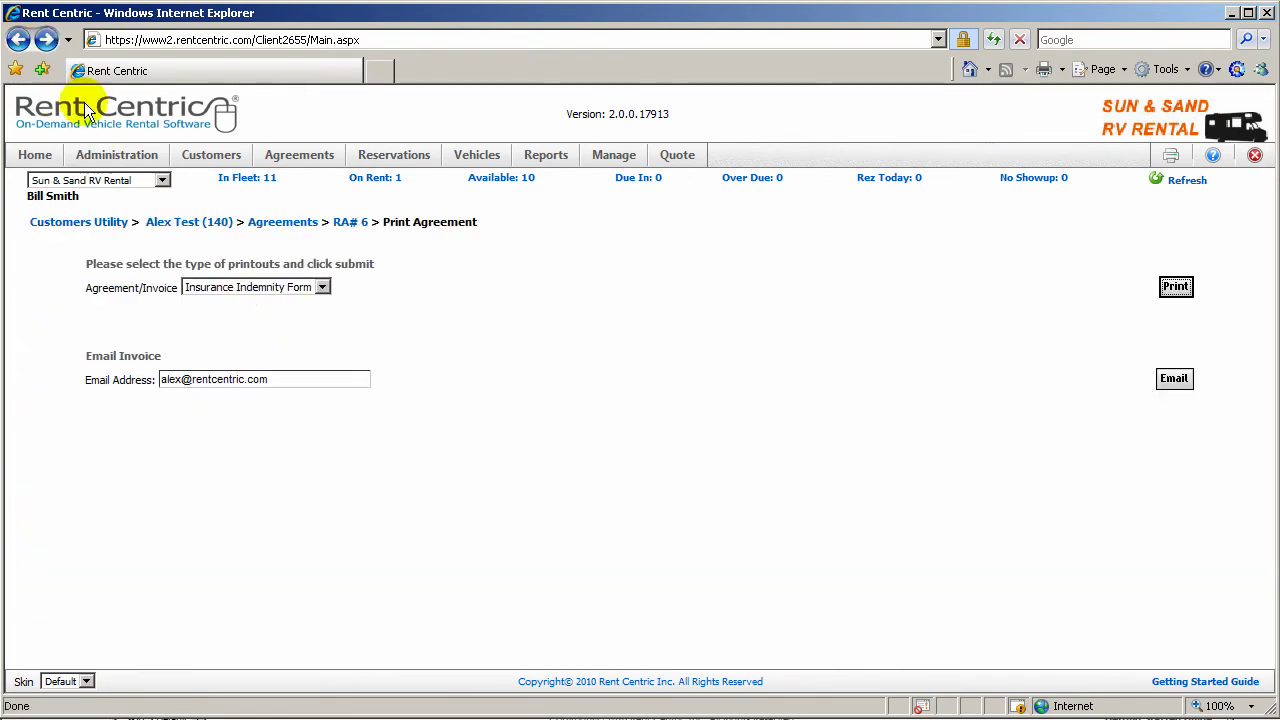
Step: Produce the Operations Shown to Customer sheet and tick Height Limitation 12'6" and Awning Use
left_click(321, 287)
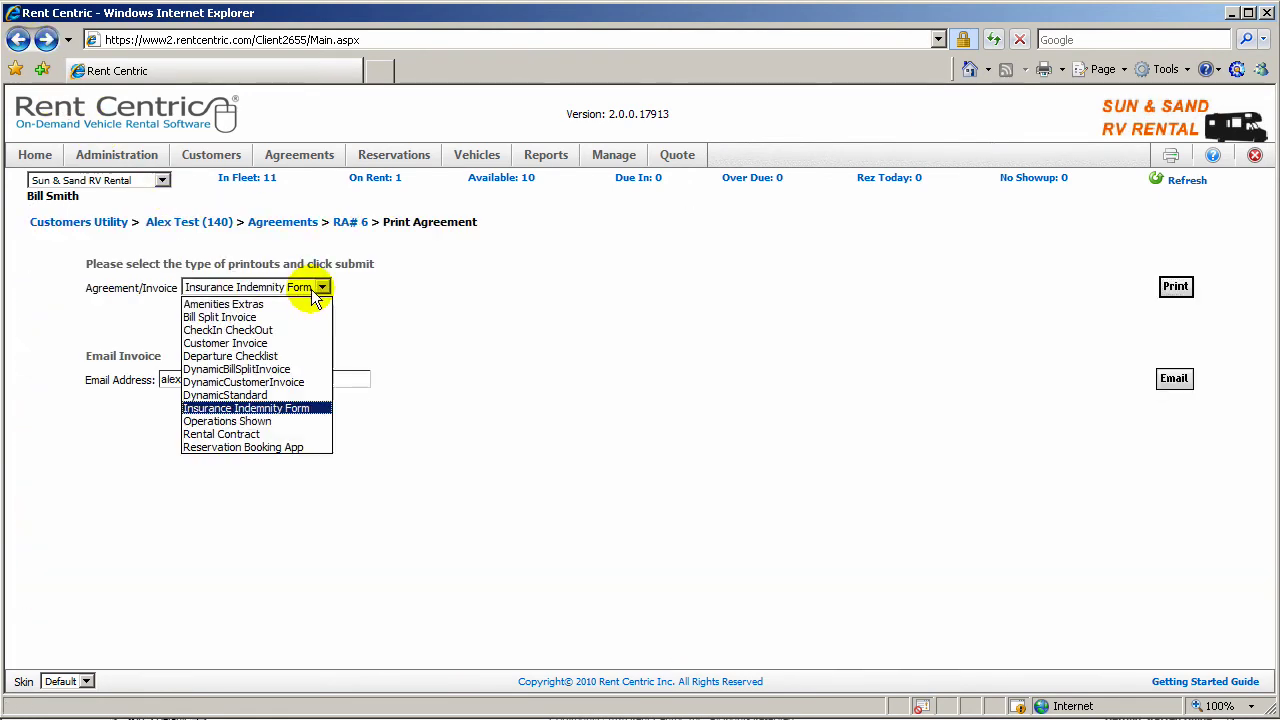
left_click(271, 422)
left_click(1175, 287)
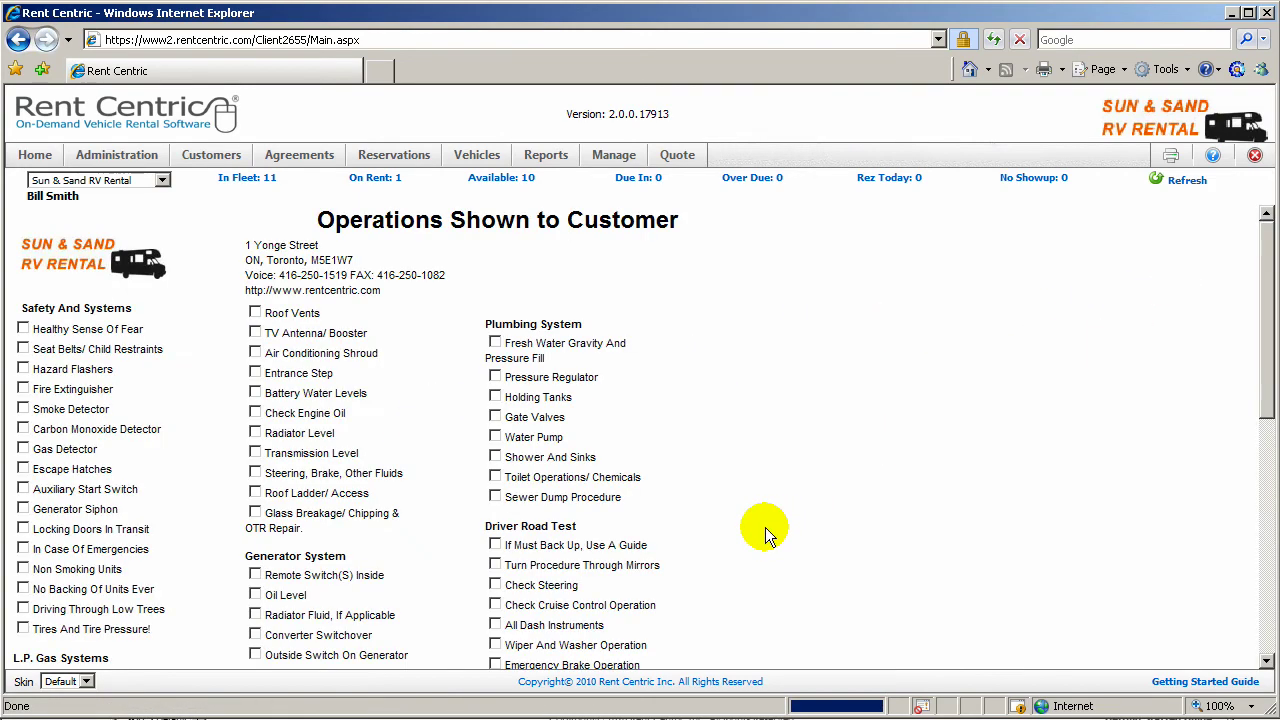
scroll(765, 527, "down", 5)
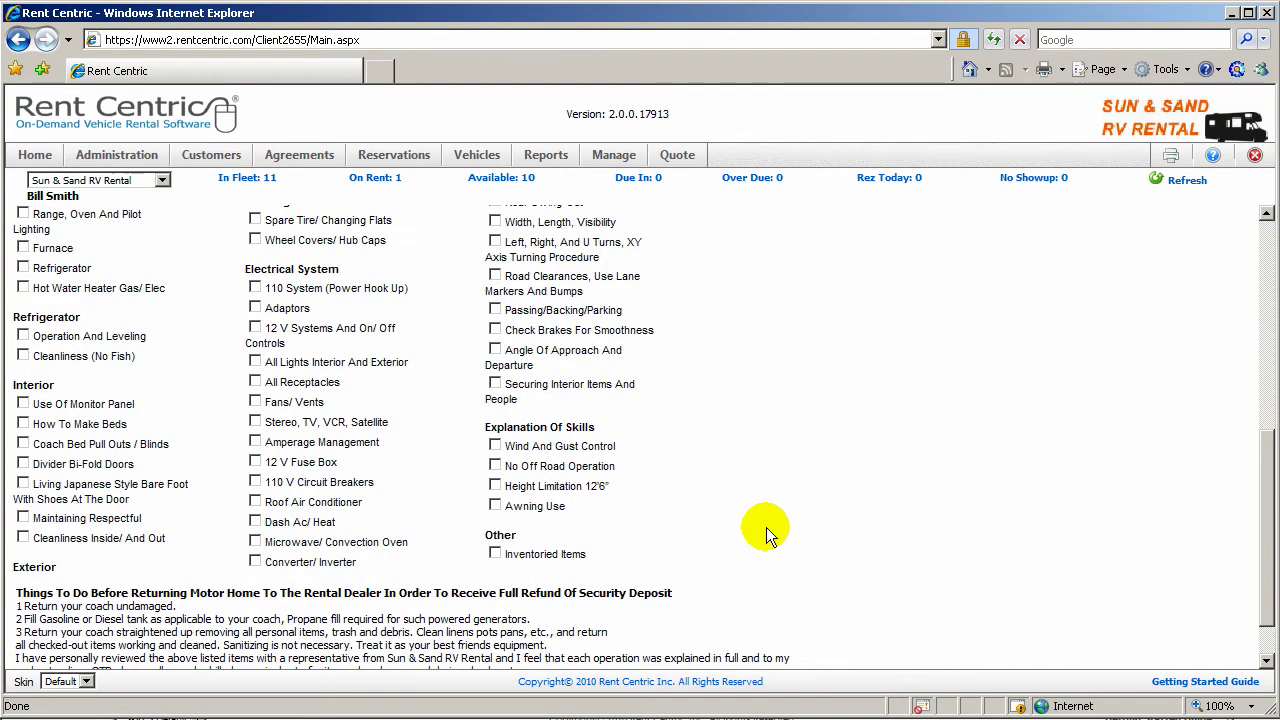
left_click(494, 505)
left_click(494, 485)
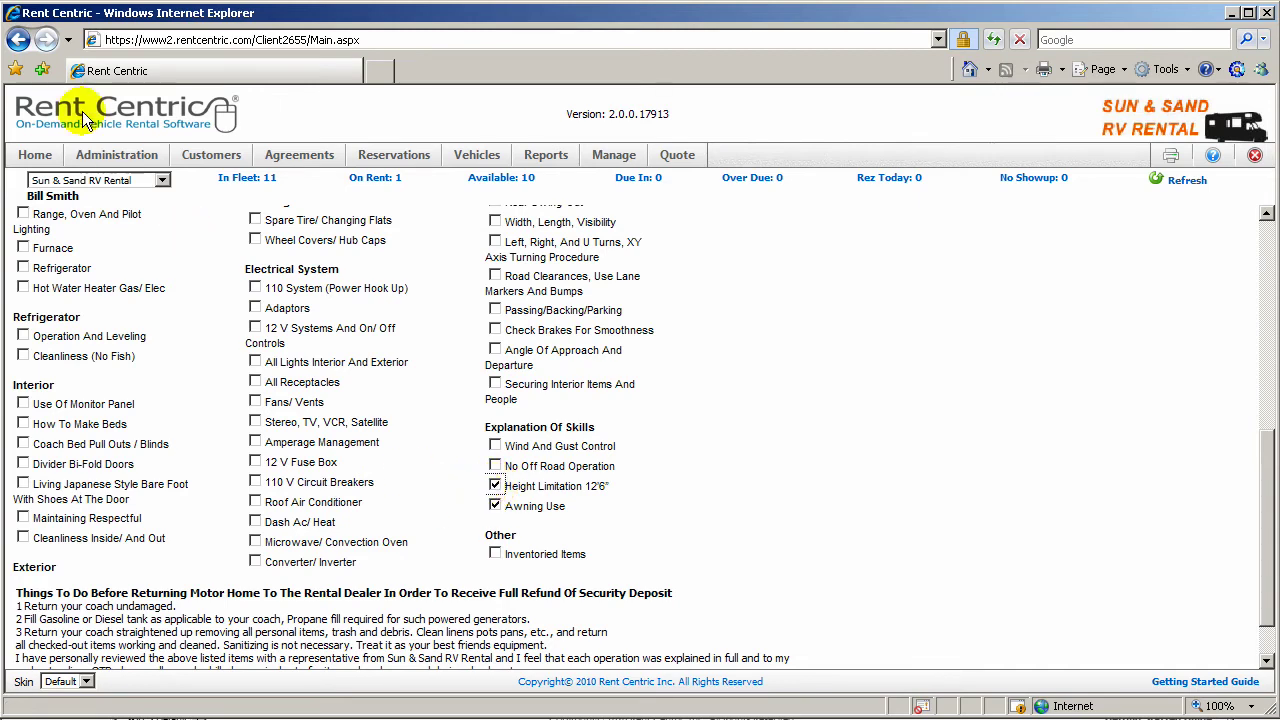
left_click(19, 40)
left_click(300, 288)
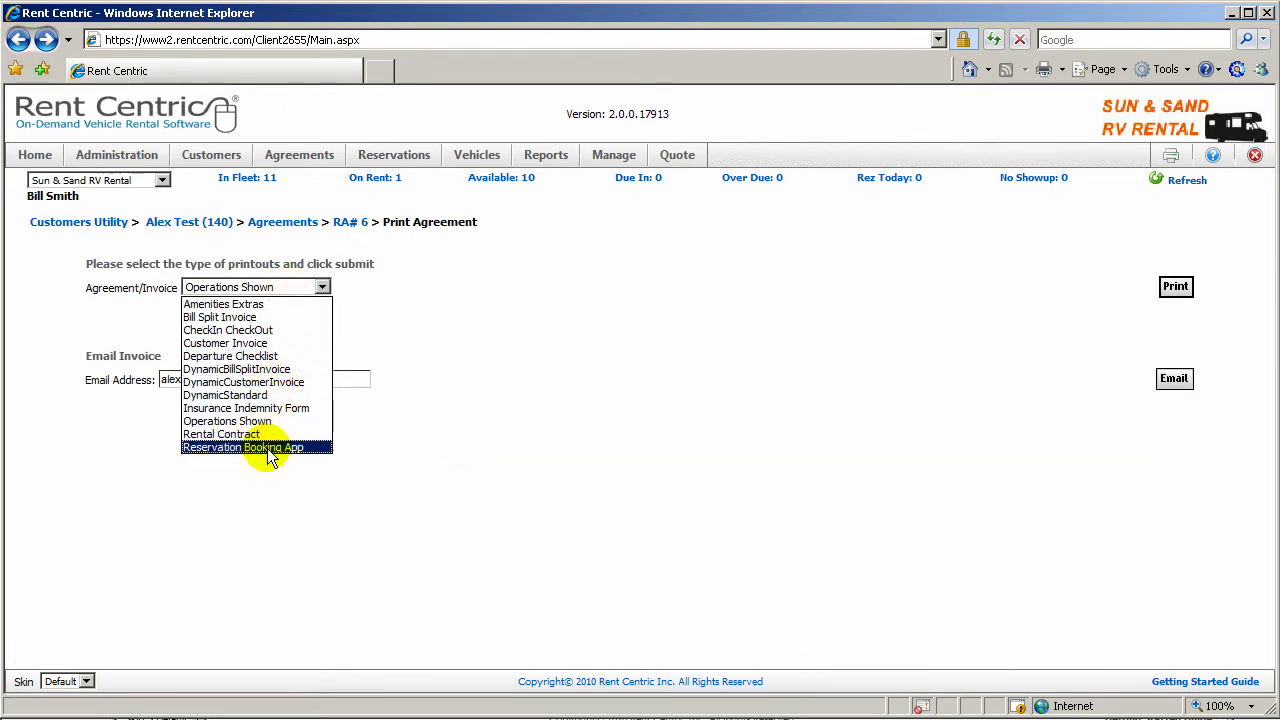
Step: Read through the Reservation Booking App printout, then go back to the RA# 6 summary page
left_click(262, 448)
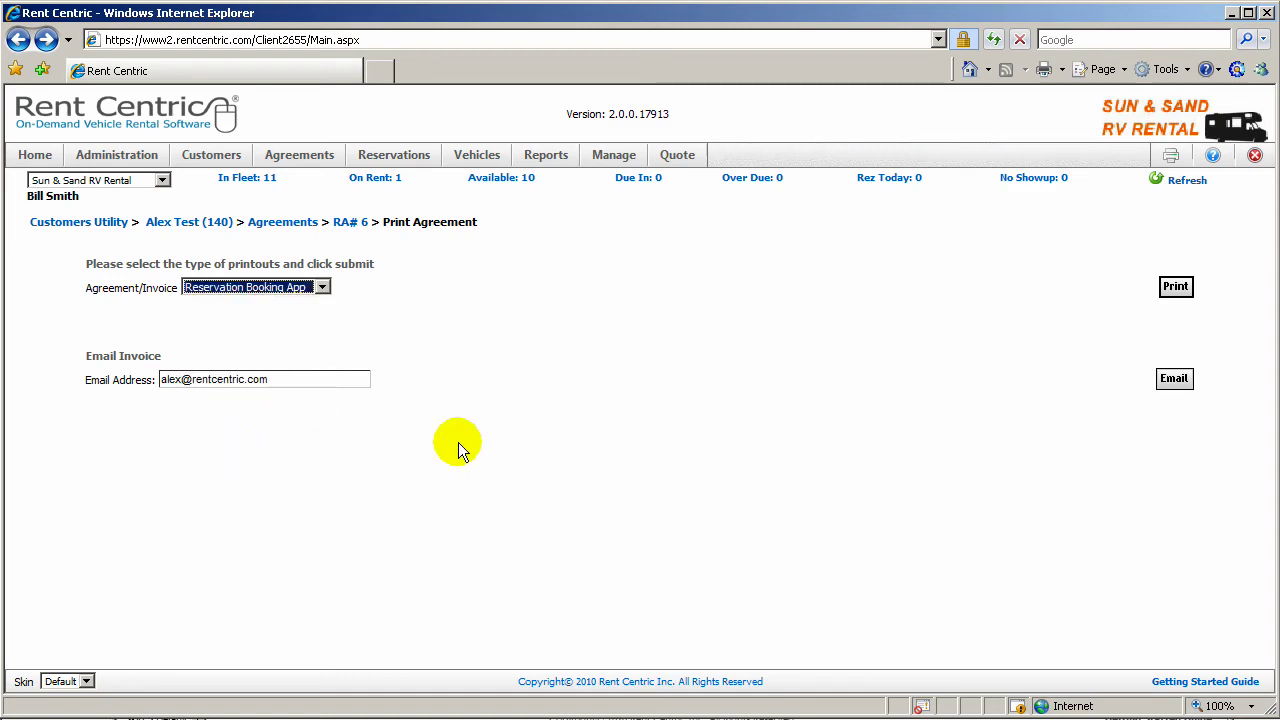
left_click(1175, 286)
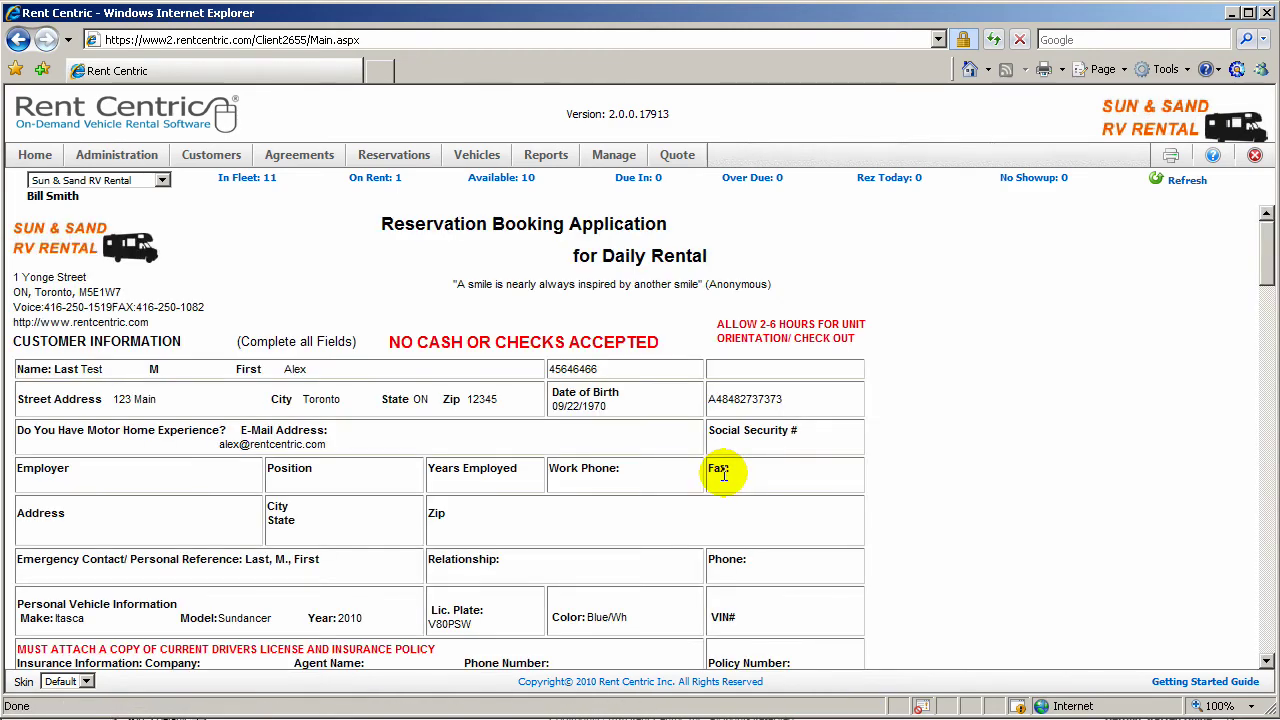
scroll(726, 480, "down", 5)
scroll(726, 480, "down", 10)
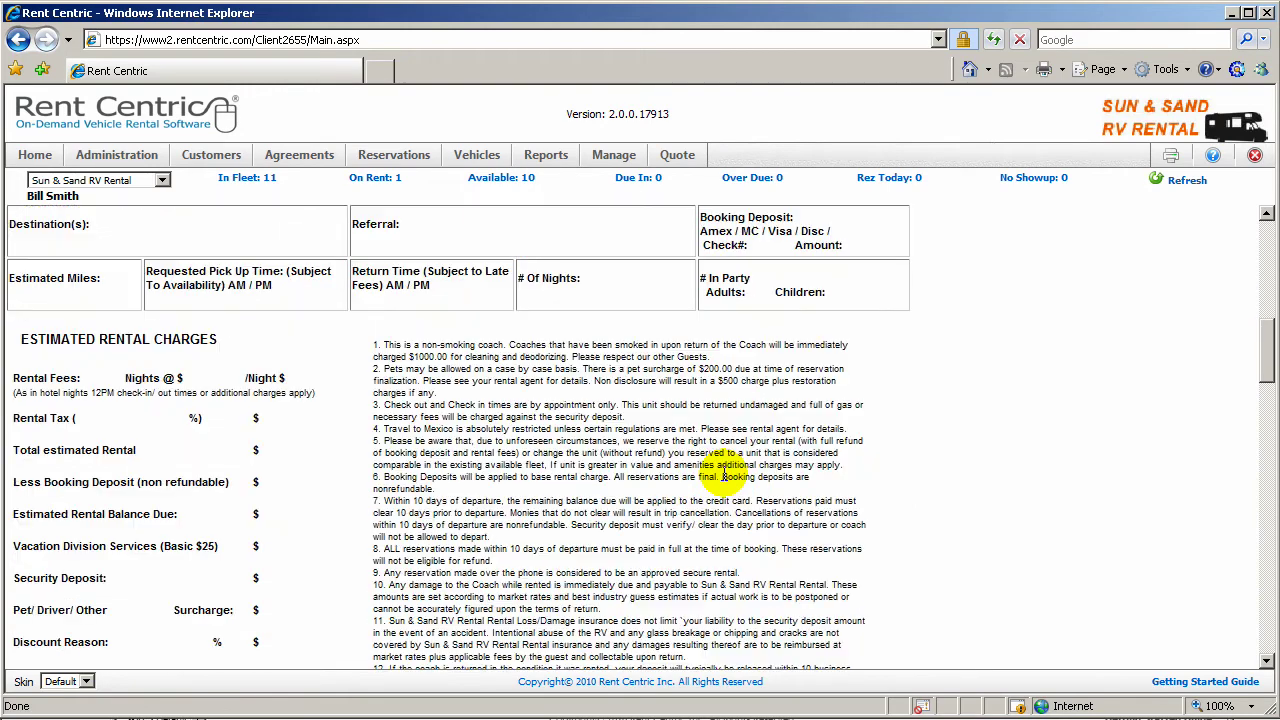
scroll(726, 480, "down", 8)
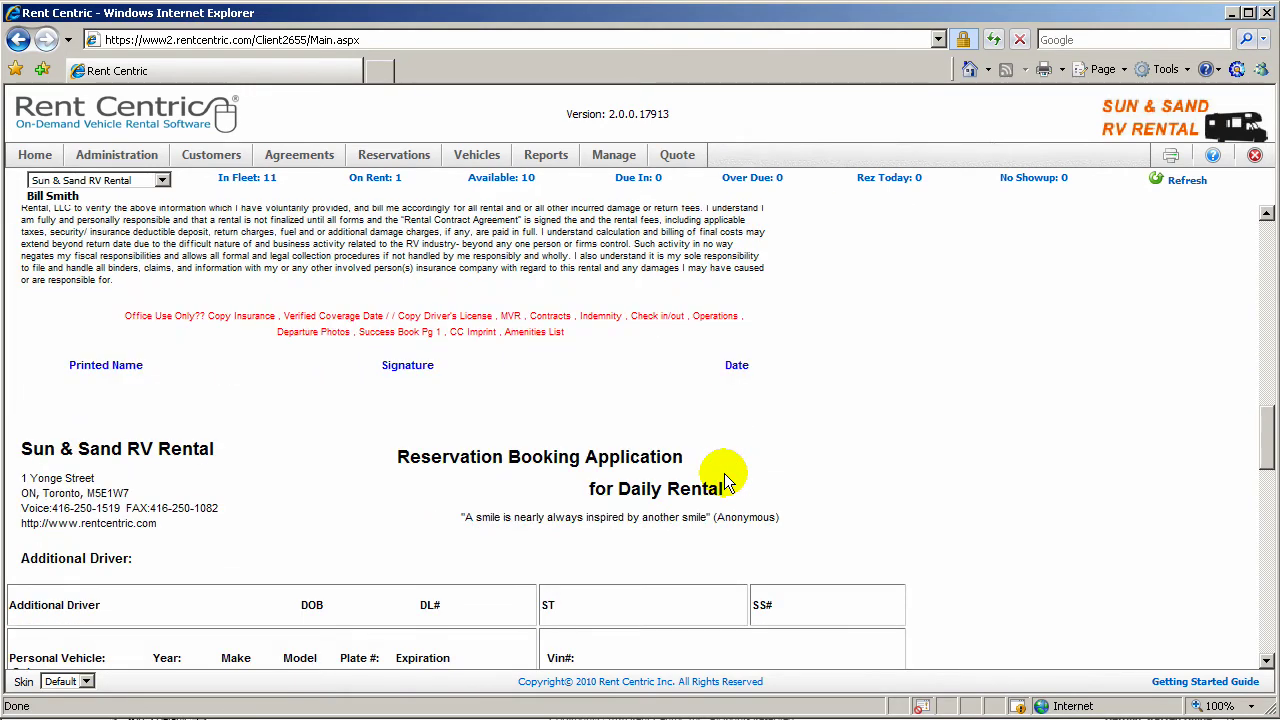
scroll(726, 480, "down", 3)
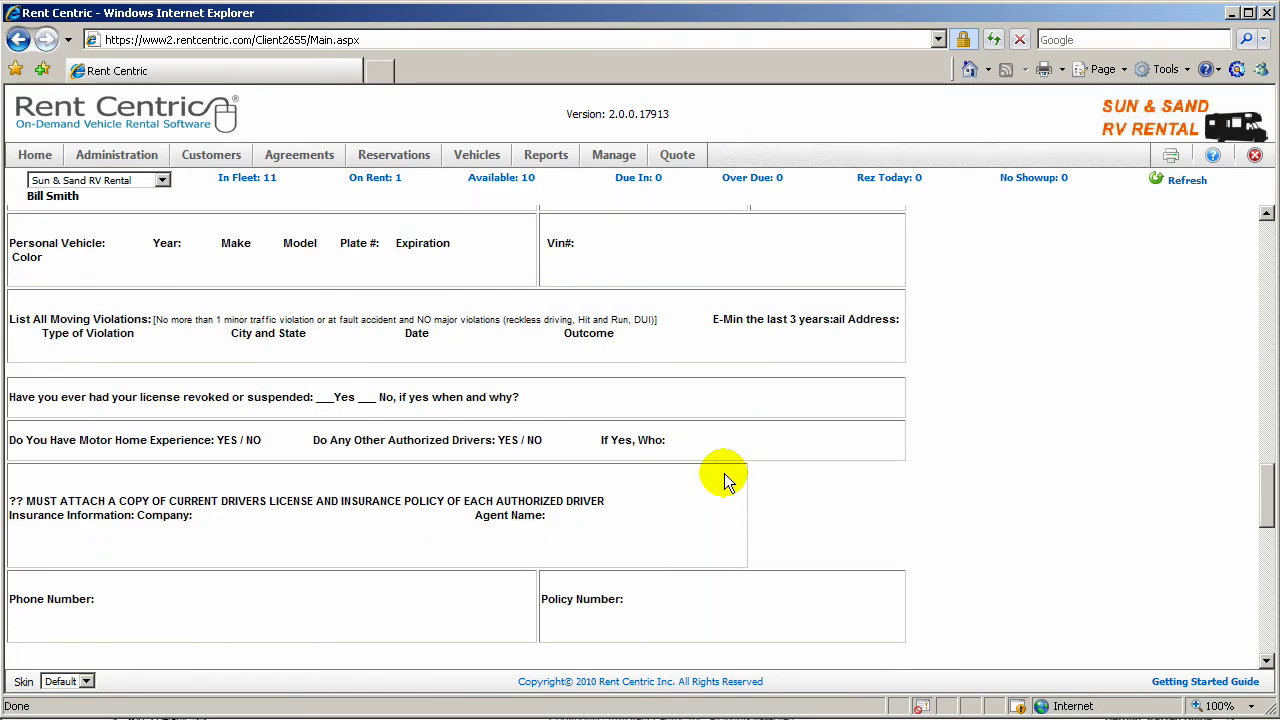
scroll(726, 480, "up", 20)
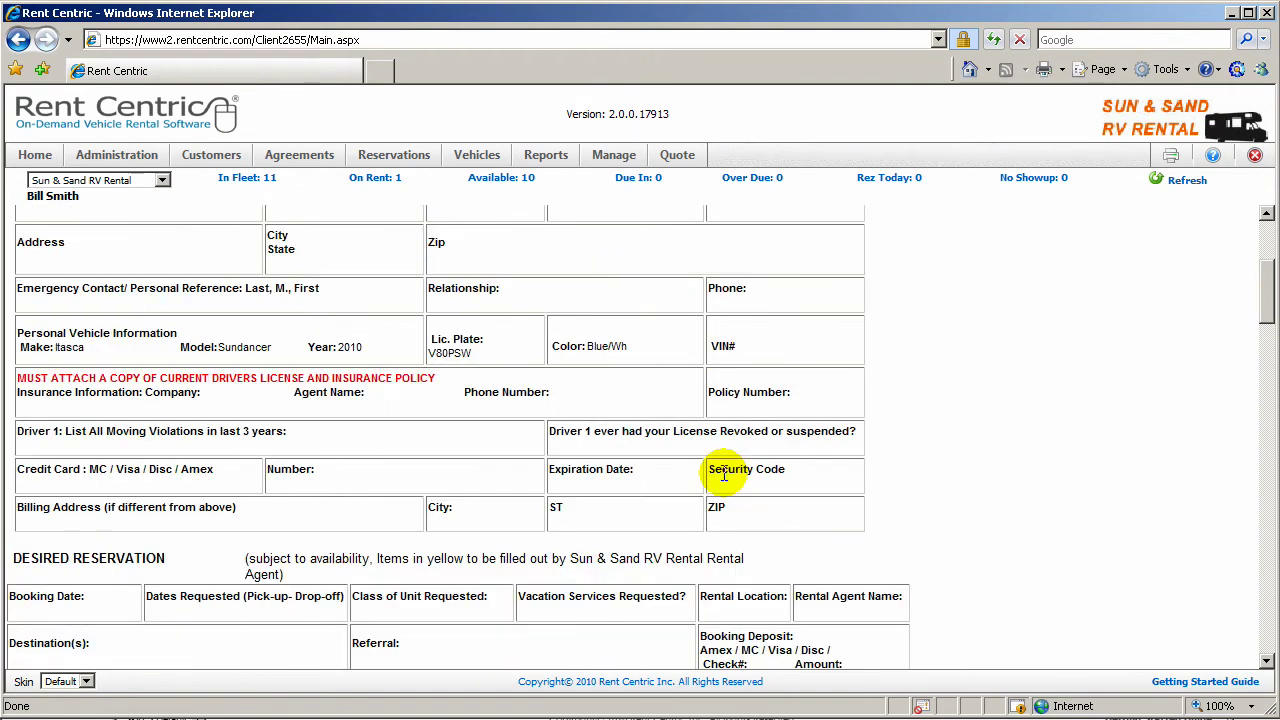
scroll(724, 476, "up", 3)
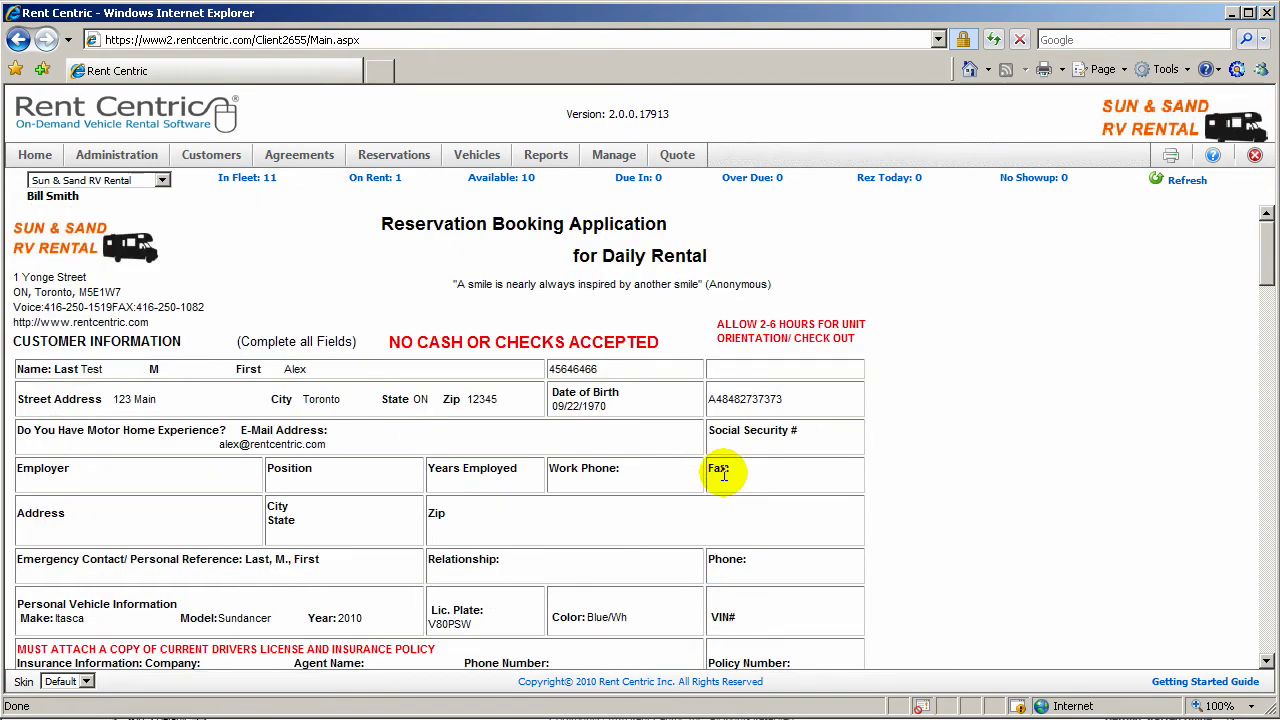
left_click(17, 42)
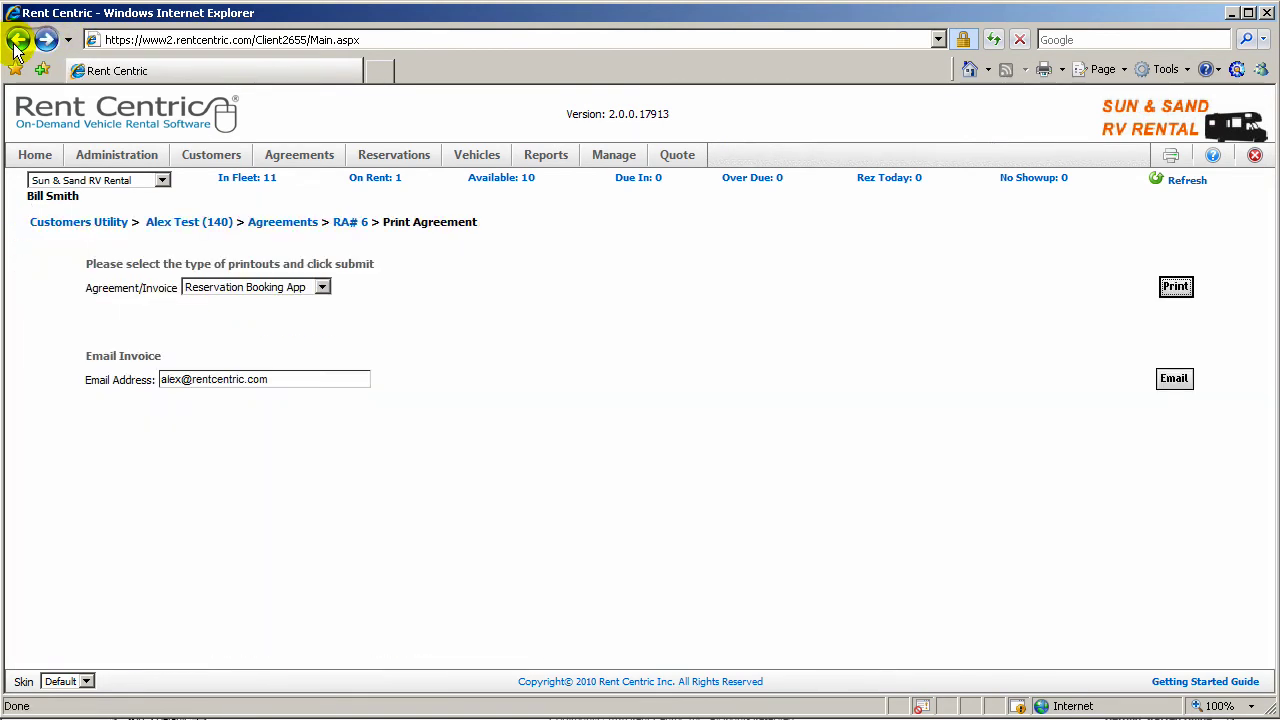
left_click(350, 222)
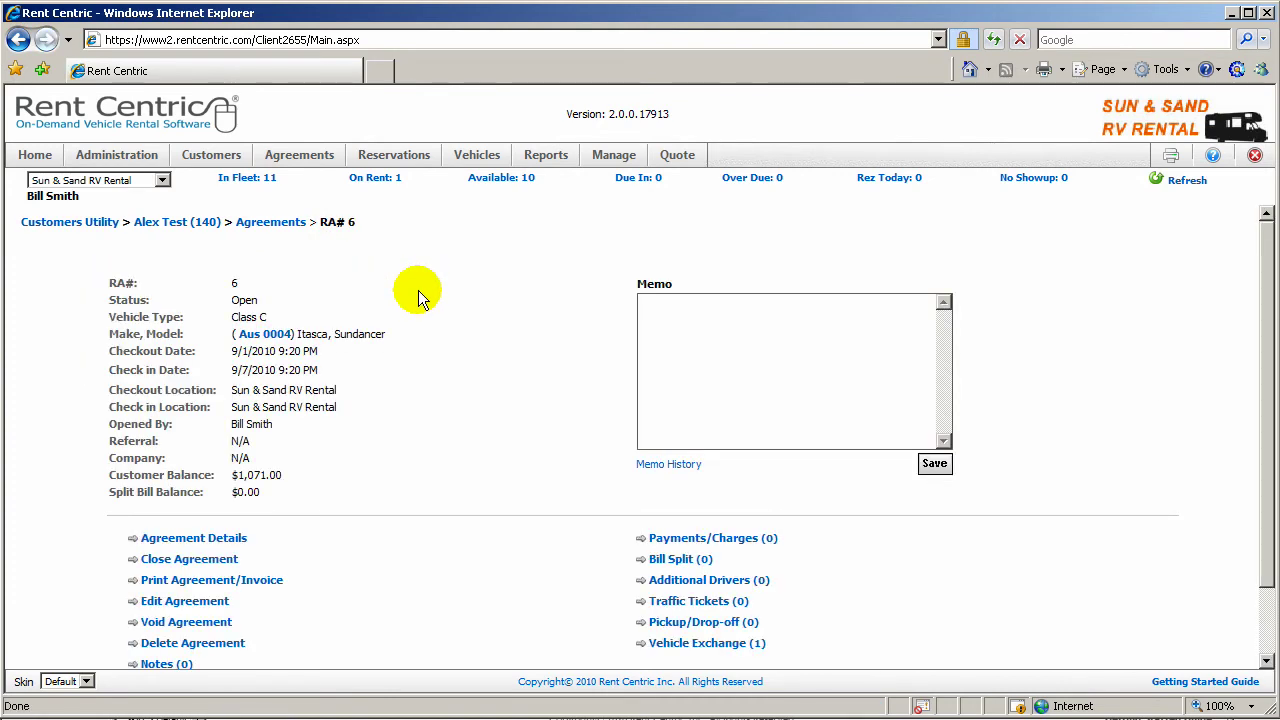
Step: Close RA# 6 for check-in with Propane Level In about 3 and Hour In 20
left_click(203, 564)
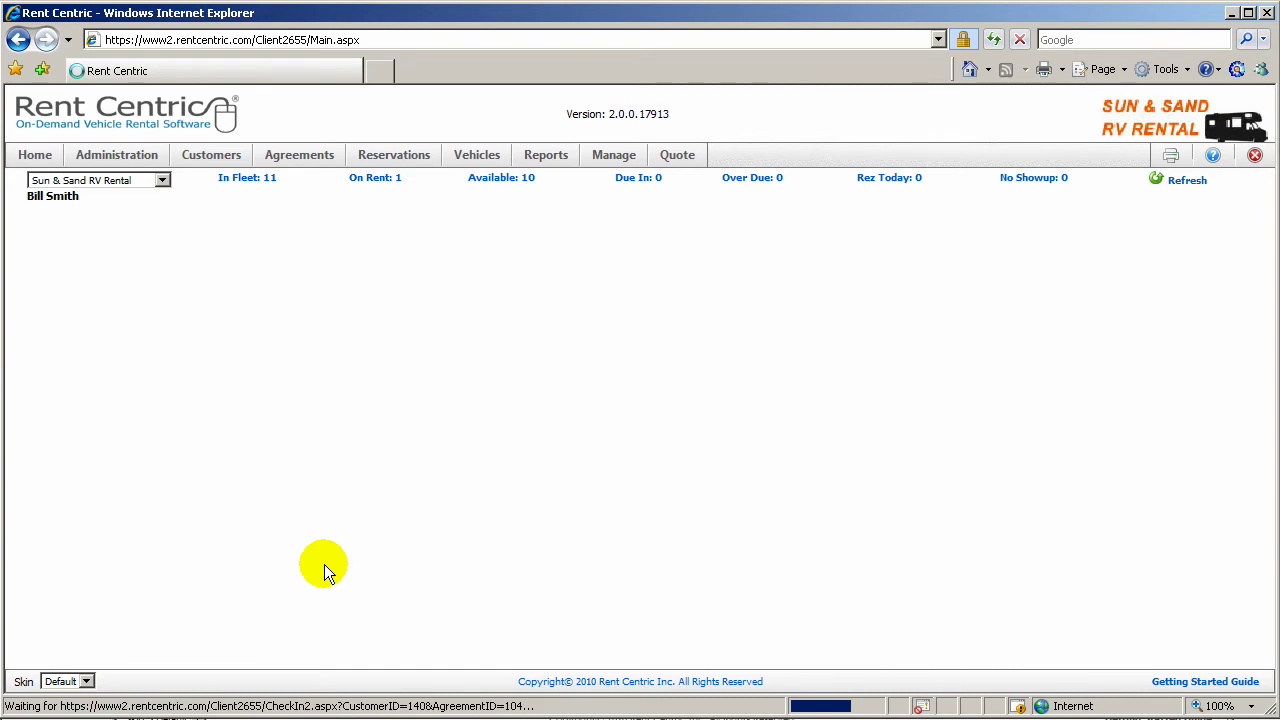
scroll(360, 599, "down", 1)
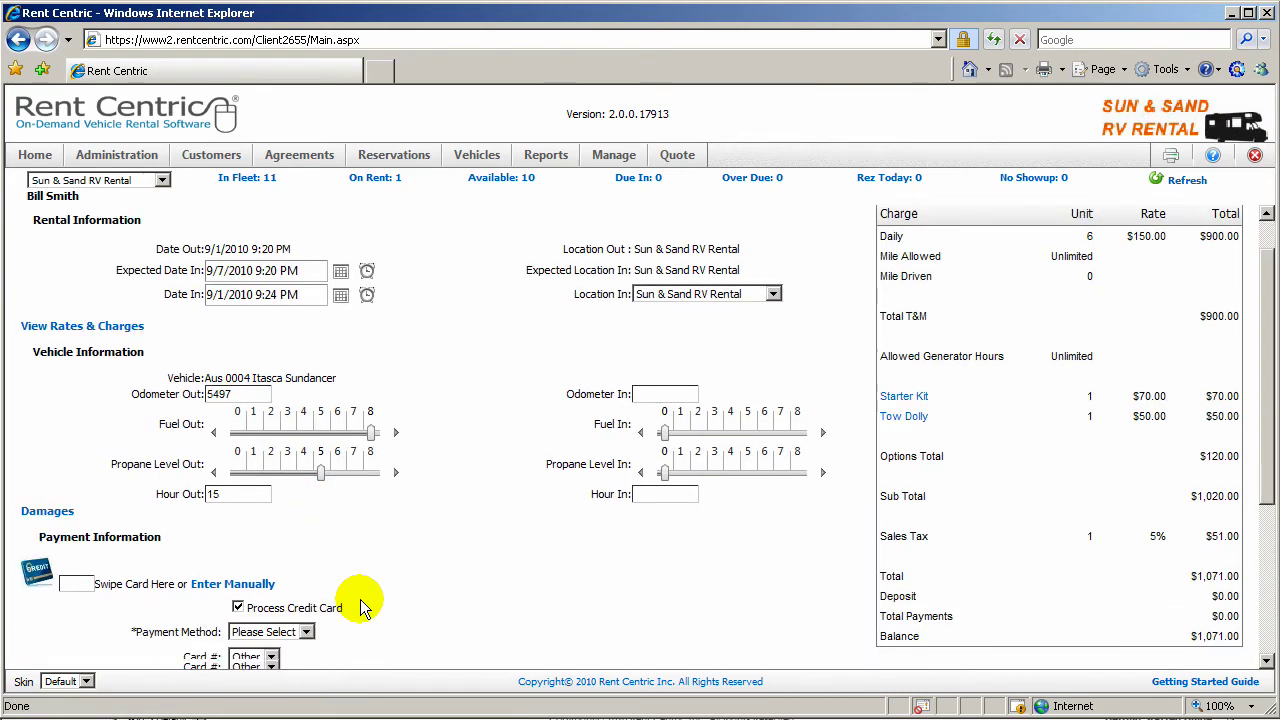
left_click(230, 261)
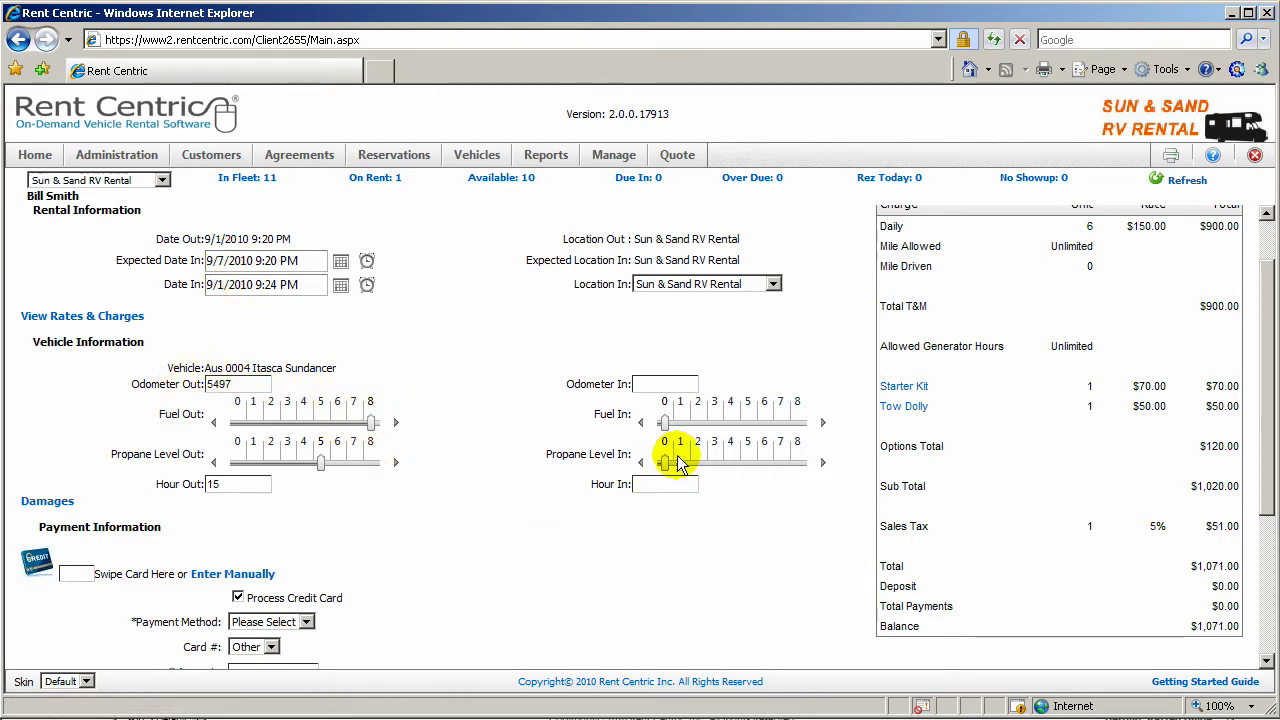
left_click_drag(668, 468, 716, 468)
left_click(668, 487)
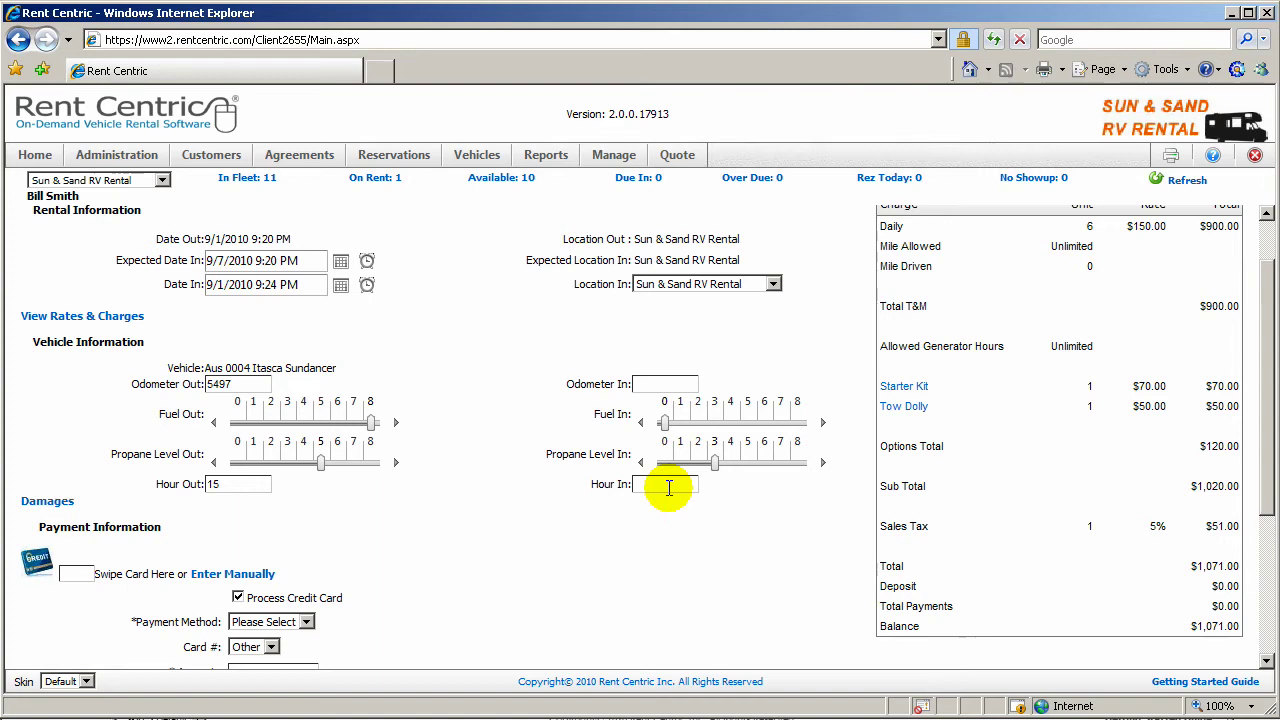
type("20")
scroll(818, 550, "up", 1)
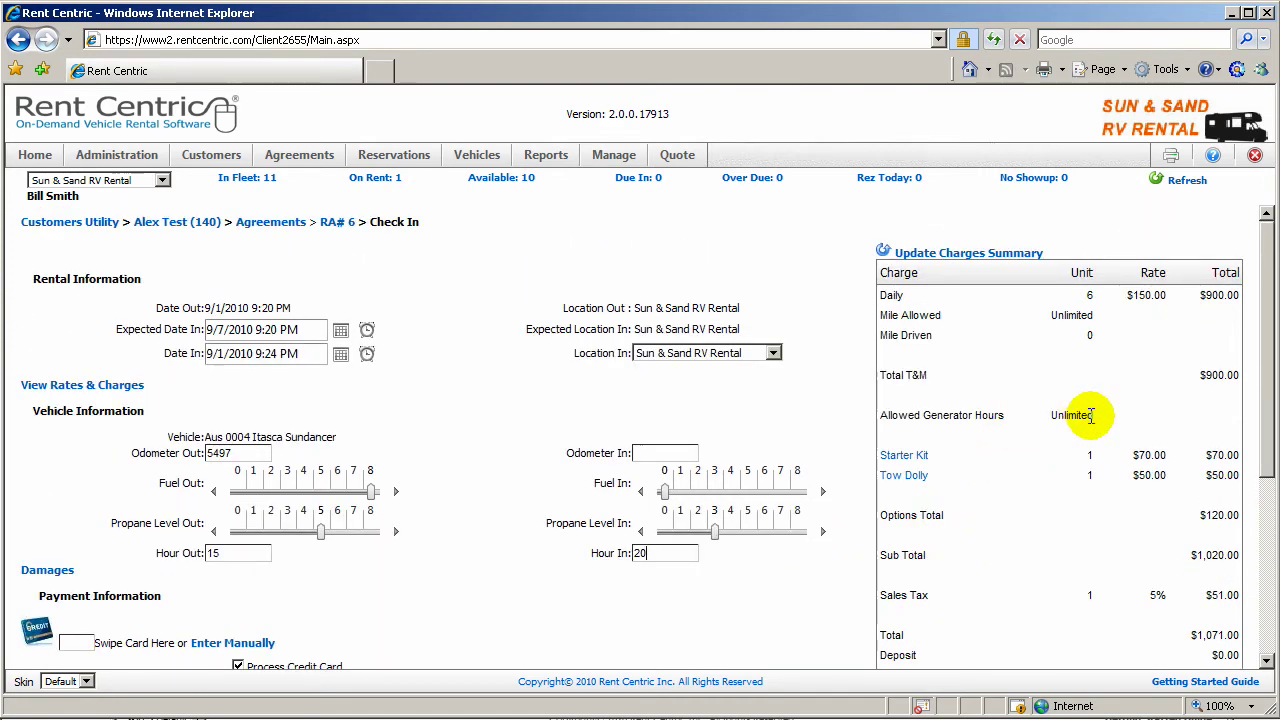
left_click_drag(1087, 415, 995, 400)
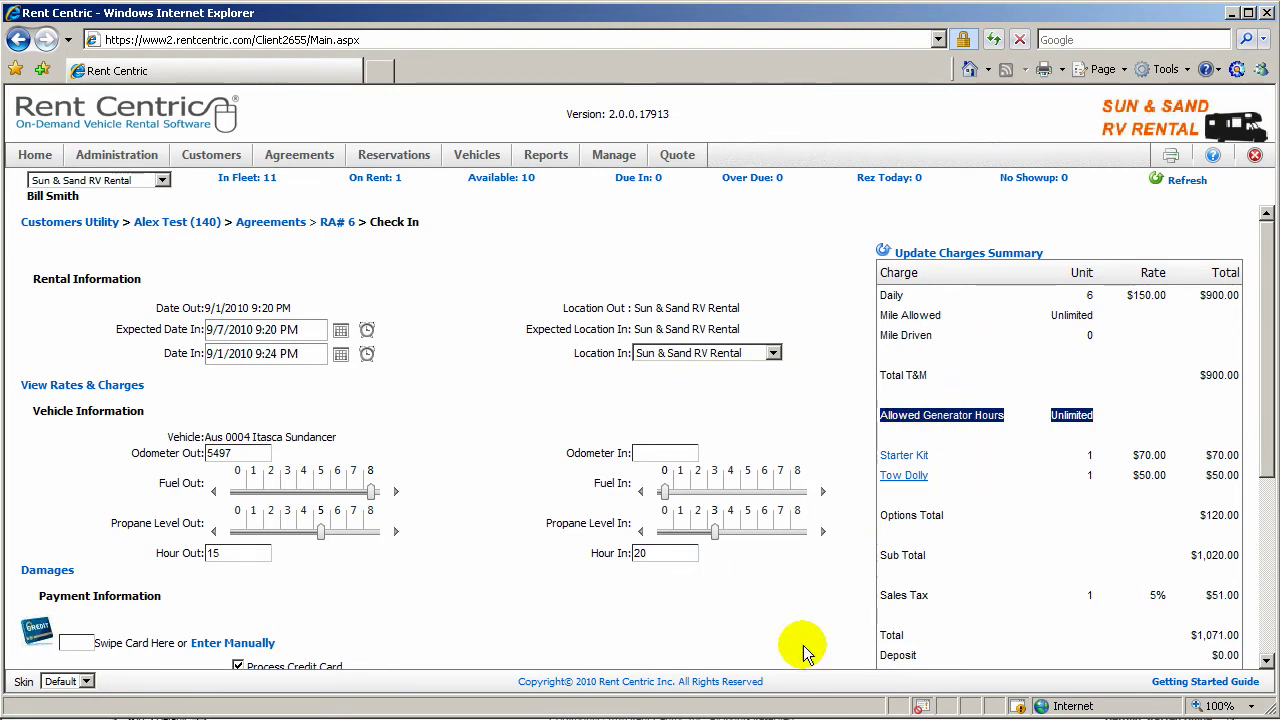
scroll(962, 597, "down", 3)
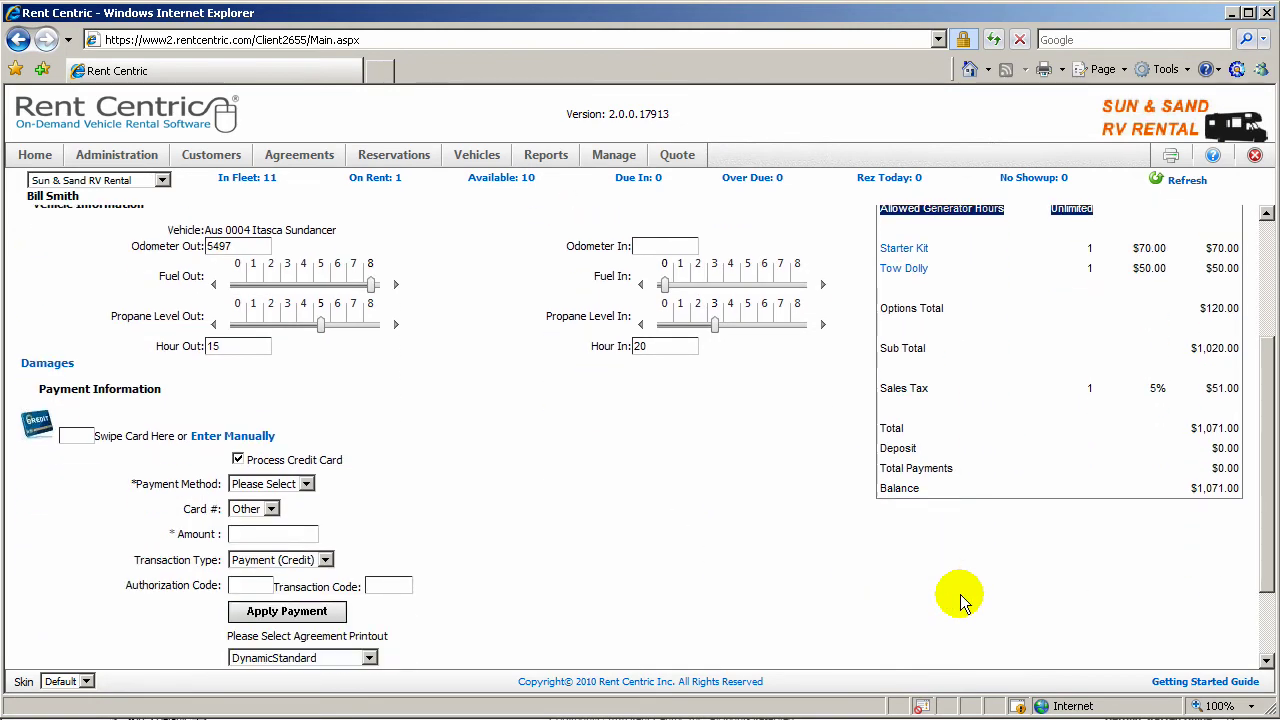
scroll(962, 597, "down", 1)
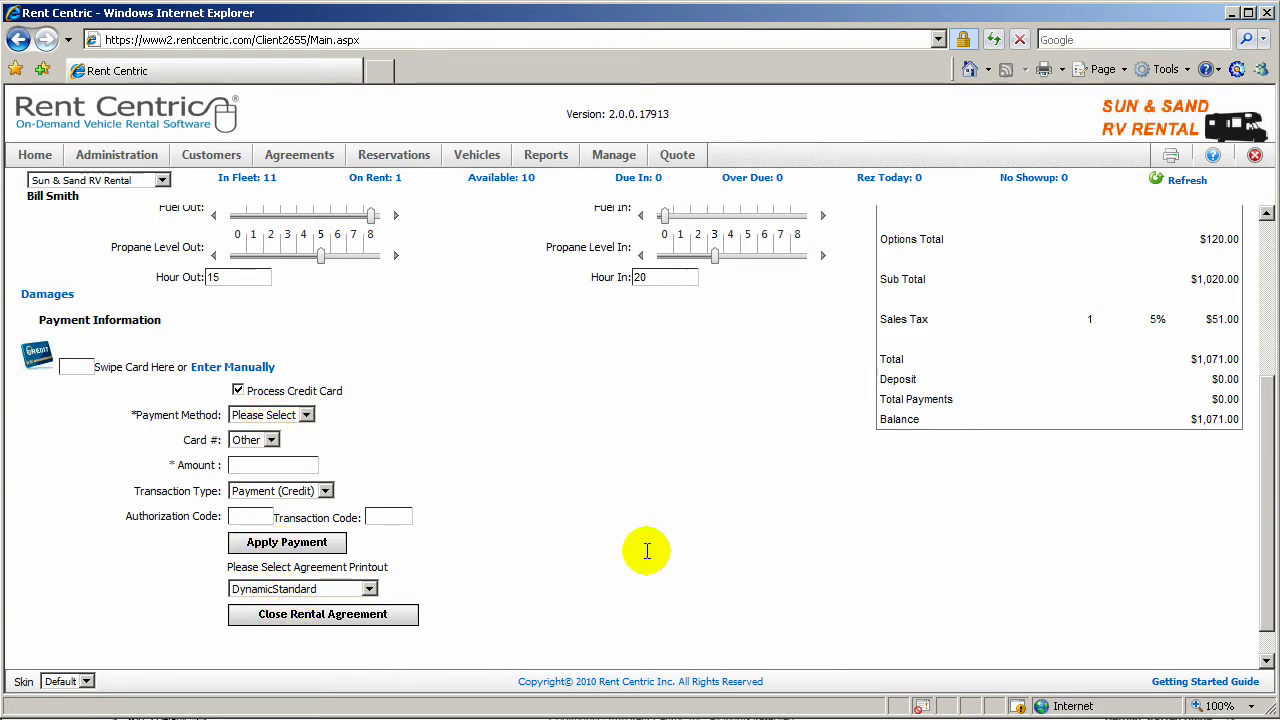
scroll(647, 551, "up", 3)
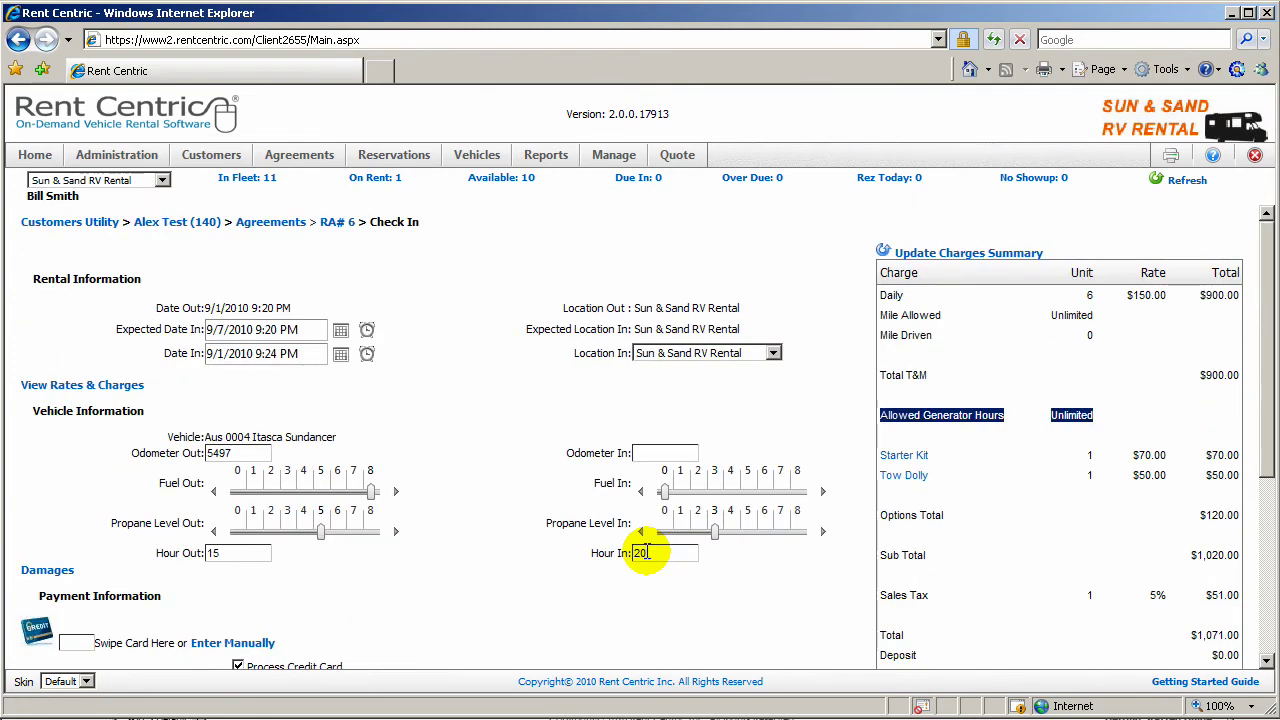
Step: Go to the Reports page and scroll to the Rentals & Reservations reports
left_click(552, 156)
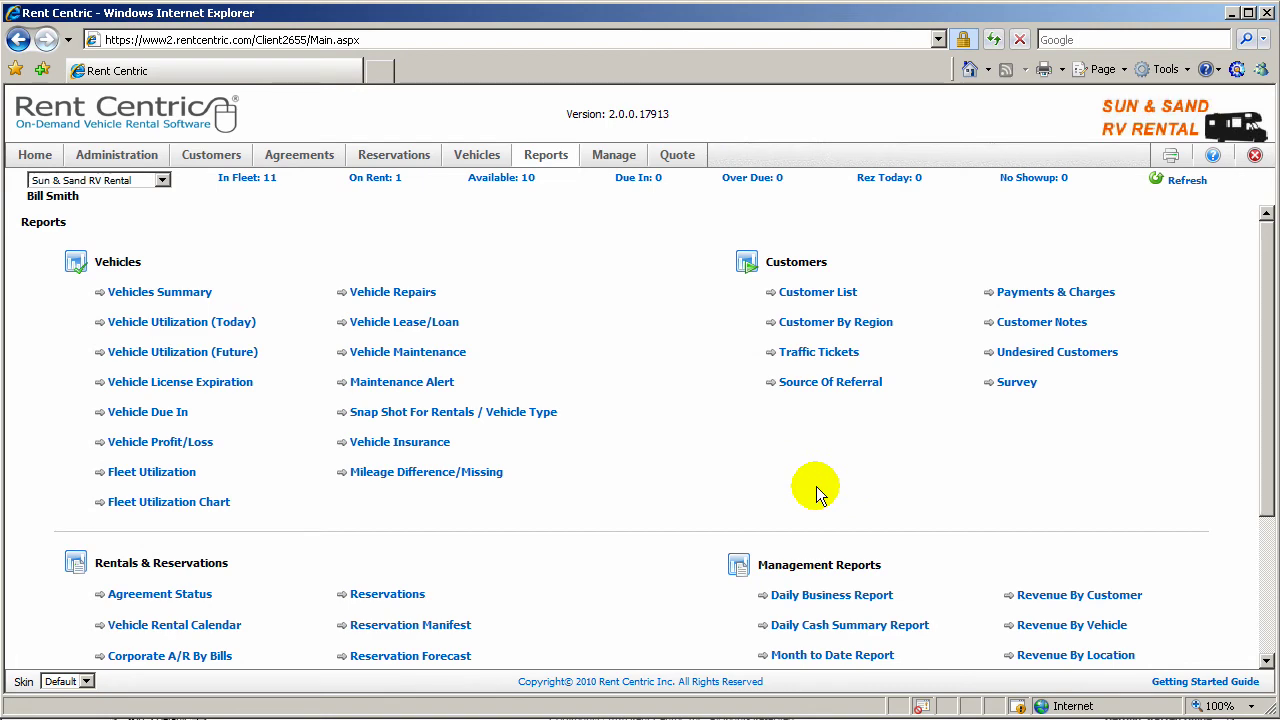
scroll(679, 507, "down", 4)
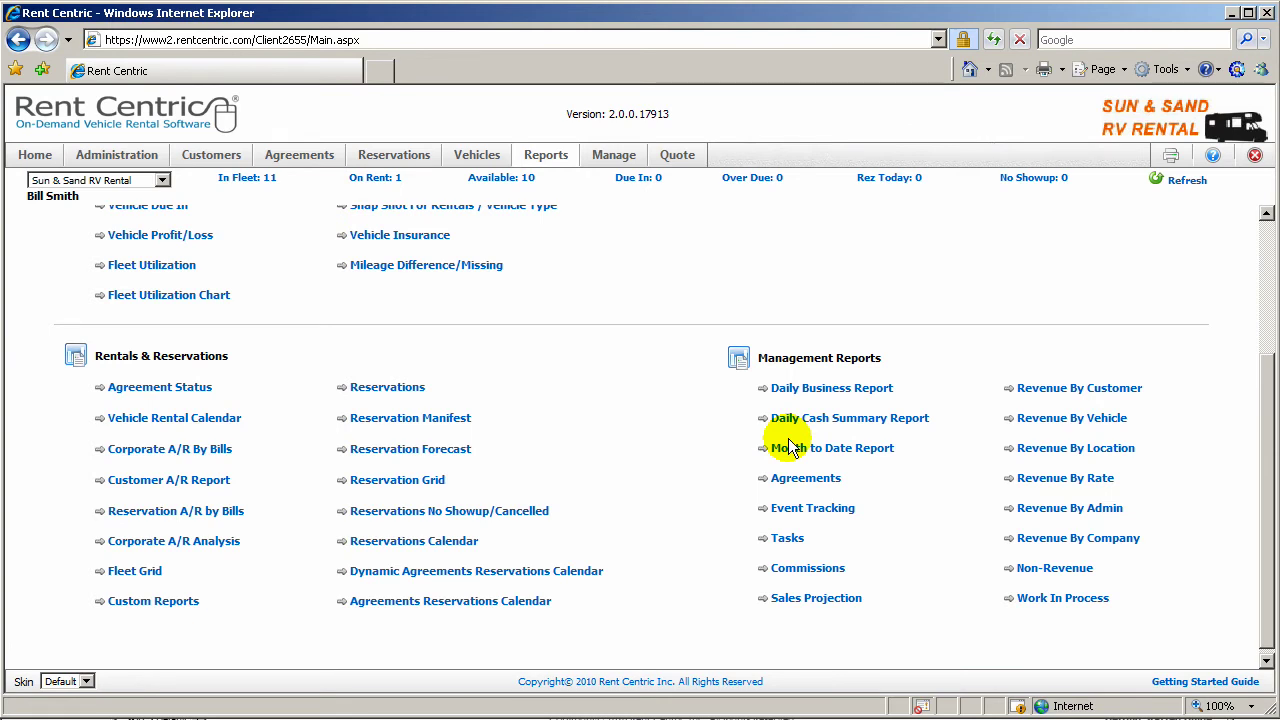
Step: Run the Dynamic Agreements Reservations Calendar report from 9/1/2010 to 10/1/2010
left_click(455, 572)
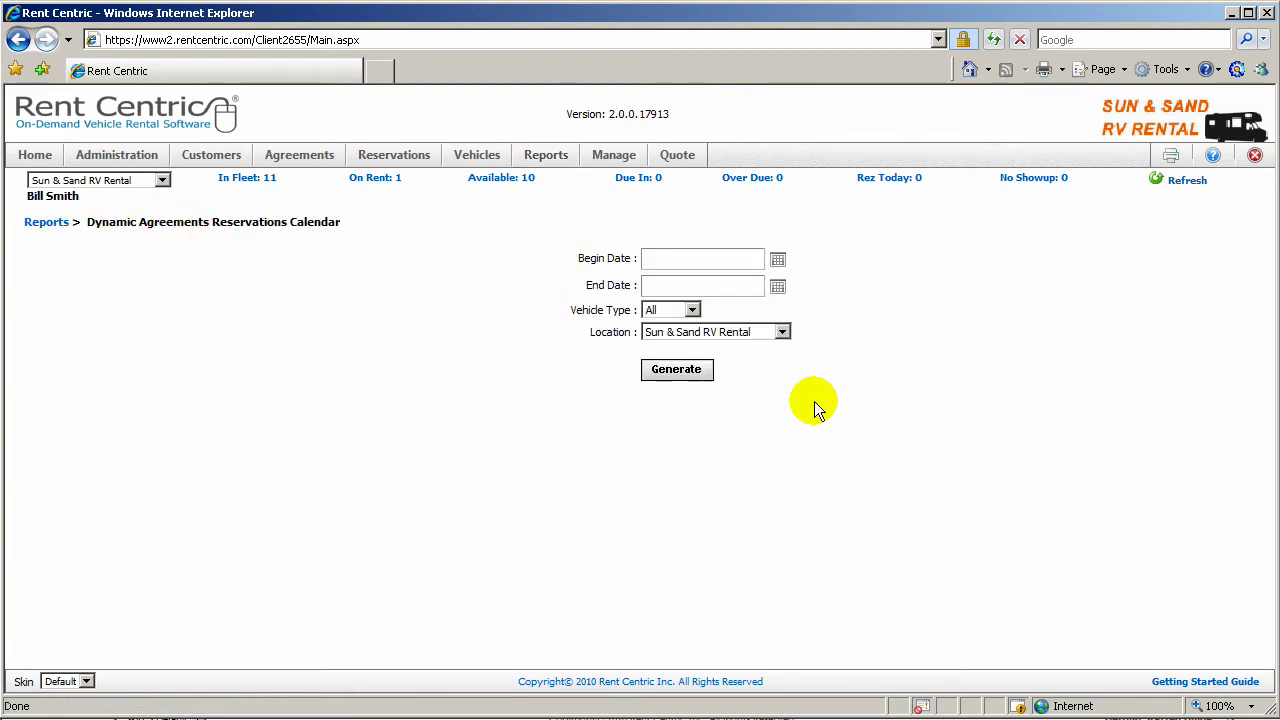
left_click(778, 261)
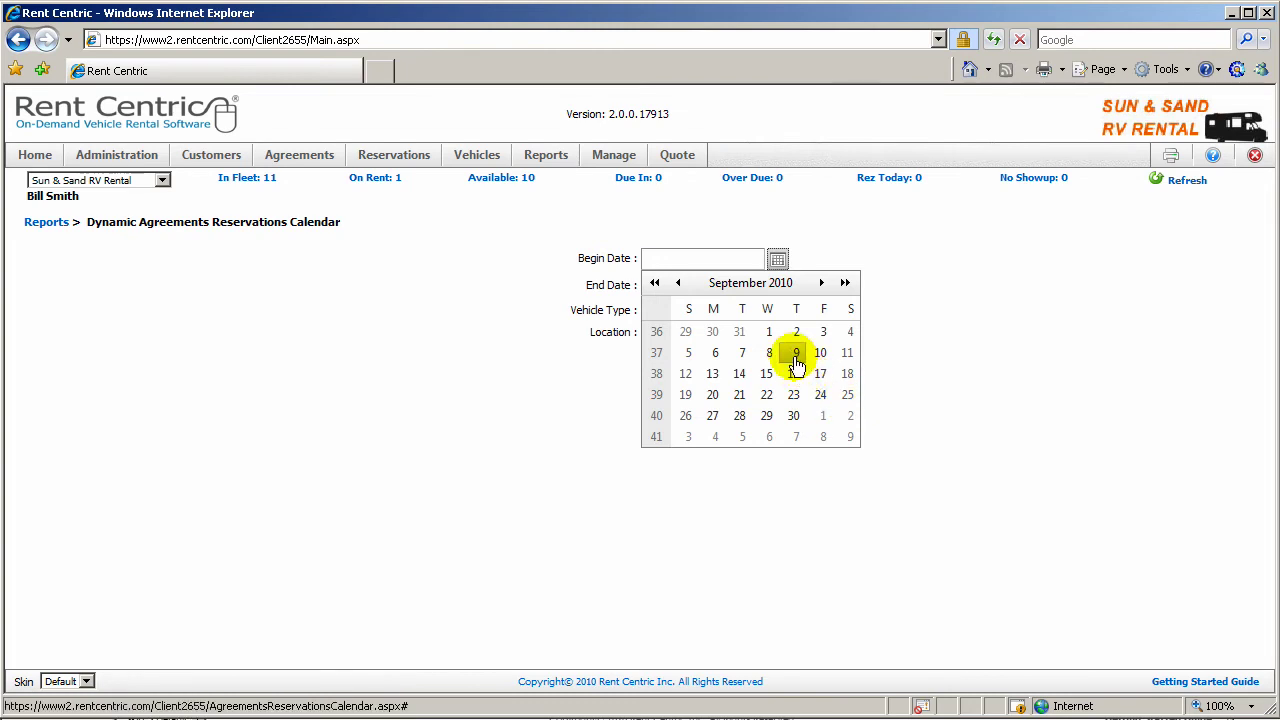
left_click(767, 329)
left_click(778, 293)
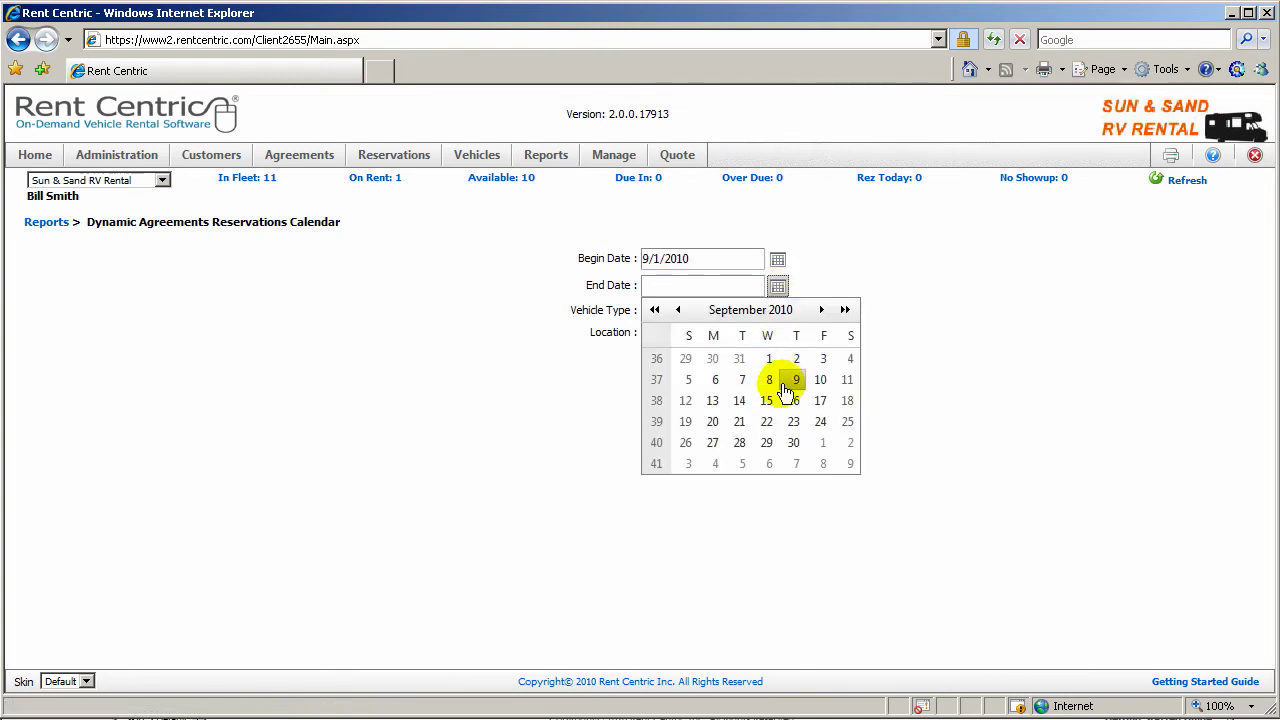
left_click(818, 443)
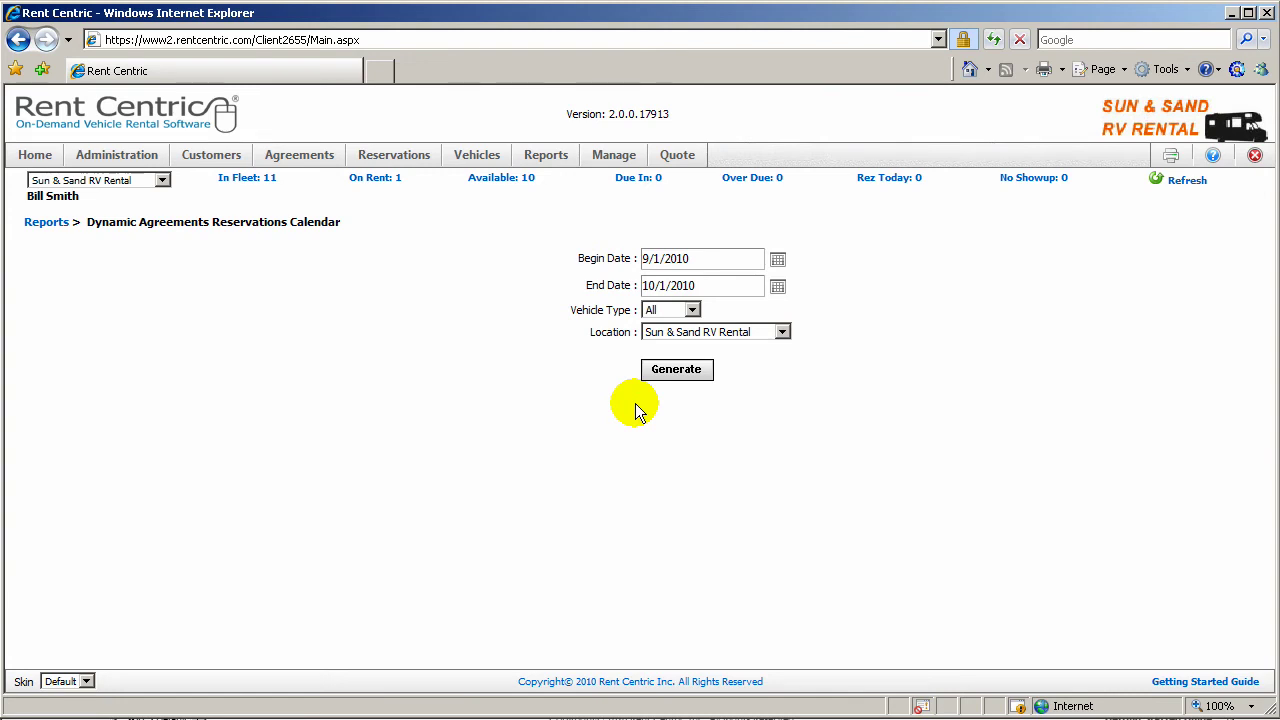
left_click(677, 371)
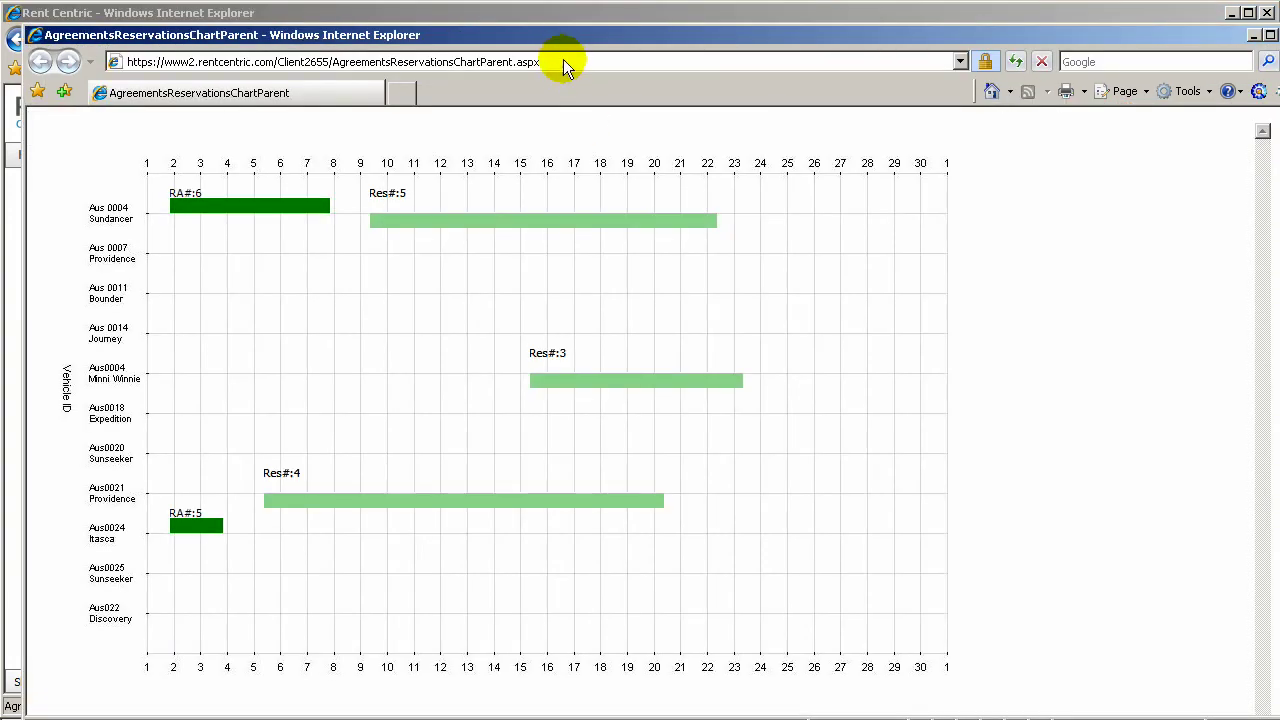
Step: Move reservation Res#4 onto vehicle Aus0020, accepting the vehicle type change
left_click_drag(556, 38, 537, 21)
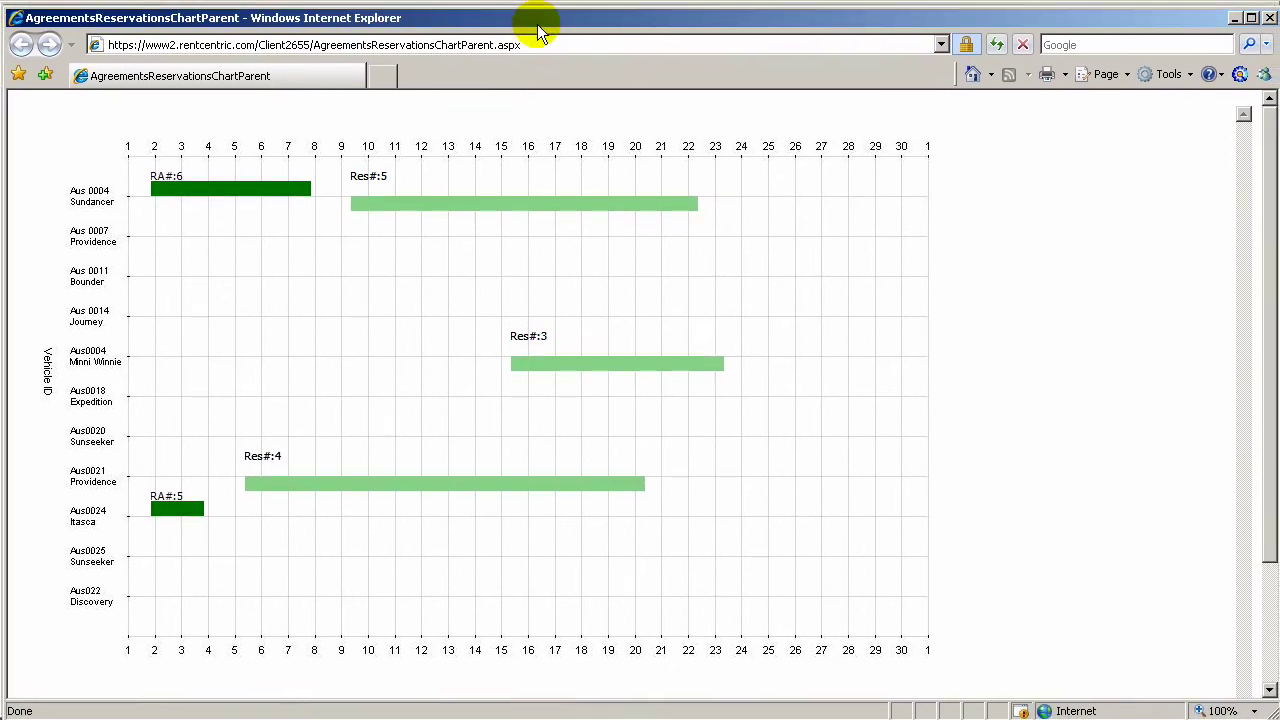
mouse_move(416, 210)
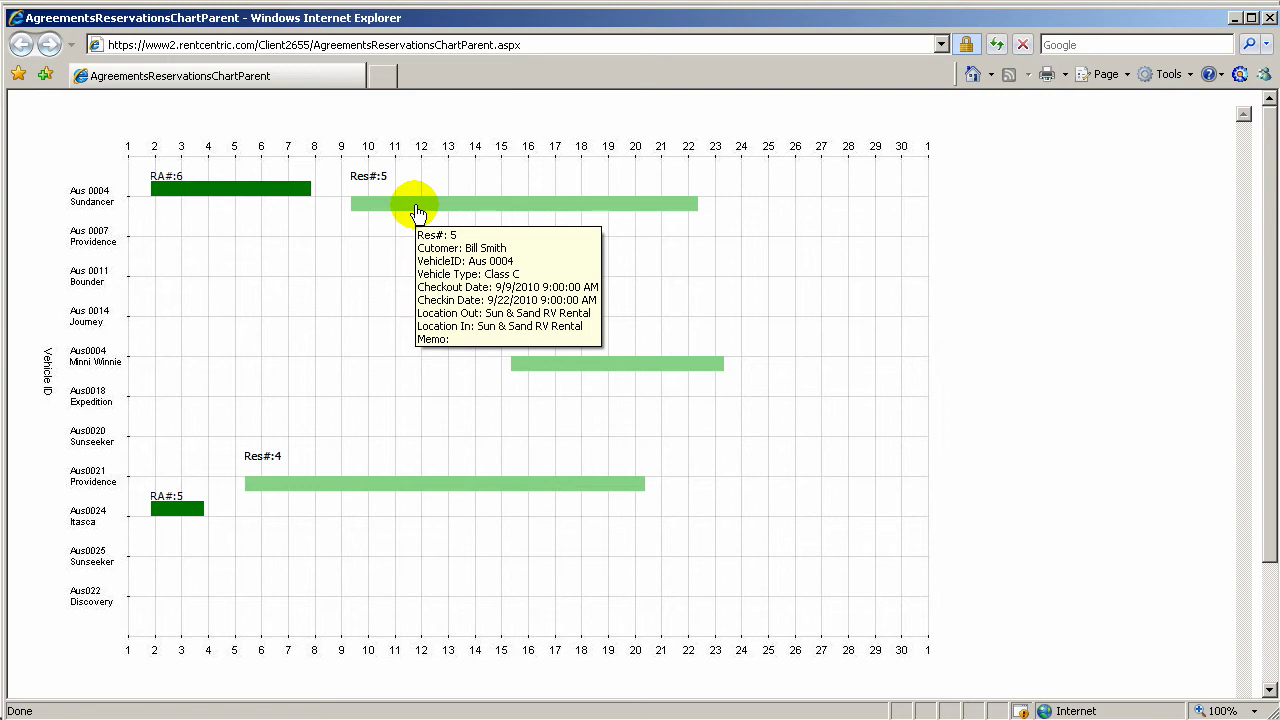
mouse_move(255, 193)
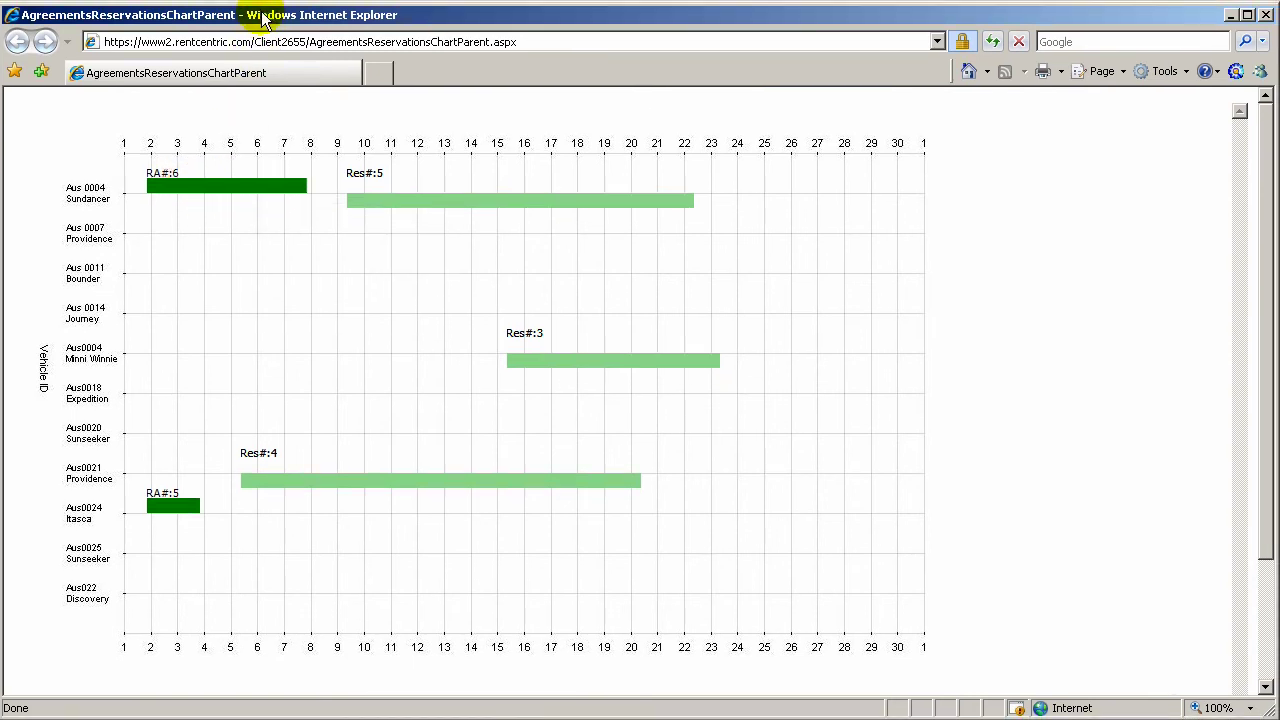
mouse_move(399, 204)
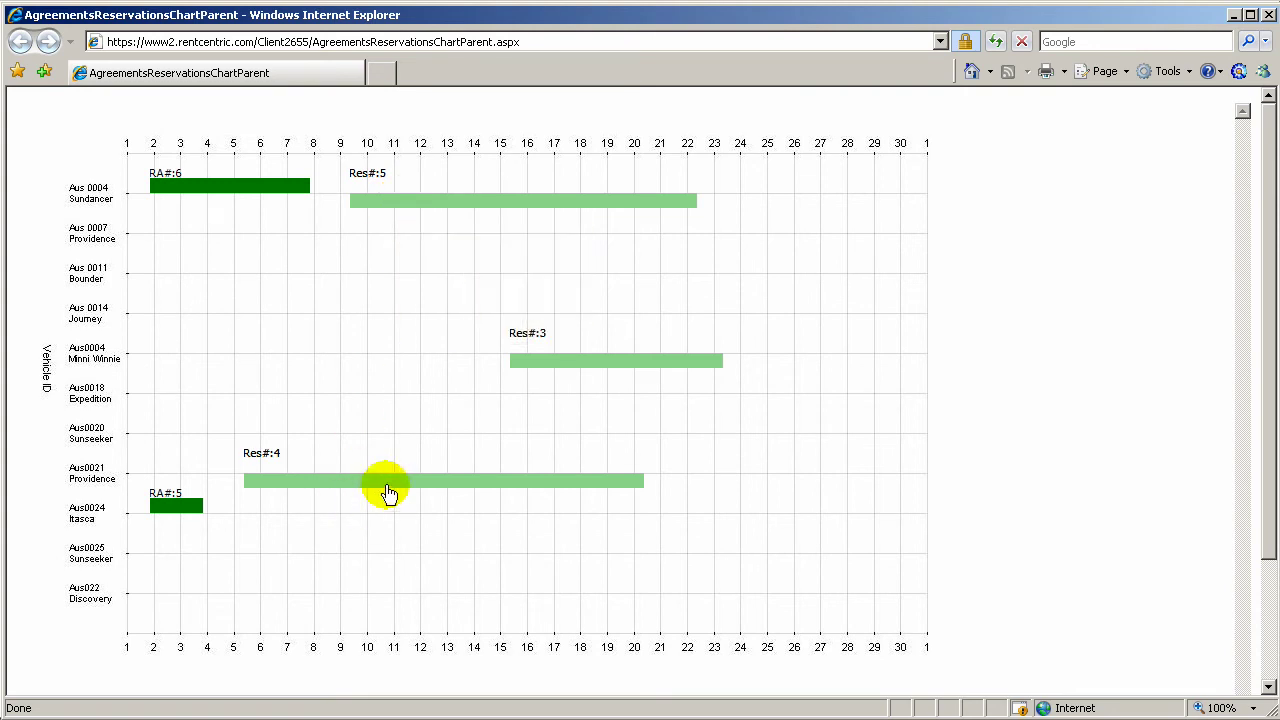
mouse_move(388, 489)
left_click_drag(388, 489, 386, 429)
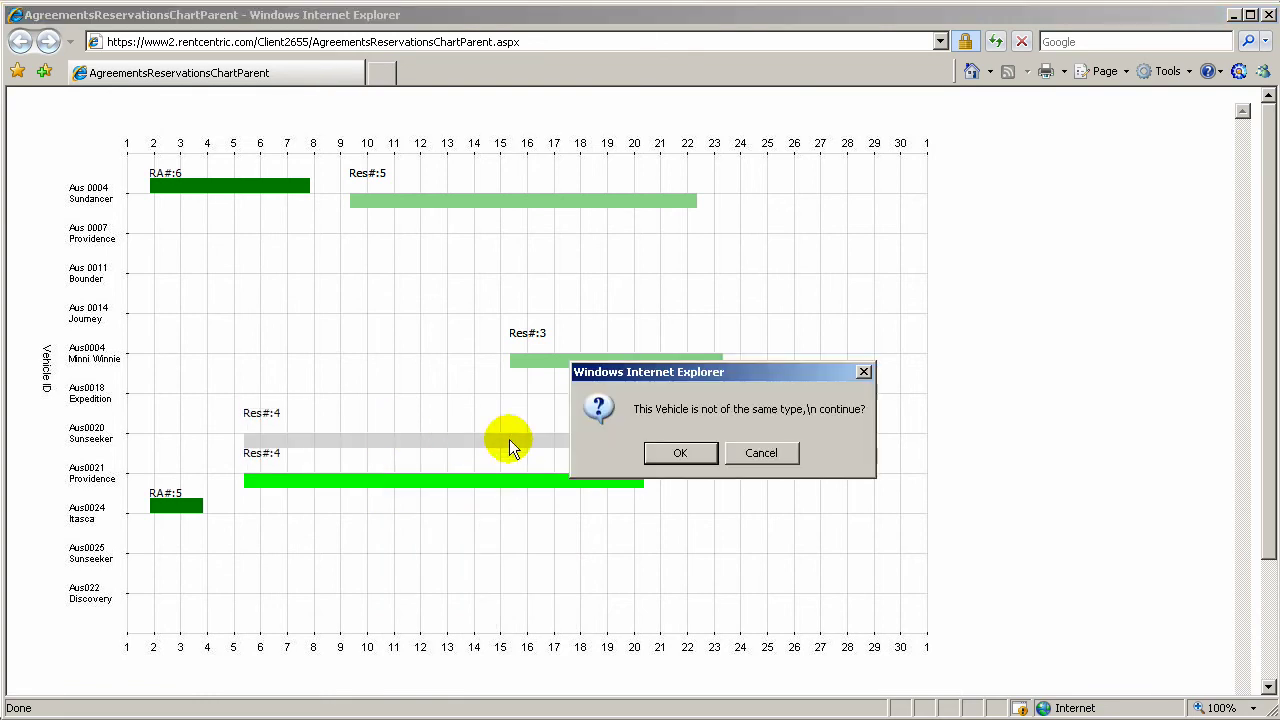
left_click(679, 455)
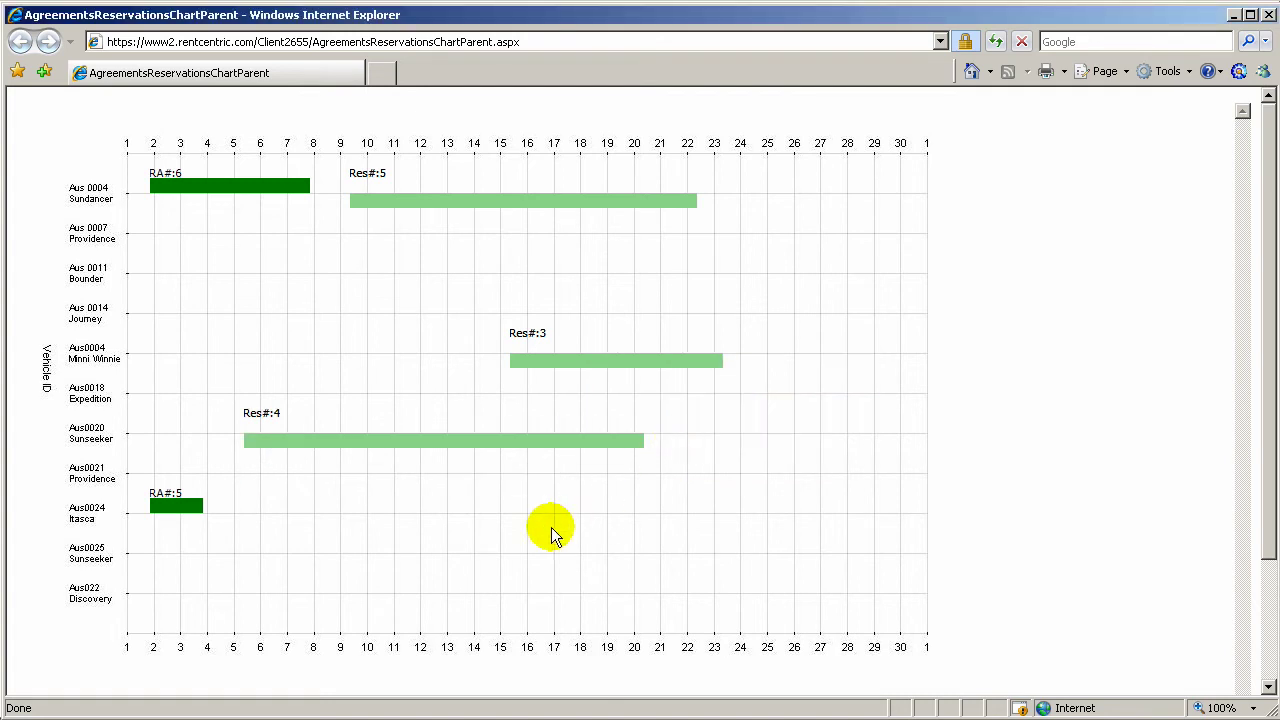
Step: Move reservation Res#3 onto vehicle Aus0018 and confirm the reassignment
mouse_move(333, 447)
left_click_drag(561, 362, 557, 392)
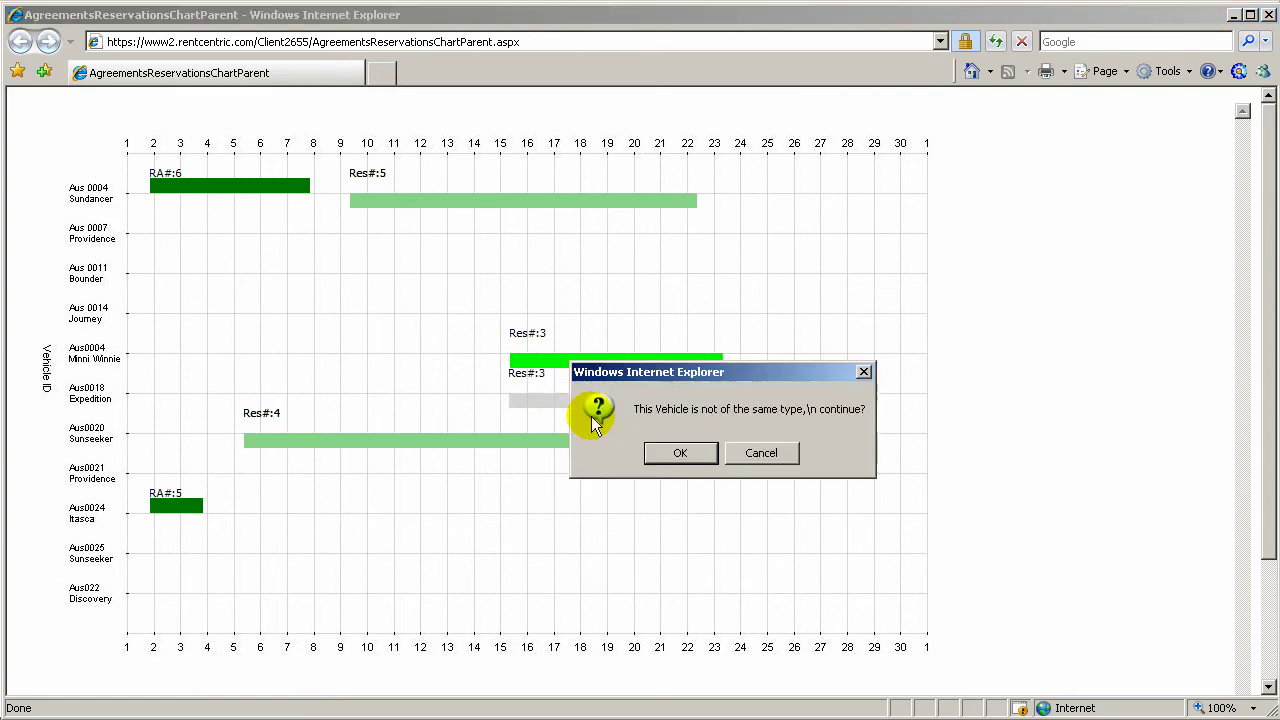
left_click(681, 454)
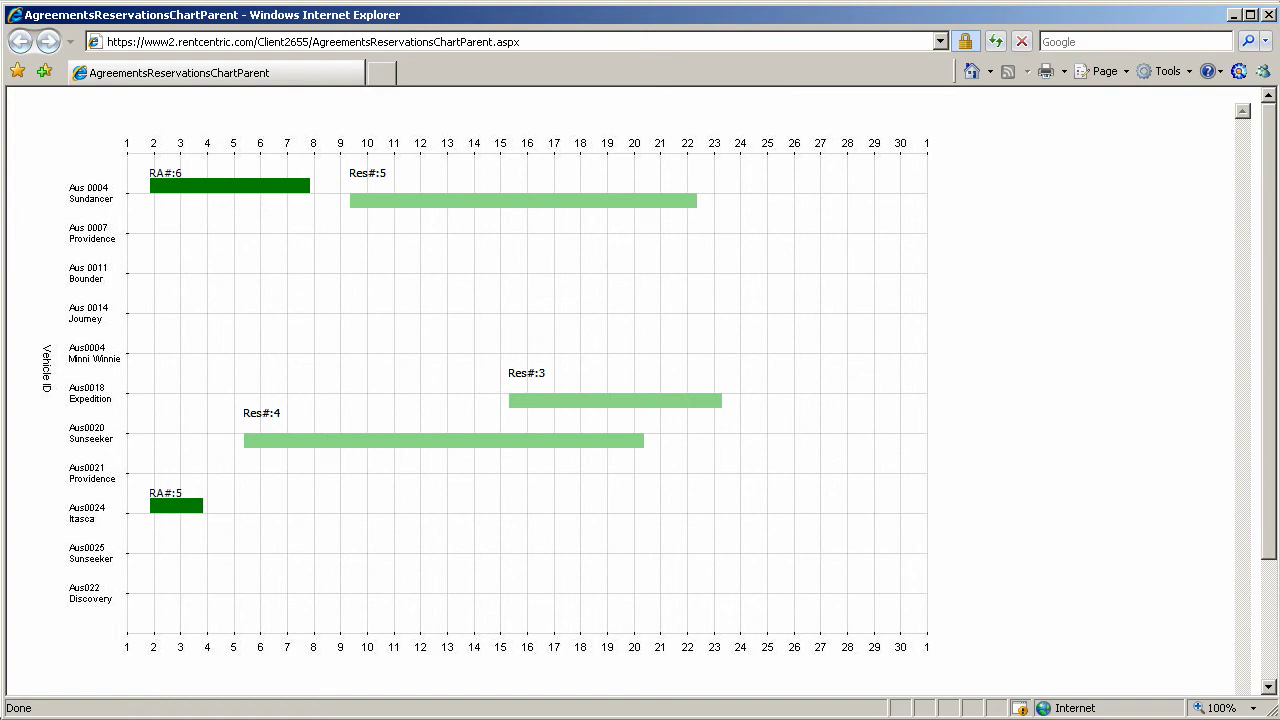
Step: Close the calendar chart and navigate via Home and Administration to Web Customer settings
left_click(1267, 15)
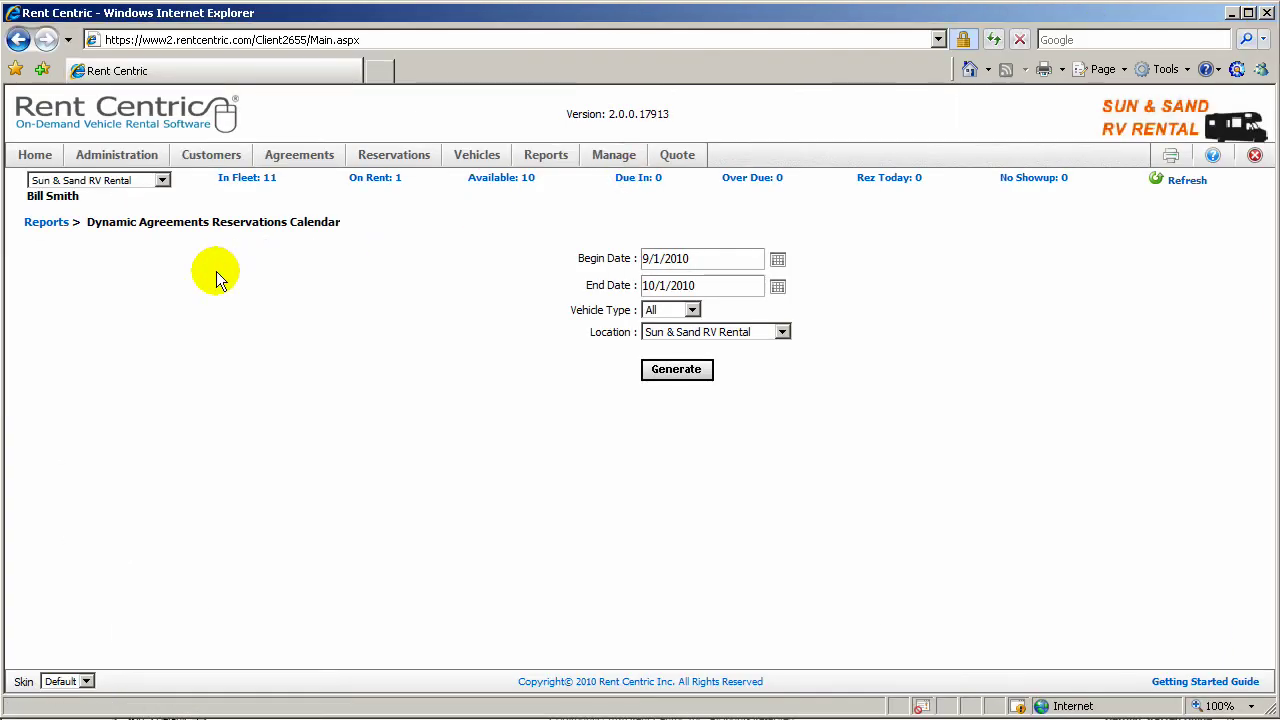
left_click(34, 155)
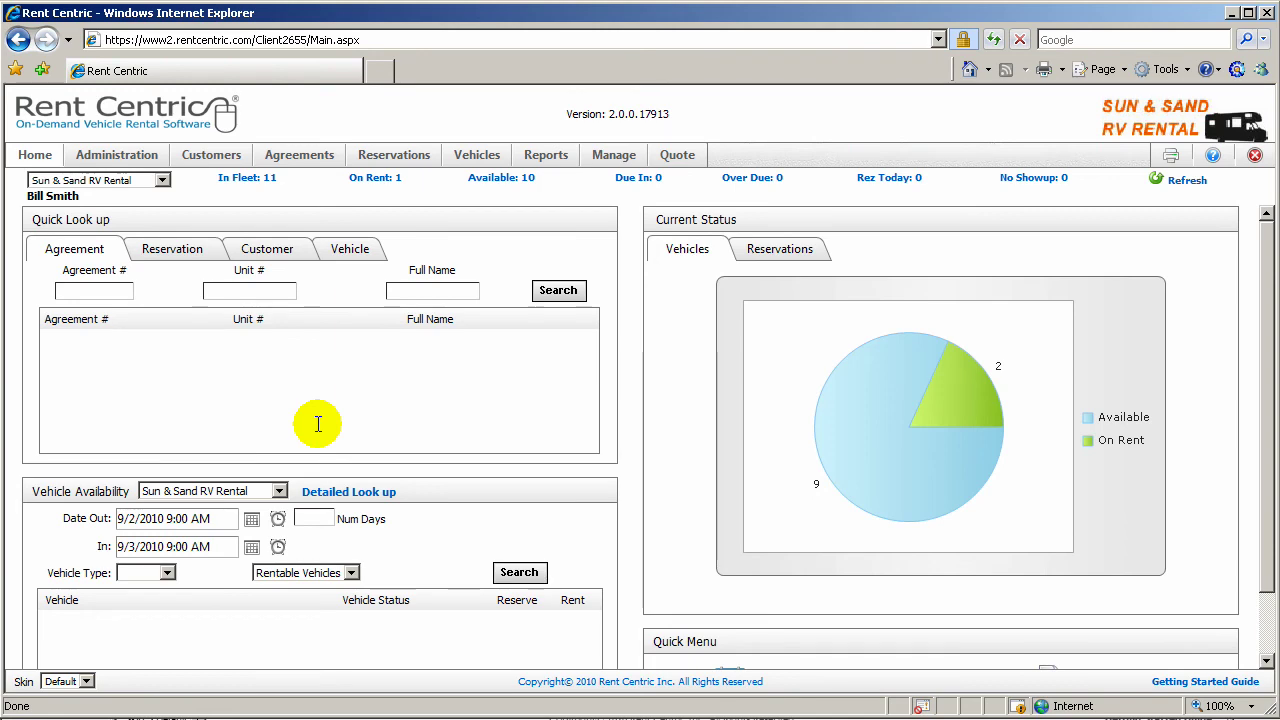
left_click(117, 155)
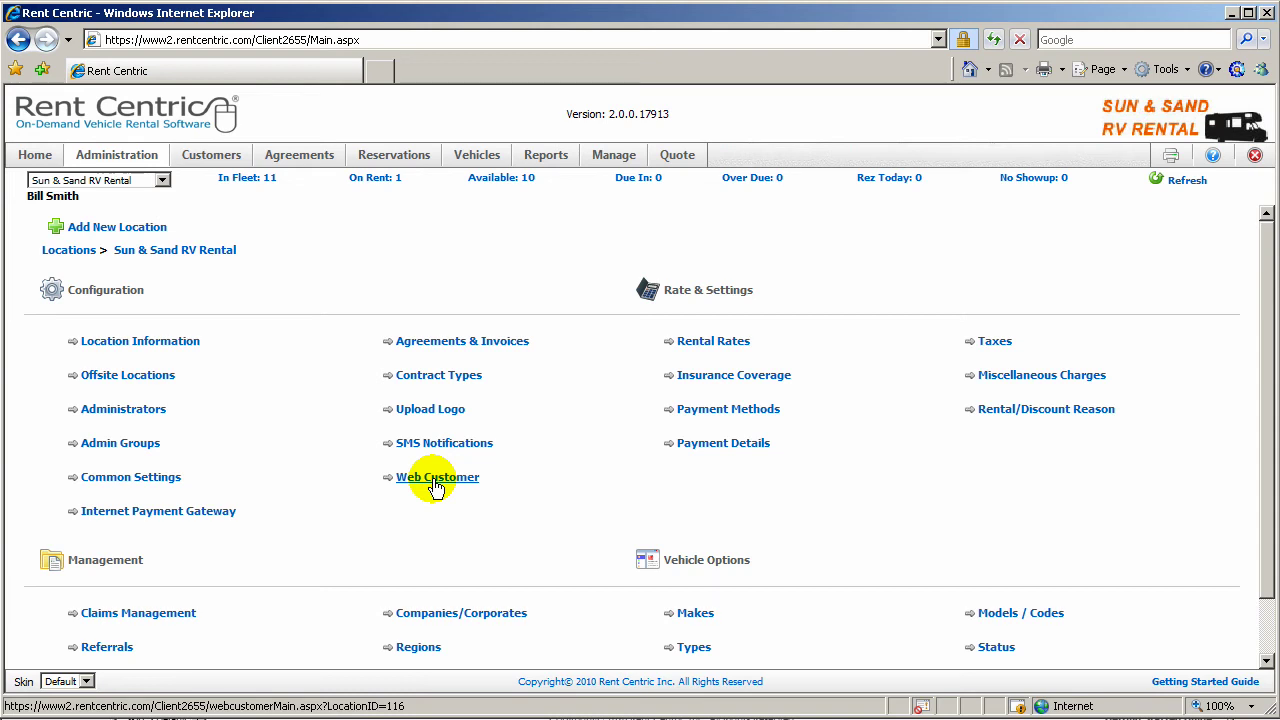
left_click(437, 480)
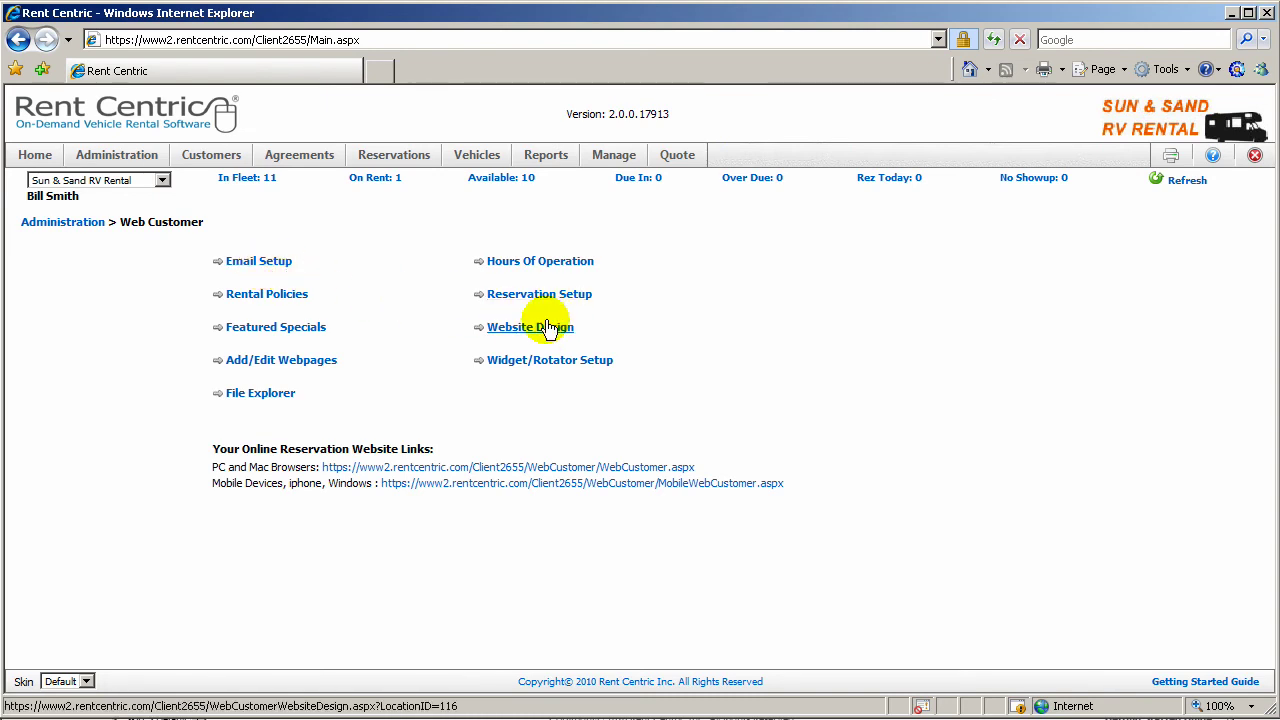
Step: Look over the Reservation Setup options, then return to the Web Customer page
left_click(551, 296)
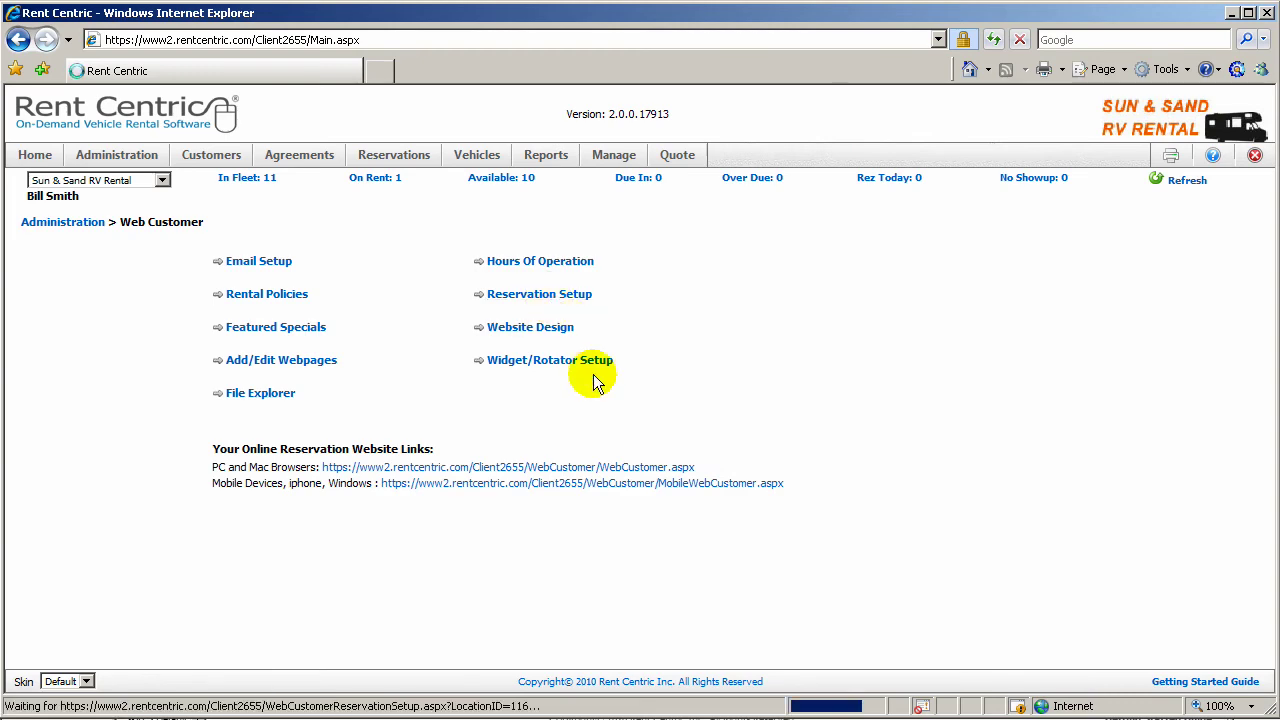
scroll(597, 569, "down", 2)
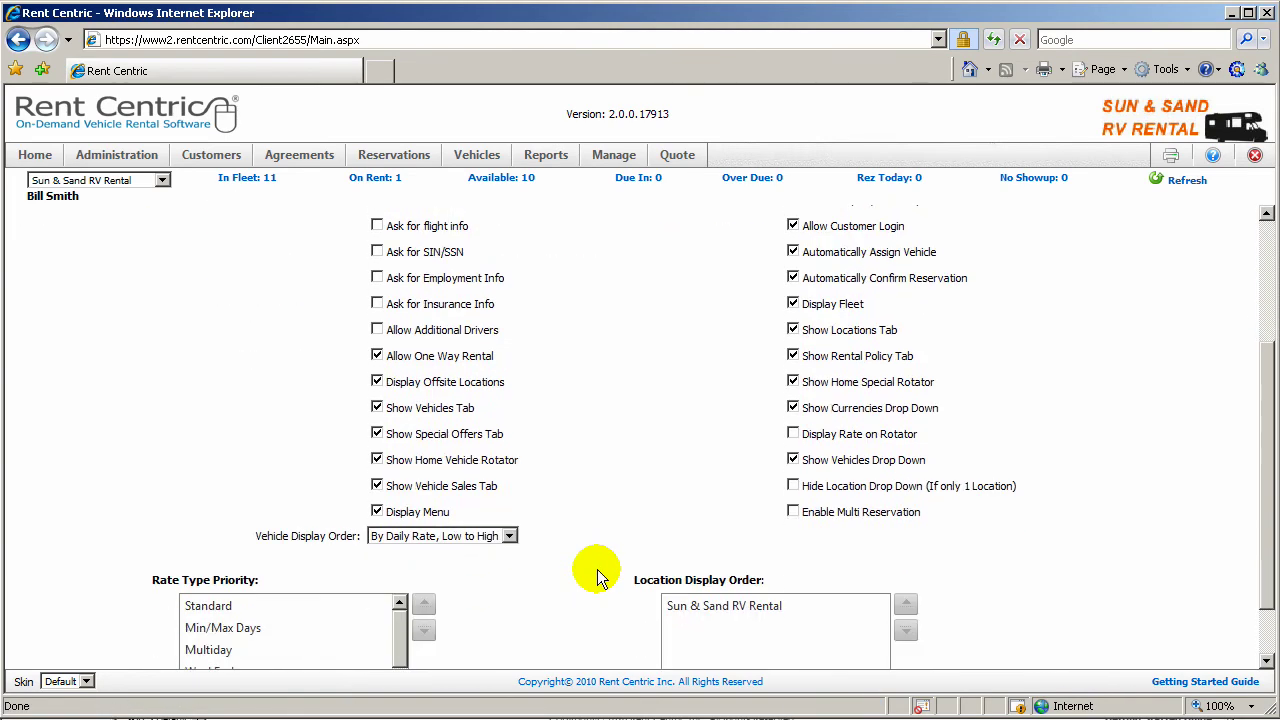
scroll(597, 577, "down", 1)
scroll(280, 586, "up", 2)
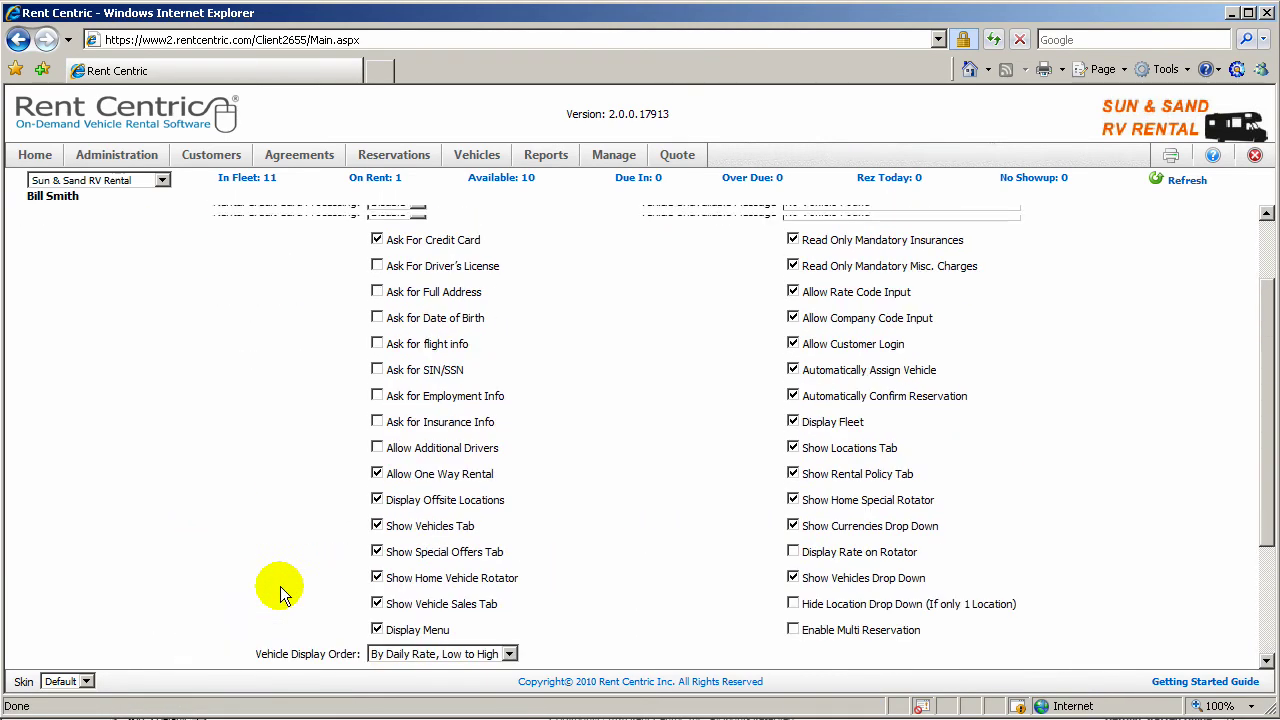
left_click(20, 40)
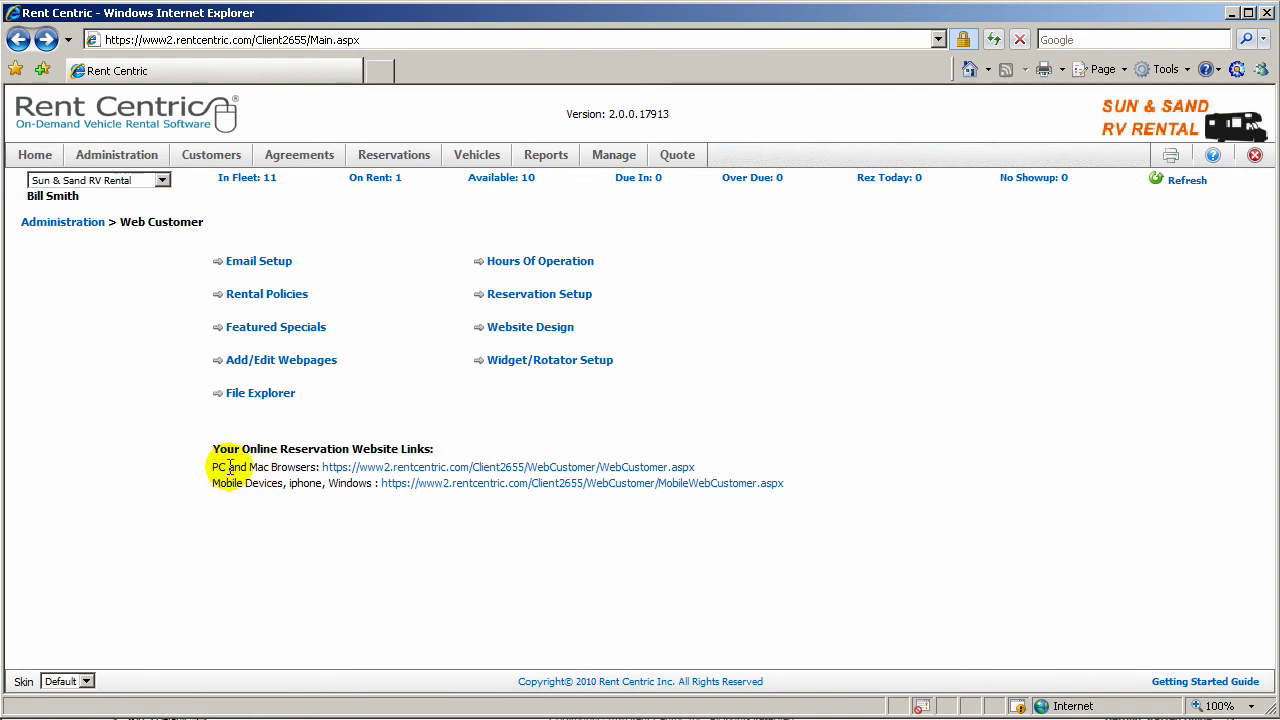
Step: Open the PC and Mac browsers reservation site and quote the Elite motorhome at $105.00
left_click(403, 468)
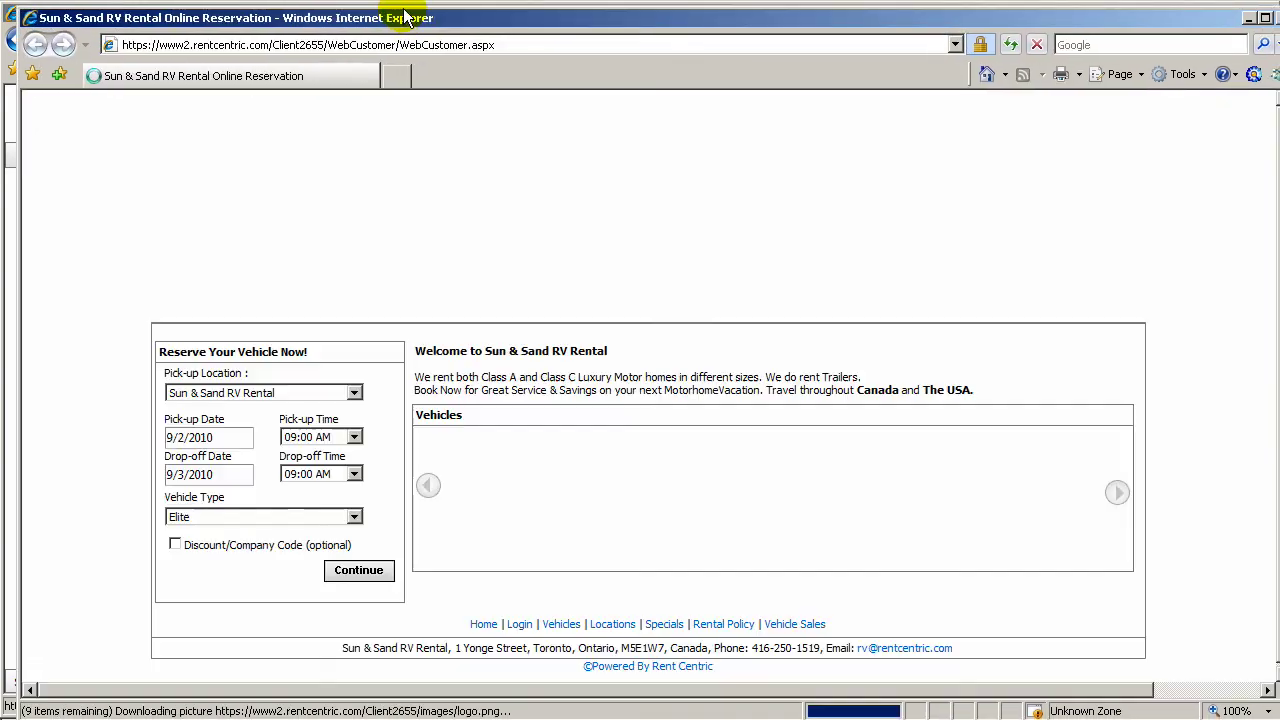
left_click_drag(418, 22, 406, 15)
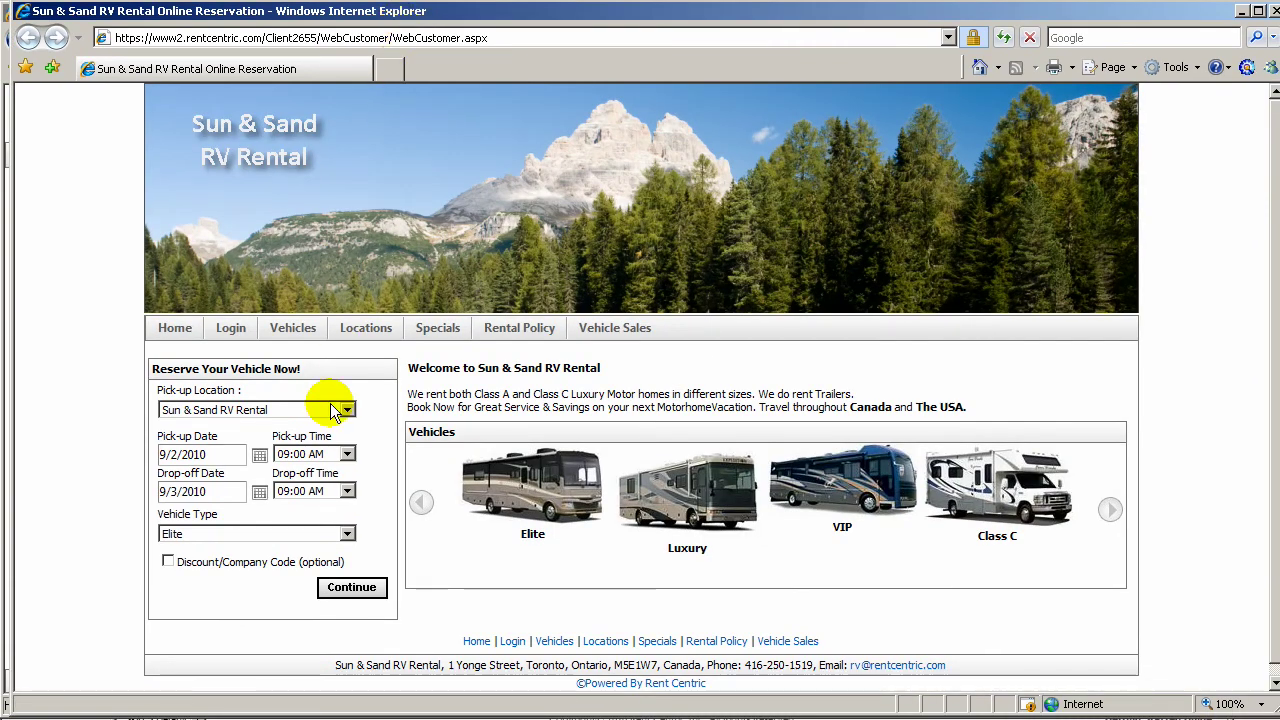
left_click_drag(329, 11, 319, 15)
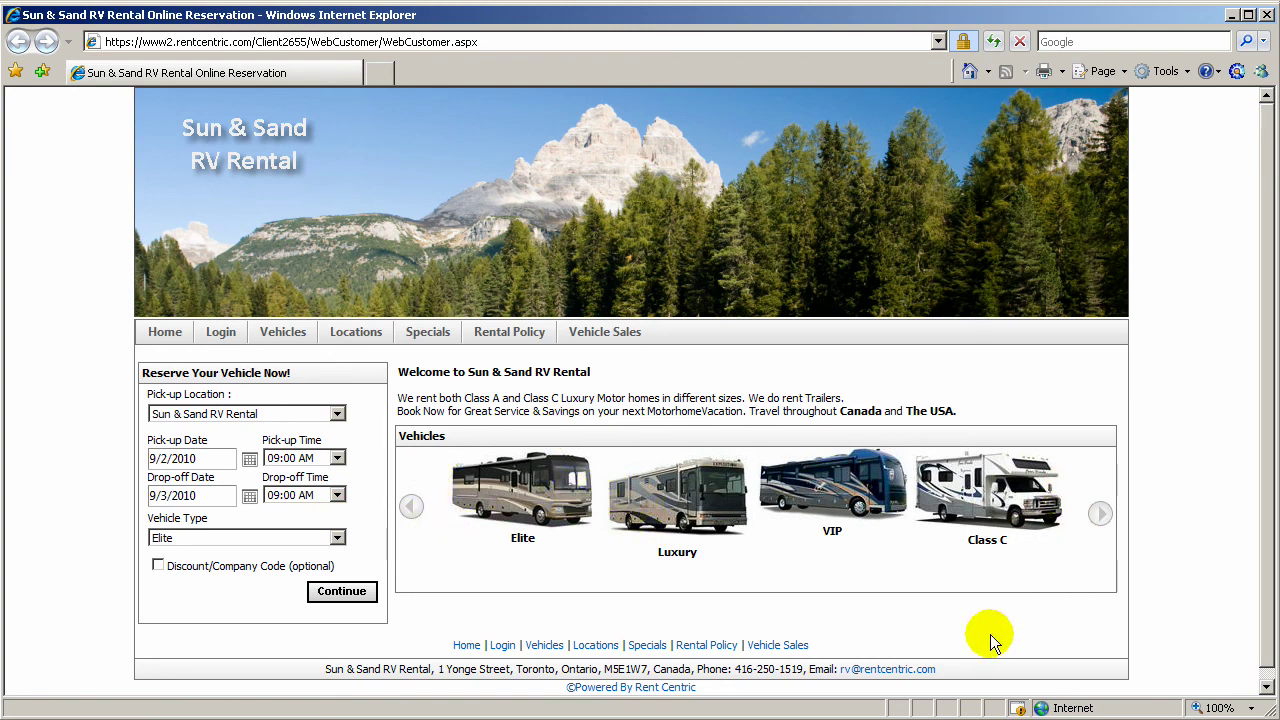
left_click(1100, 514)
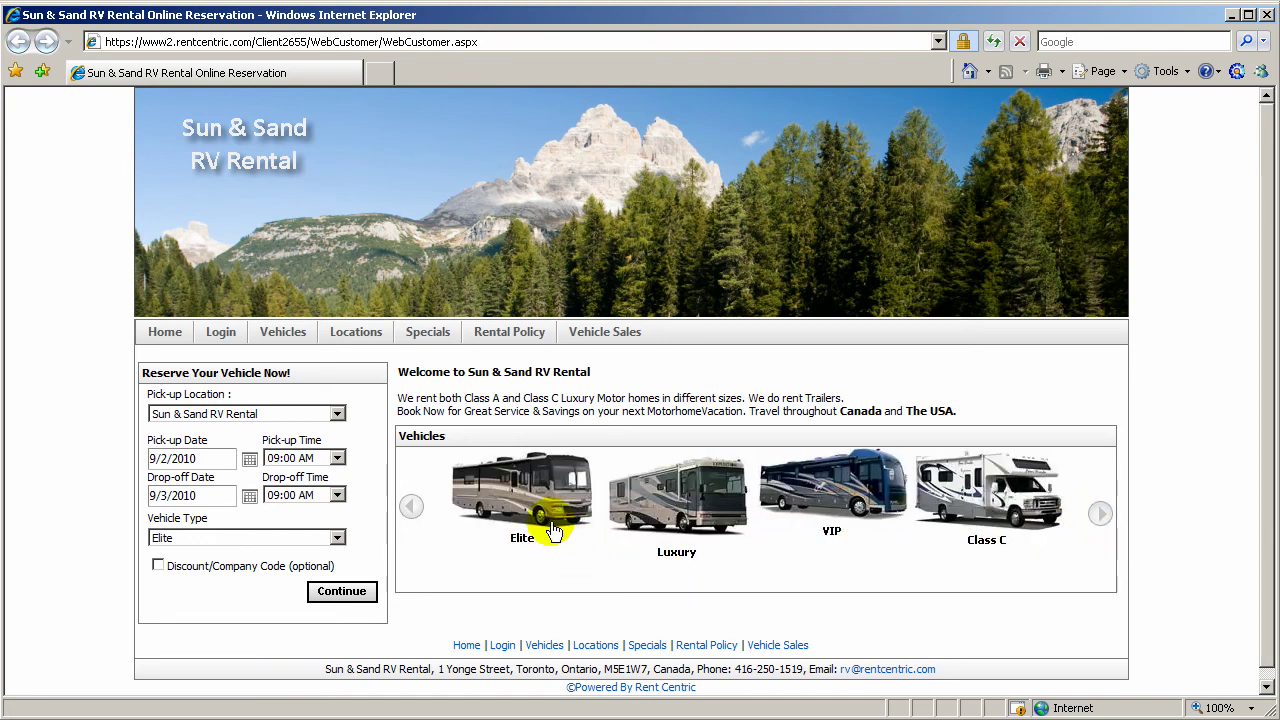
left_click(530, 503)
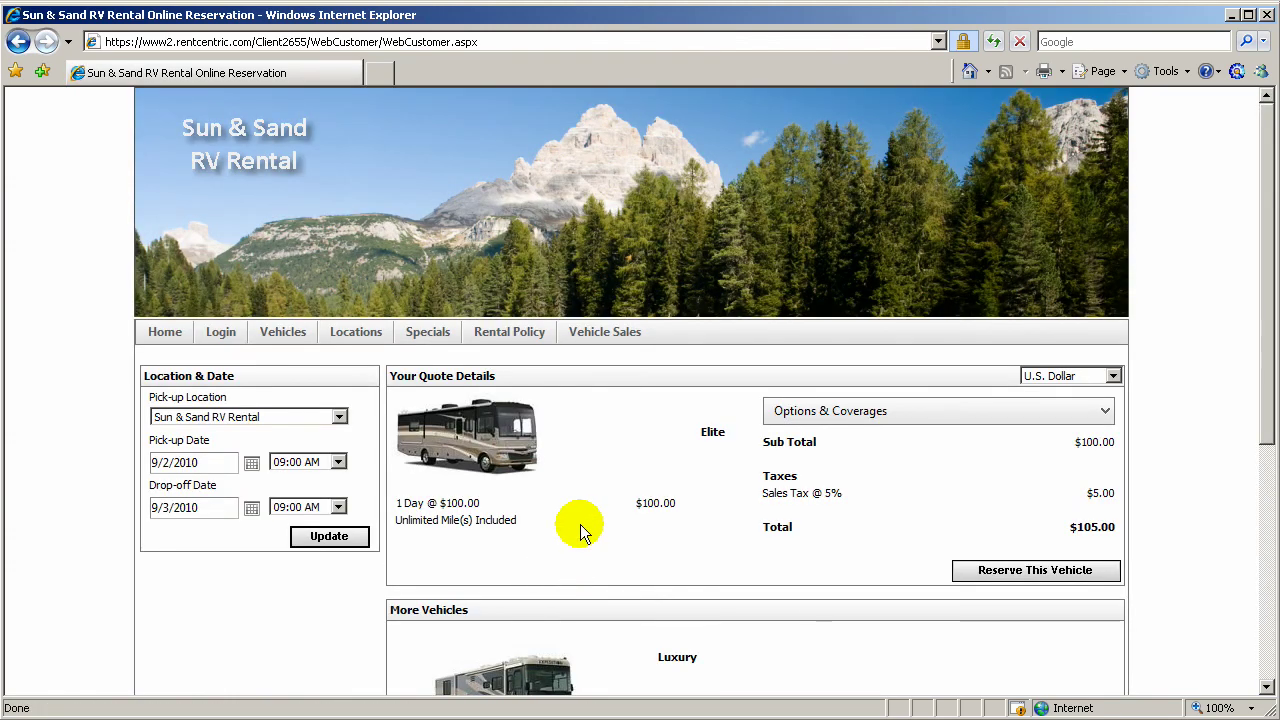
Step: Preview the Tow Dolly and Starter Kit options, adding the $50.00 Tow Dolly to the quote
scroll(580, 524, "down", 1)
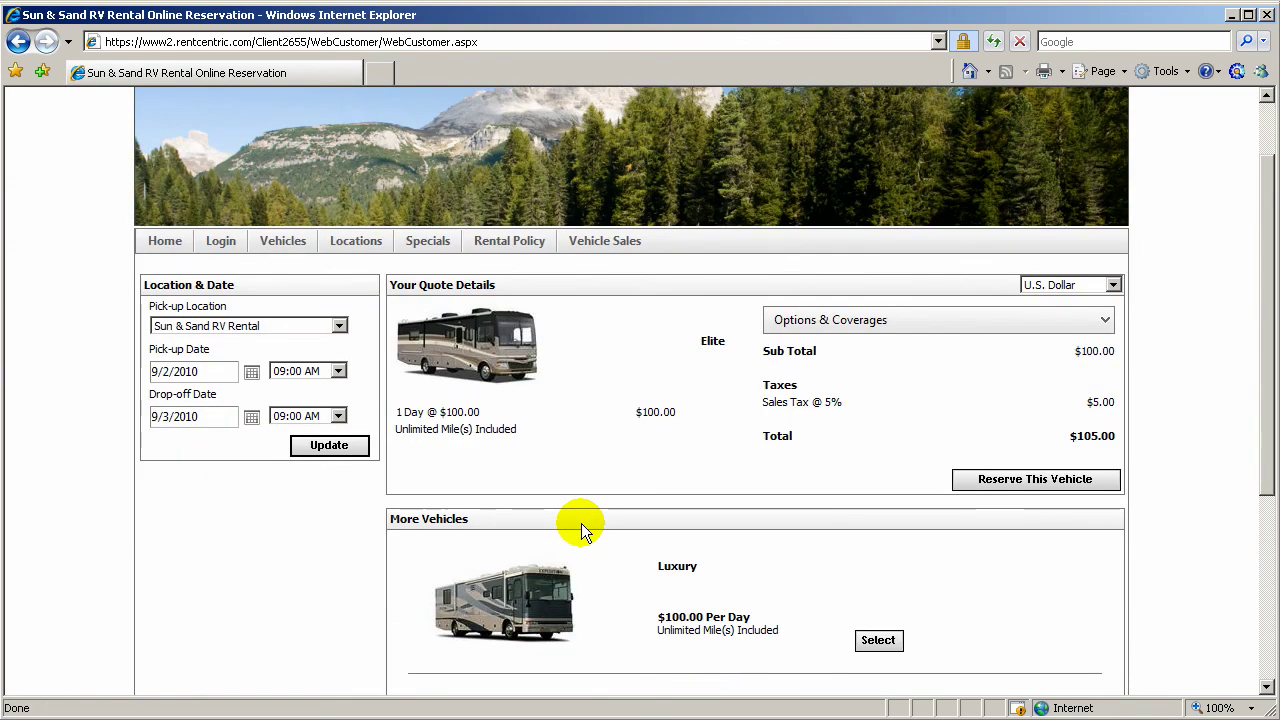
left_click(850, 320)
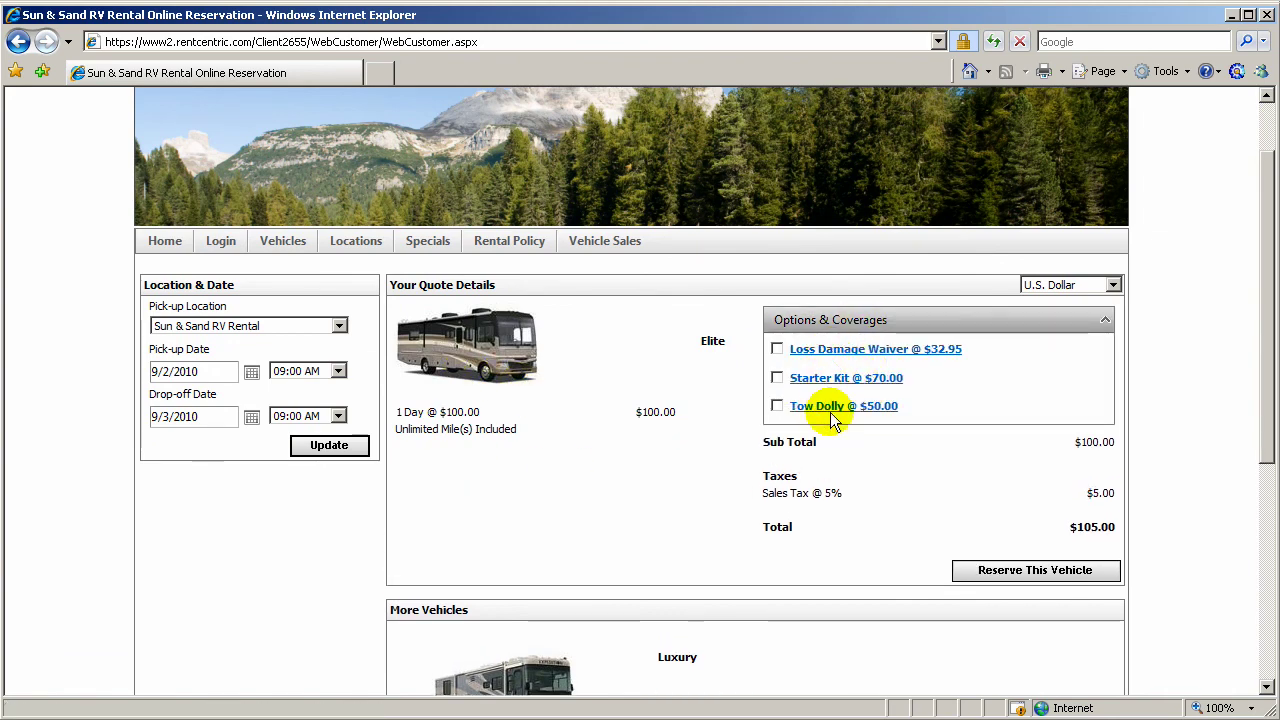
left_click(834, 405)
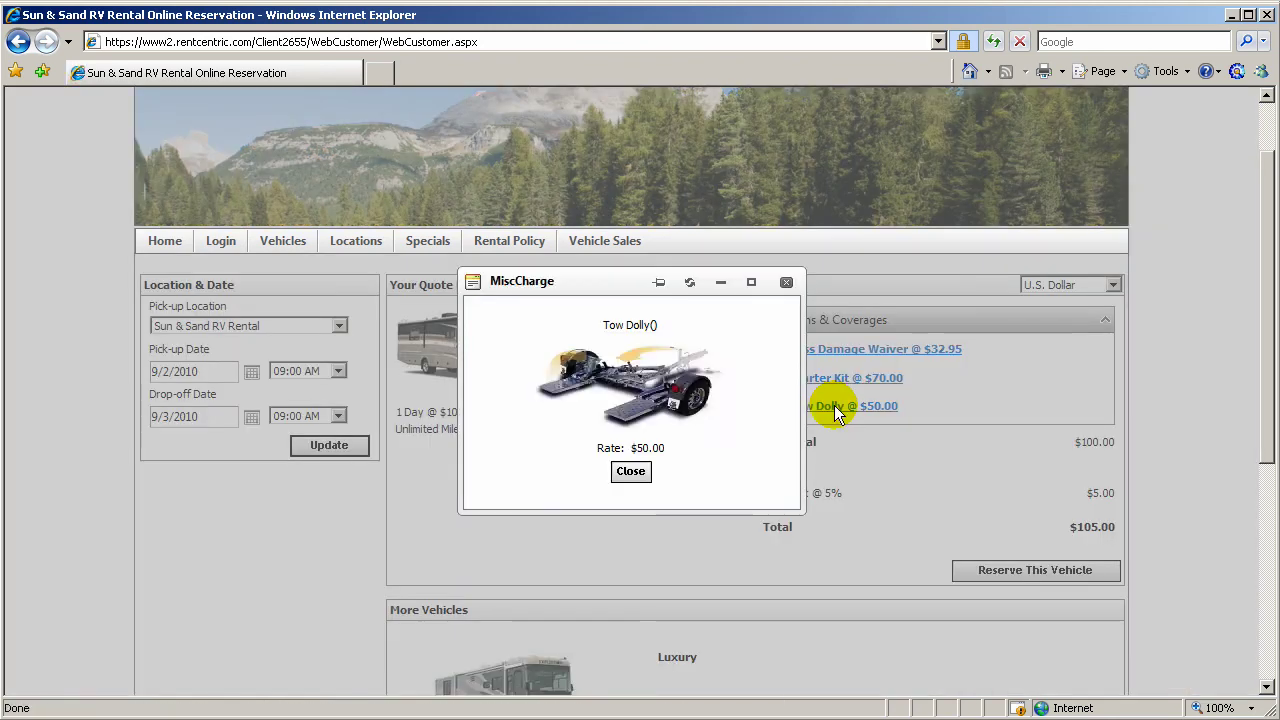
left_click(790, 284)
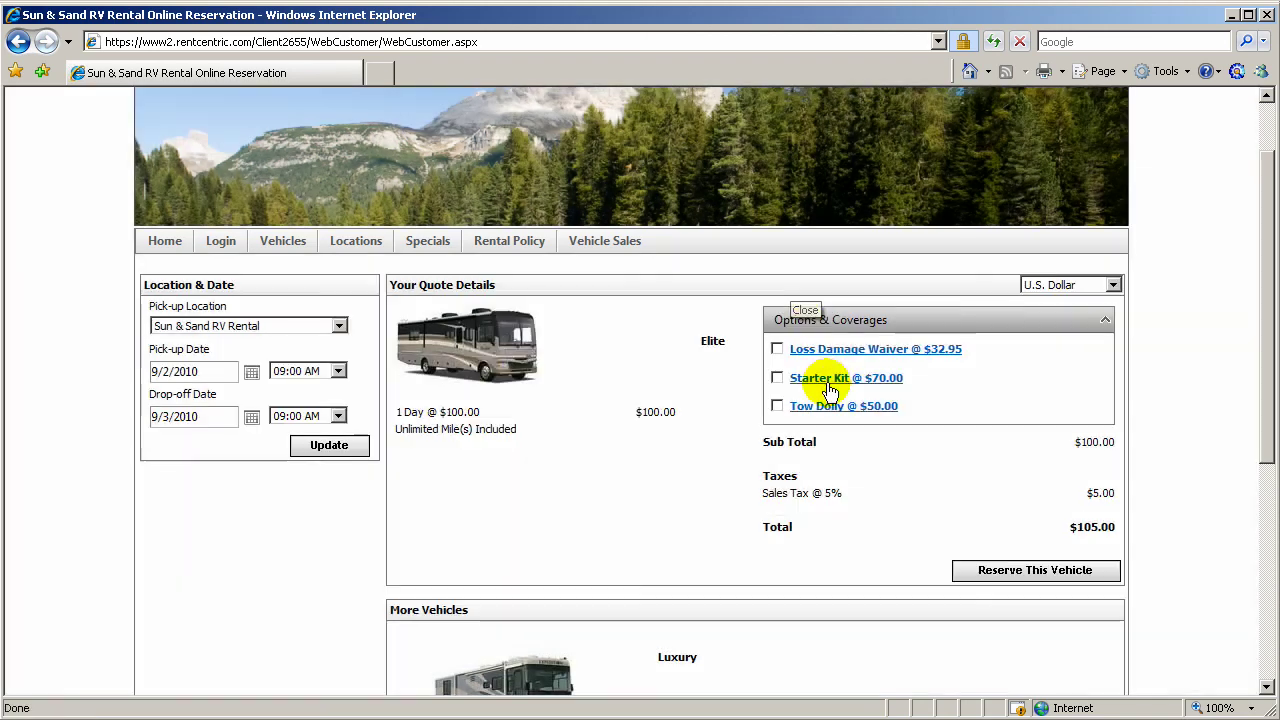
left_click(829, 377)
left_click(786, 283)
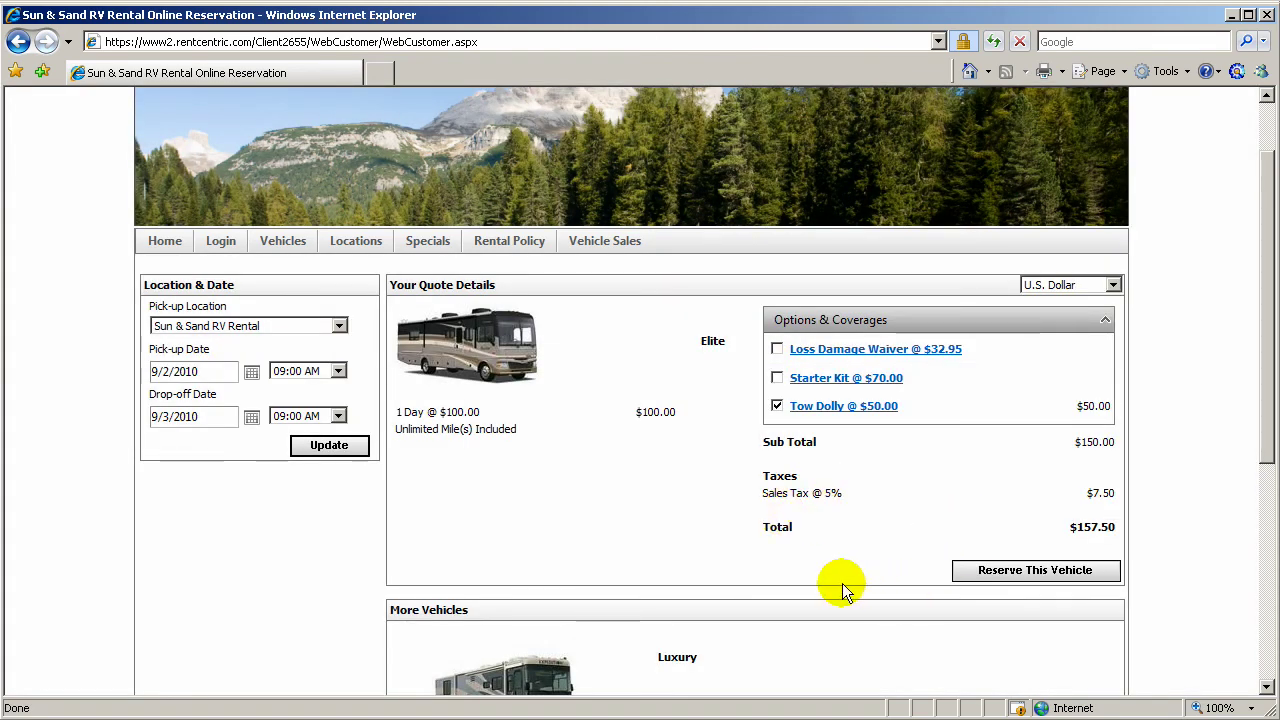
scroll(842, 583, "down", 3)
scroll(842, 583, "down", 1)
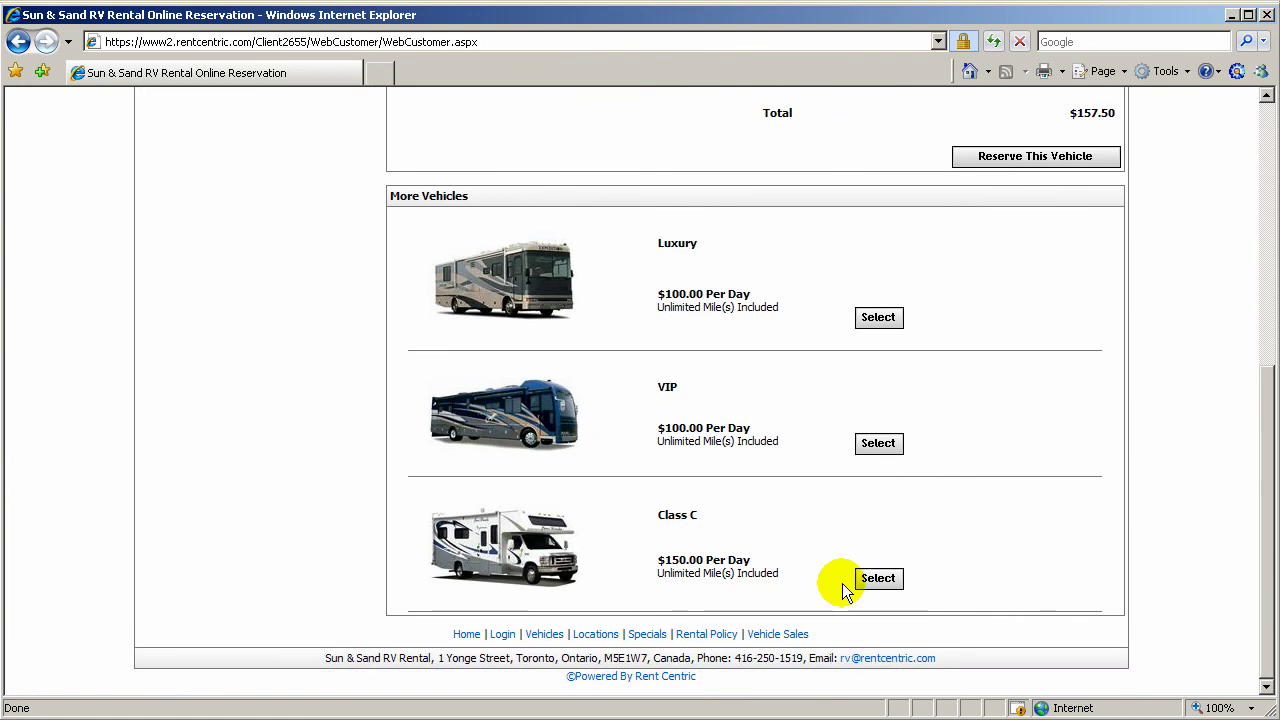
scroll(842, 583, "up", 3)
scroll(842, 590, "up", 1)
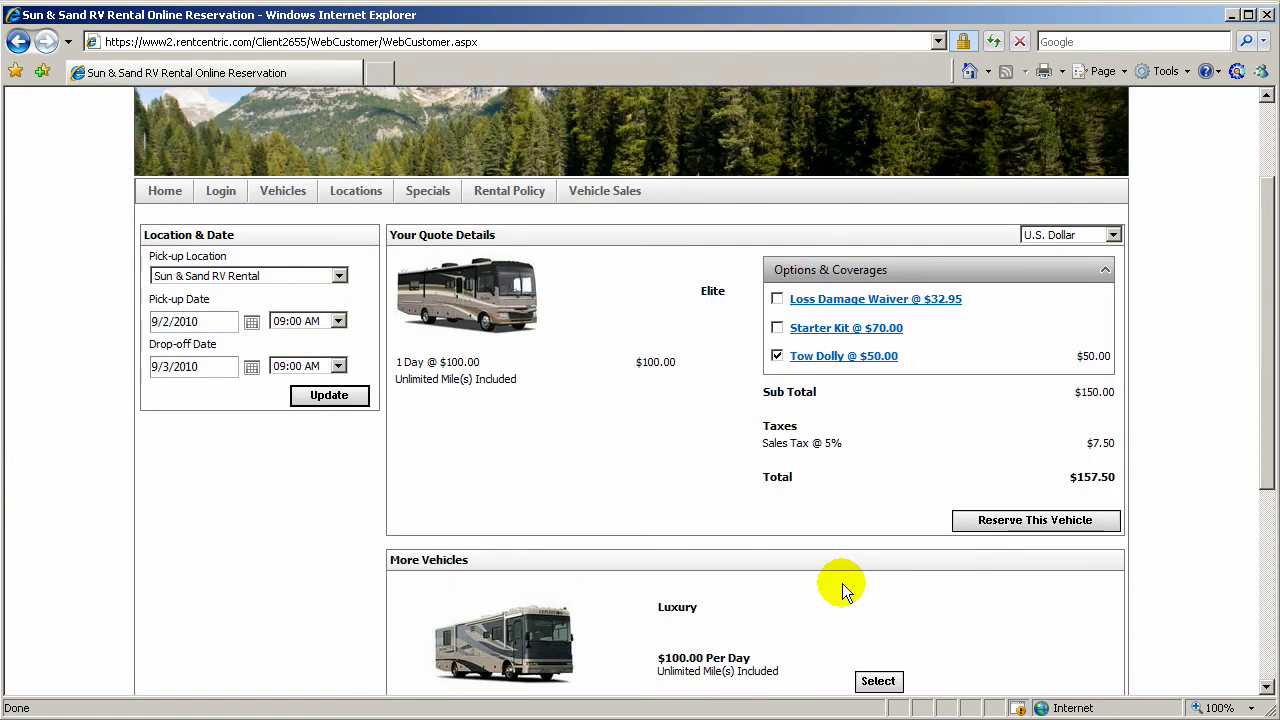
Step: Reserve the quoted Elite motorhome and scroll down to the Your Information form
left_click(1012, 521)
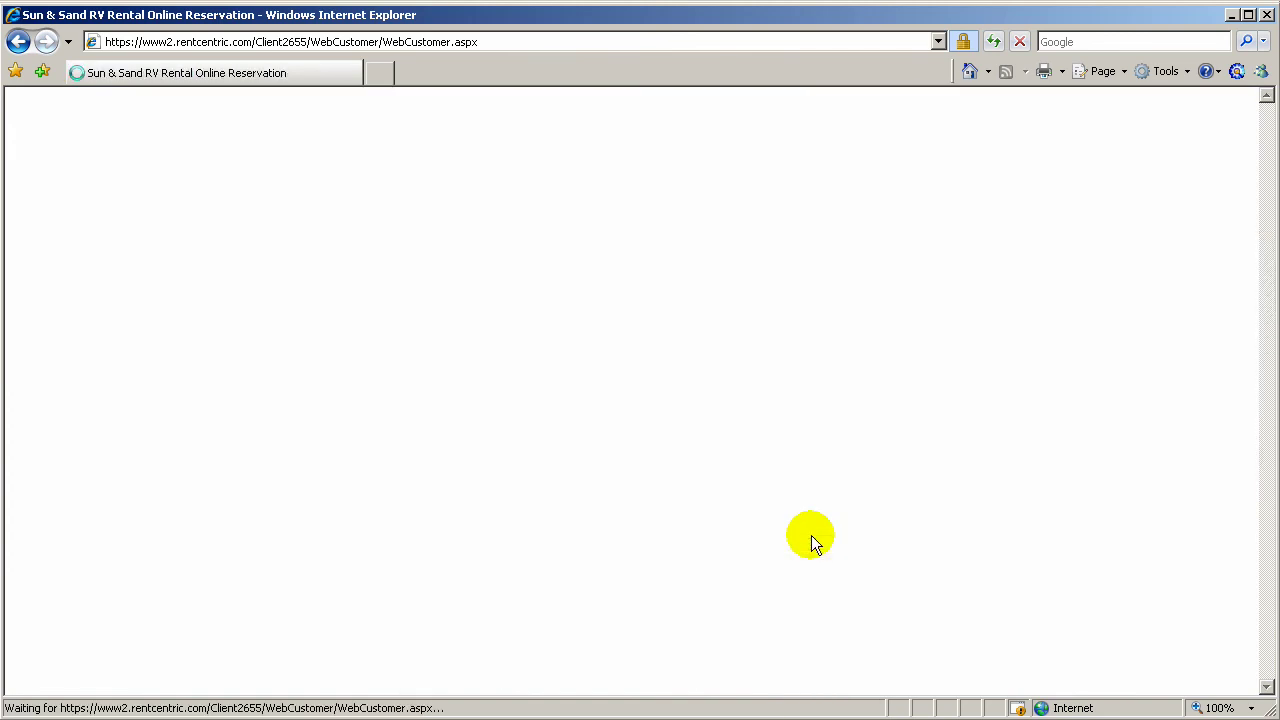
scroll(811, 535, "down", 1)
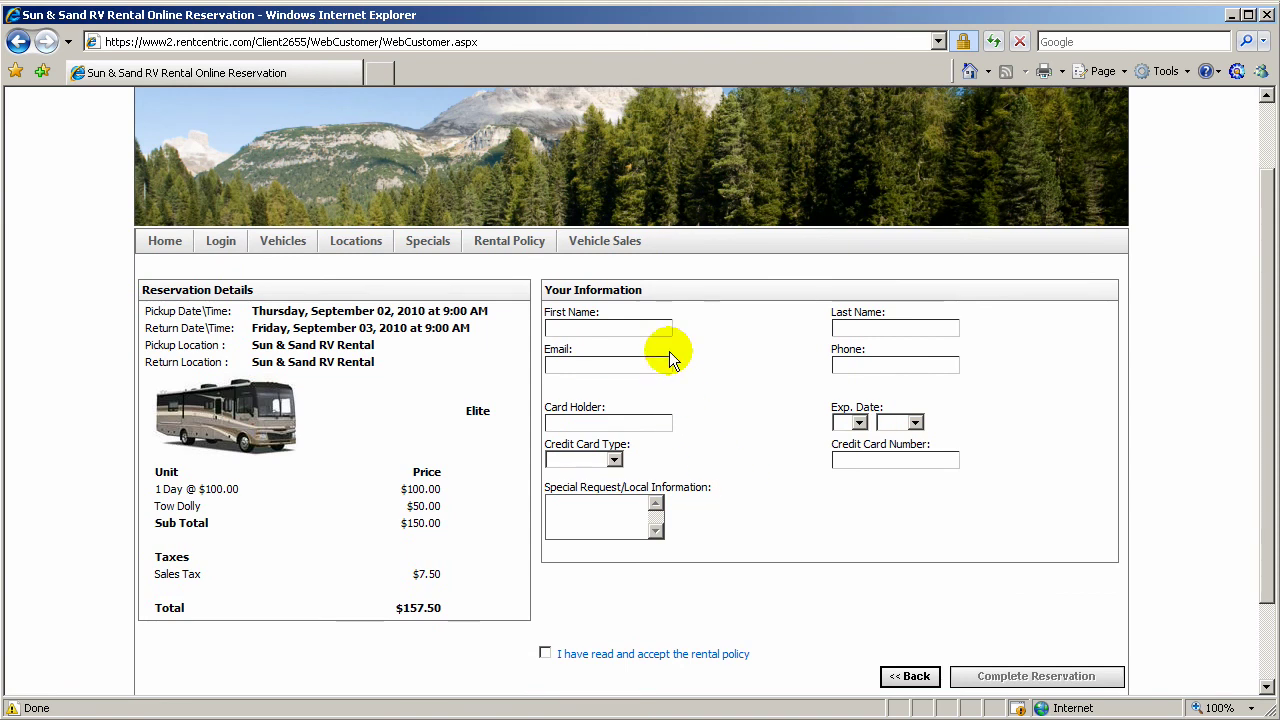